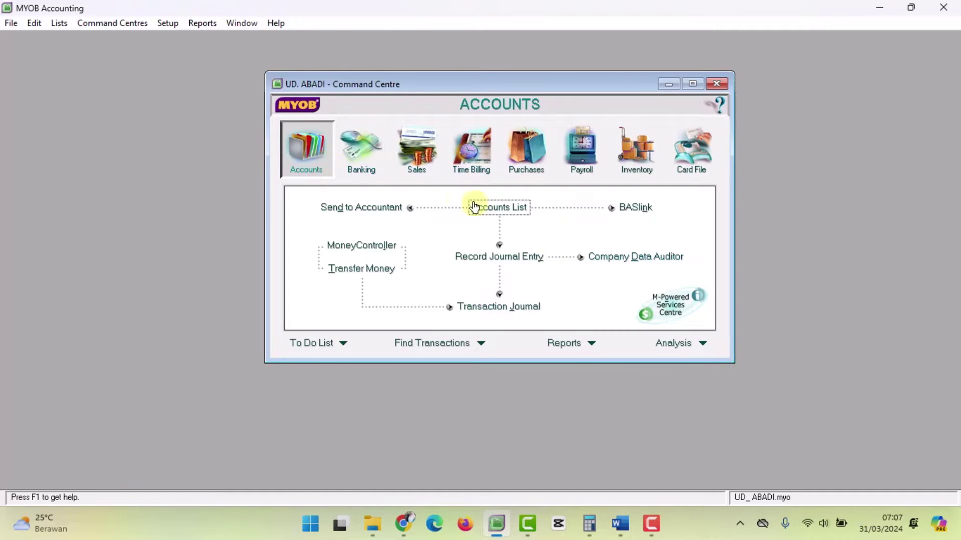
- Open the Accounts List, enlarge its window and look through all accounts from Assets to Other Expenses
click(520, 212)
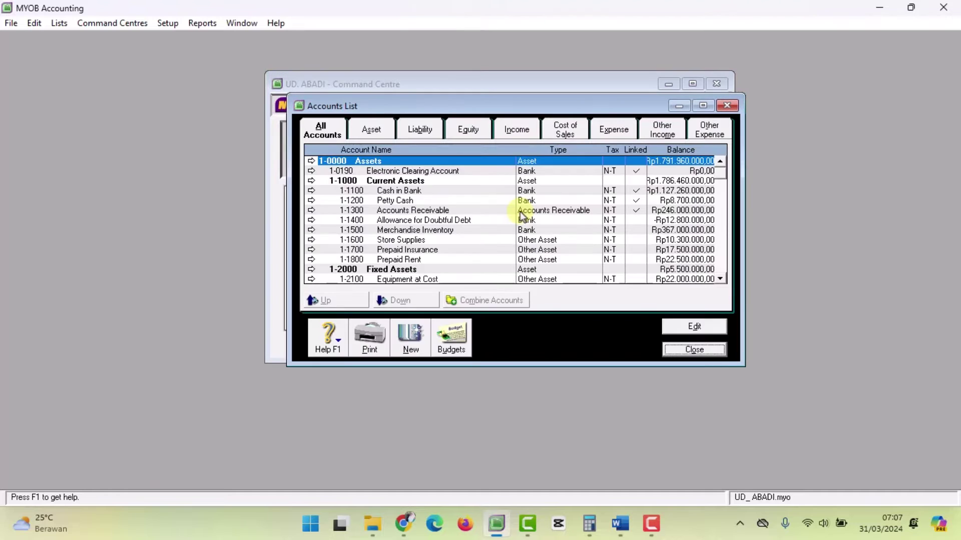
drag(543, 367, 543, 477)
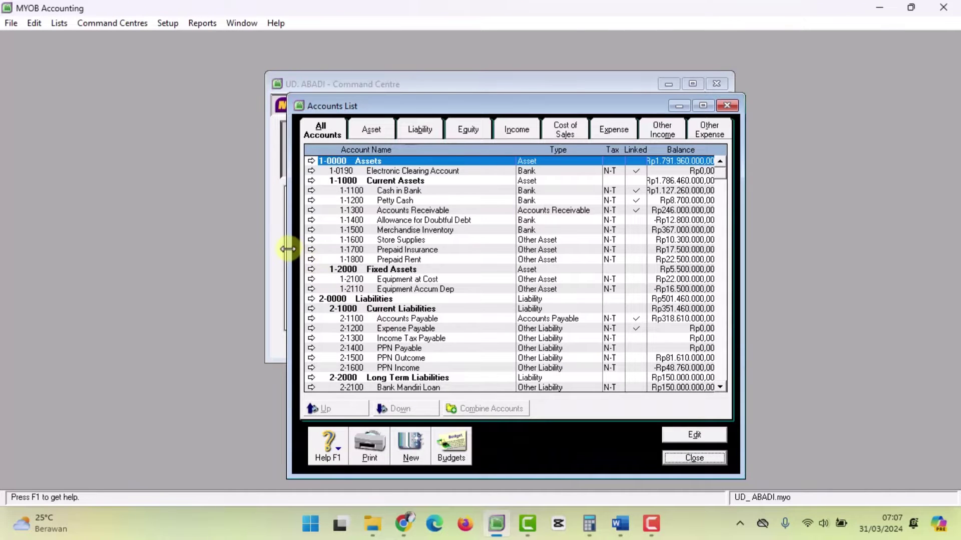
drag(288, 248, 268, 248)
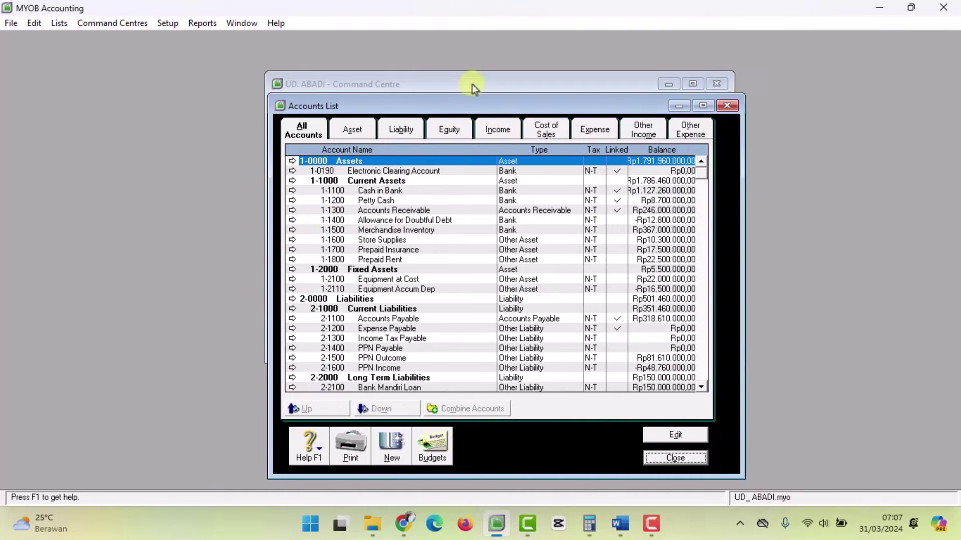
drag(473, 93, 472, 64)
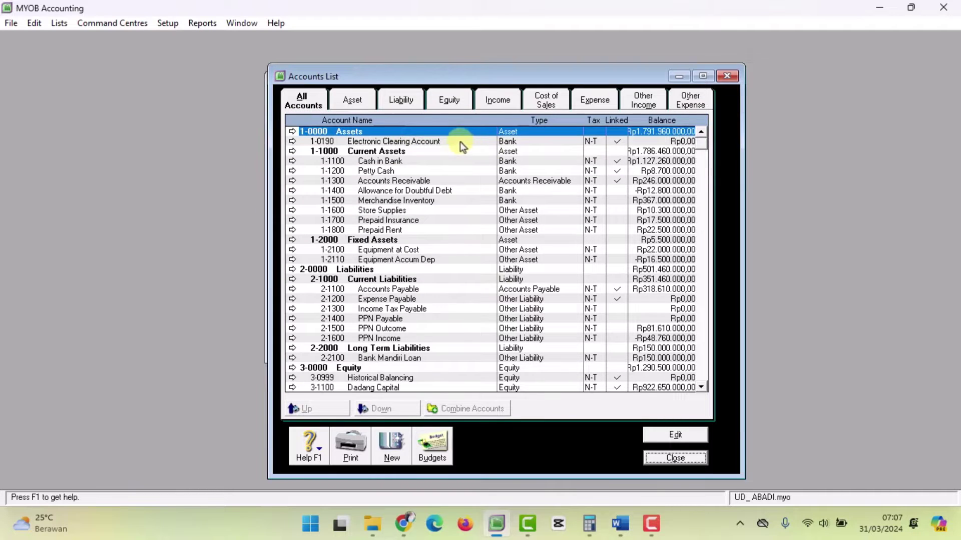
scroll(443, 168, down, 8)
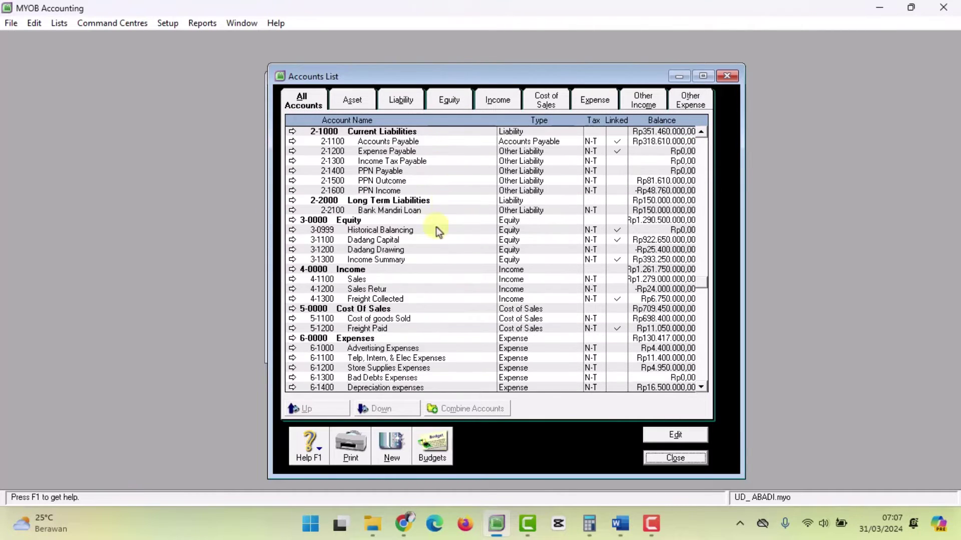
scroll(423, 320, down, 1)
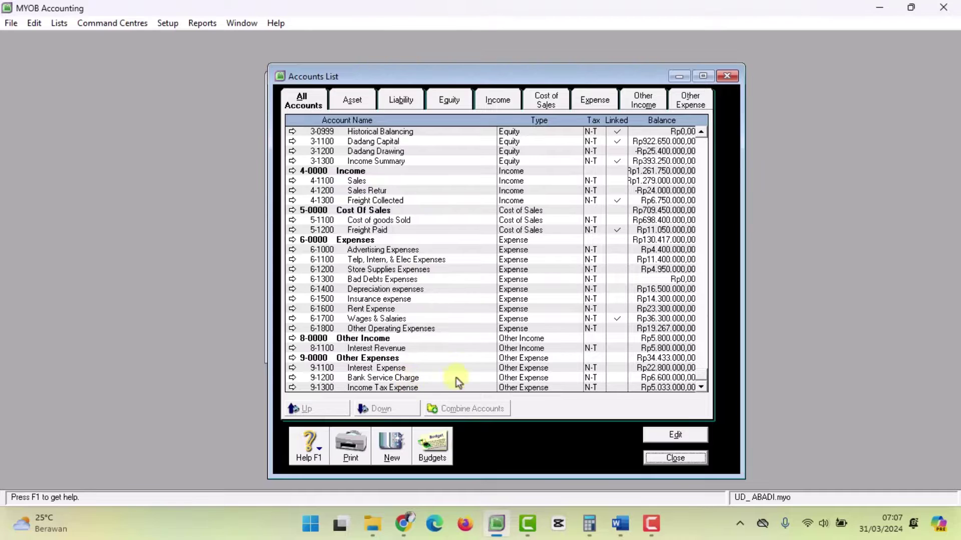
scroll(624, 252, up, 9)
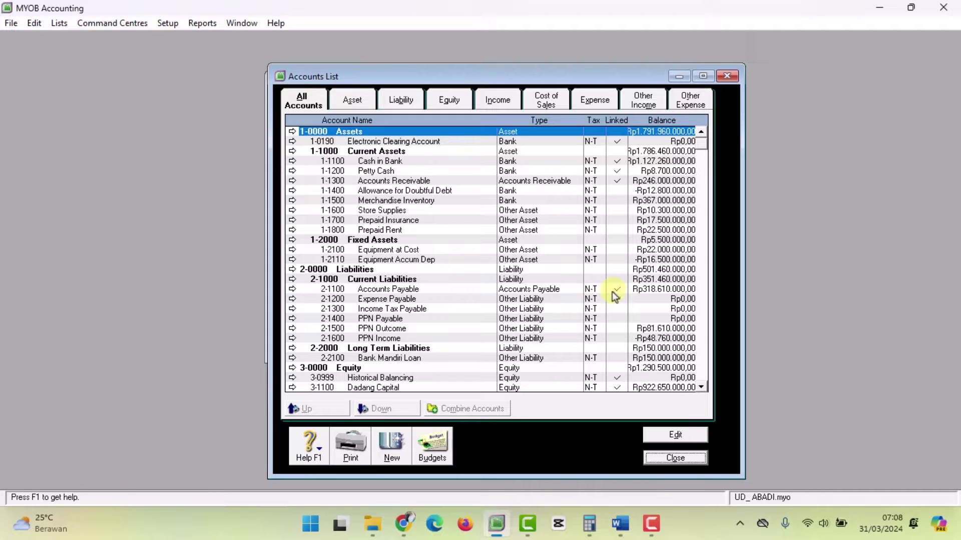
- Review the accounts by category from Asset to Other Expense, return to all accounts and minimise the Accounts List
click(364, 101)
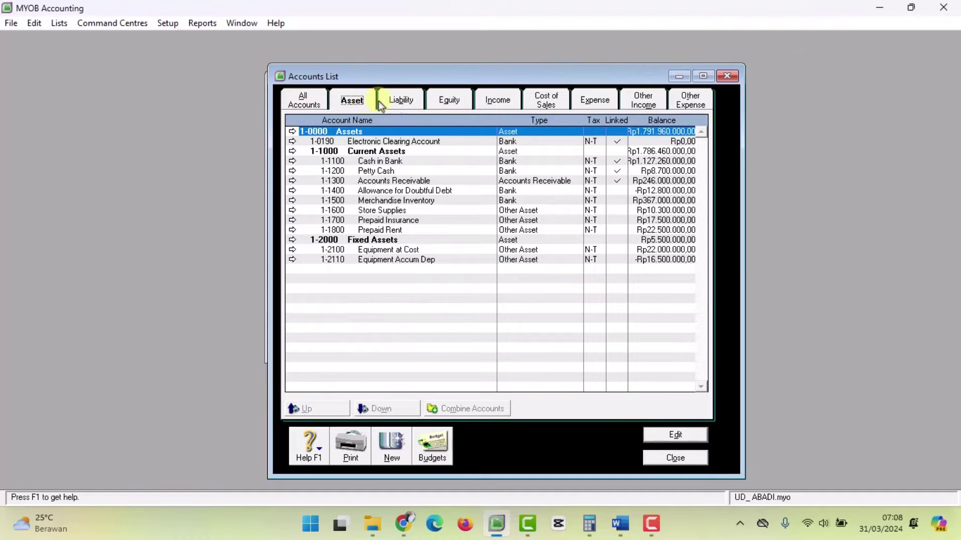
click(410, 101)
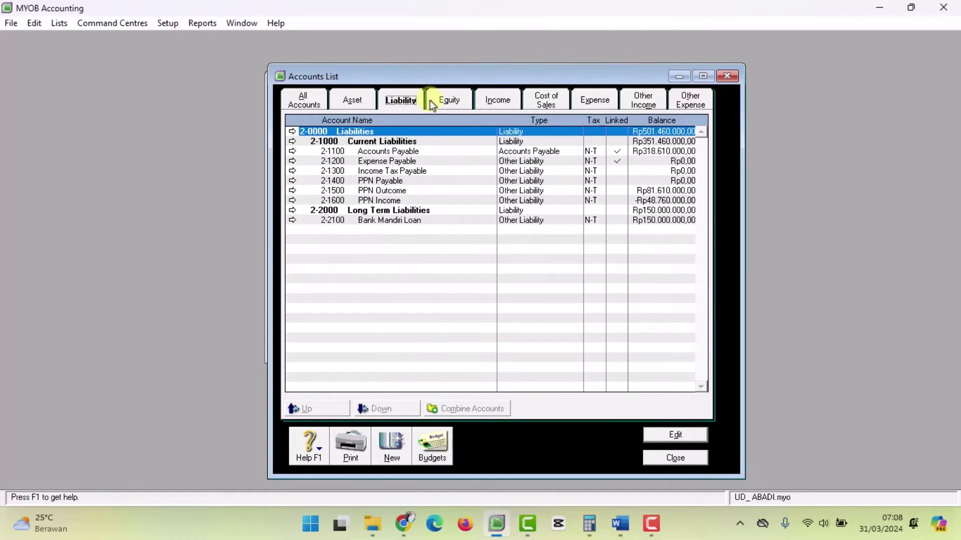
click(460, 103)
click(503, 106)
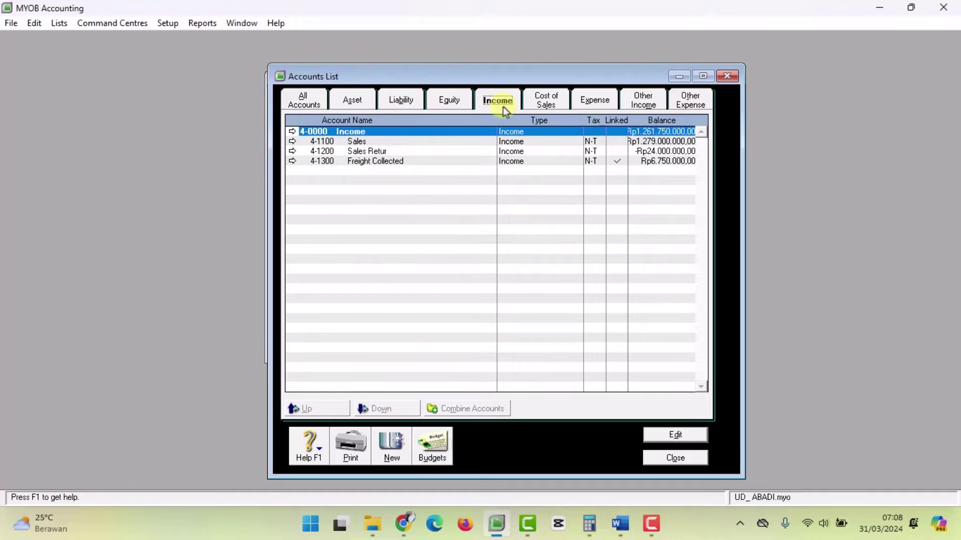
click(545, 107)
click(605, 104)
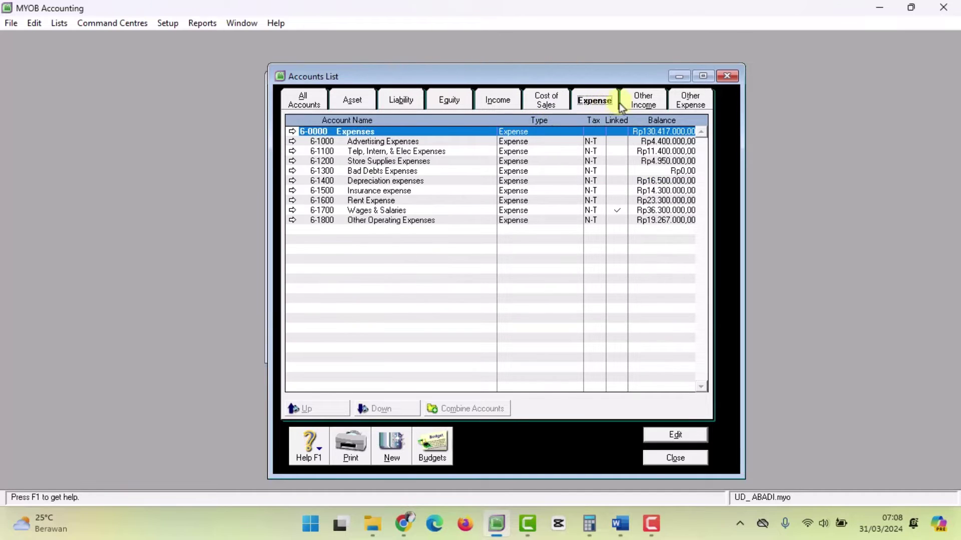
click(650, 105)
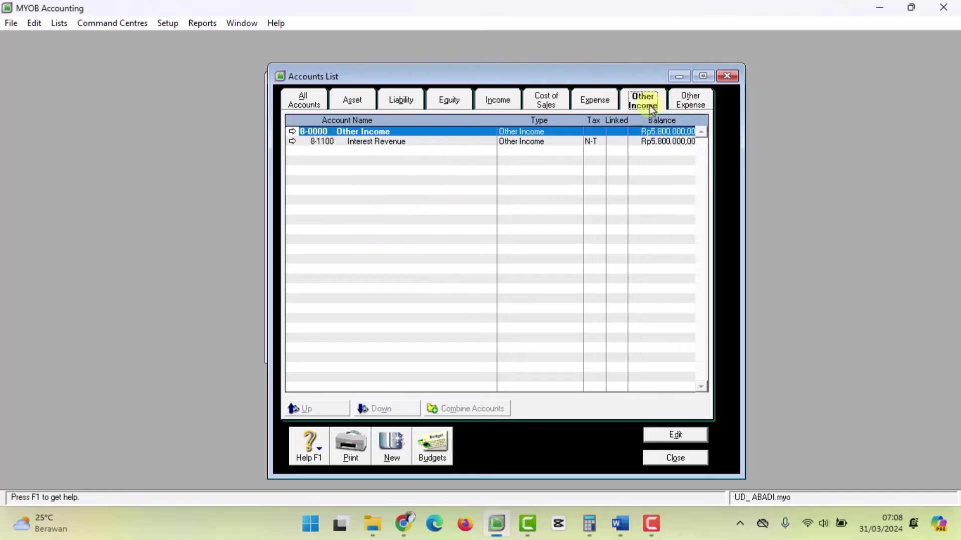
click(693, 106)
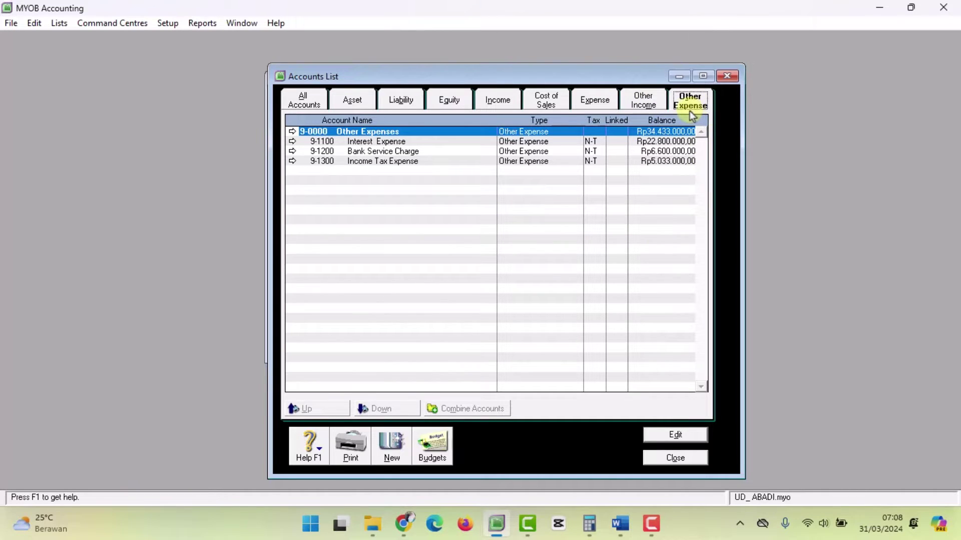
click(306, 103)
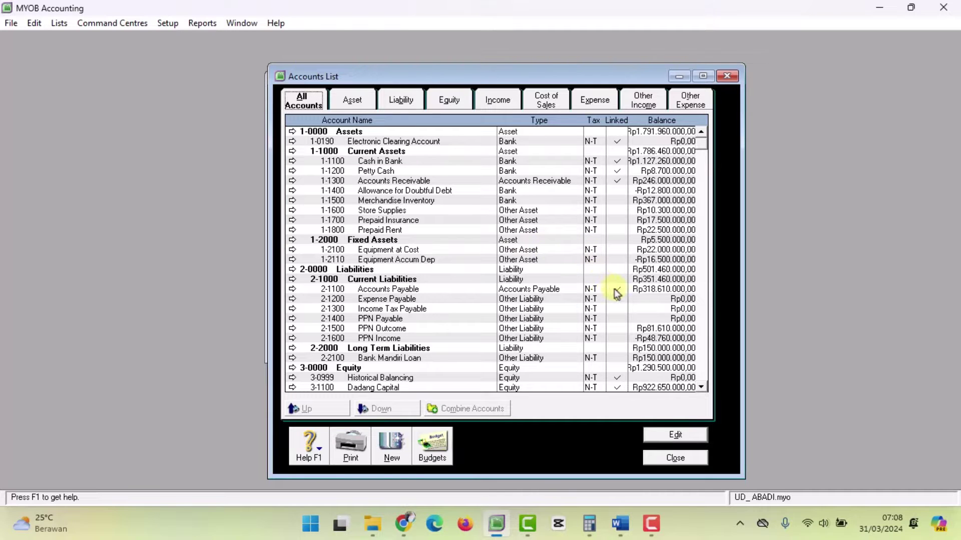
click(679, 76)
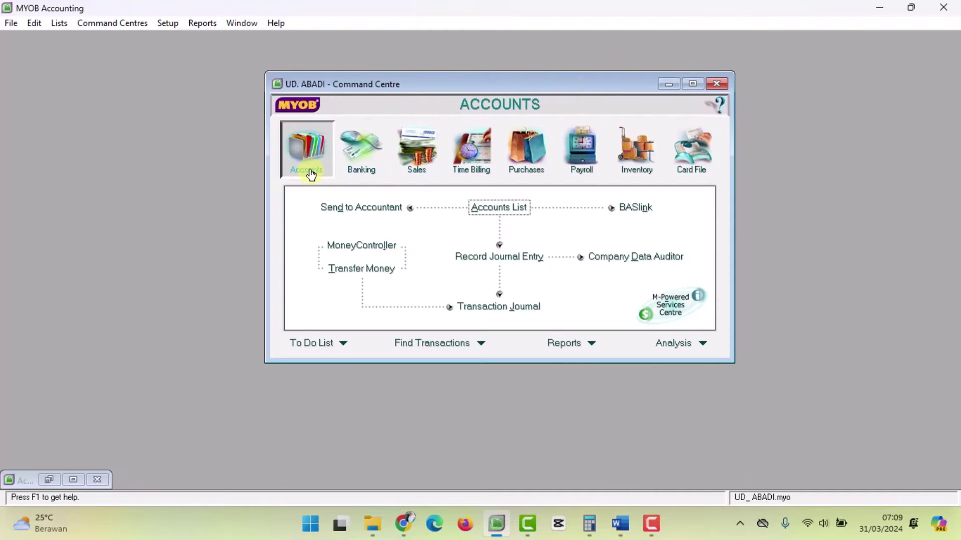
- Display the Trial Balance report for December and enlarge its window to show all debit and credit columns
click(568, 351)
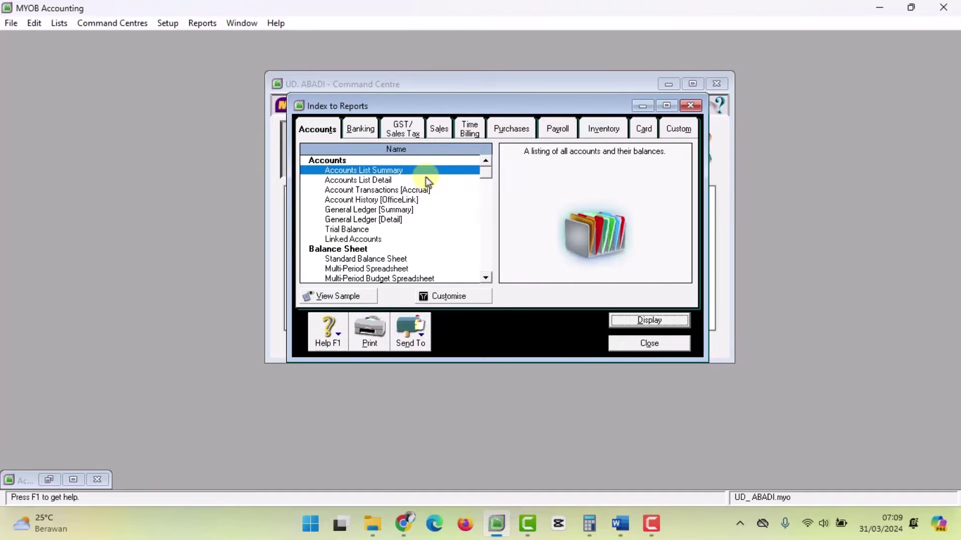
click(367, 231)
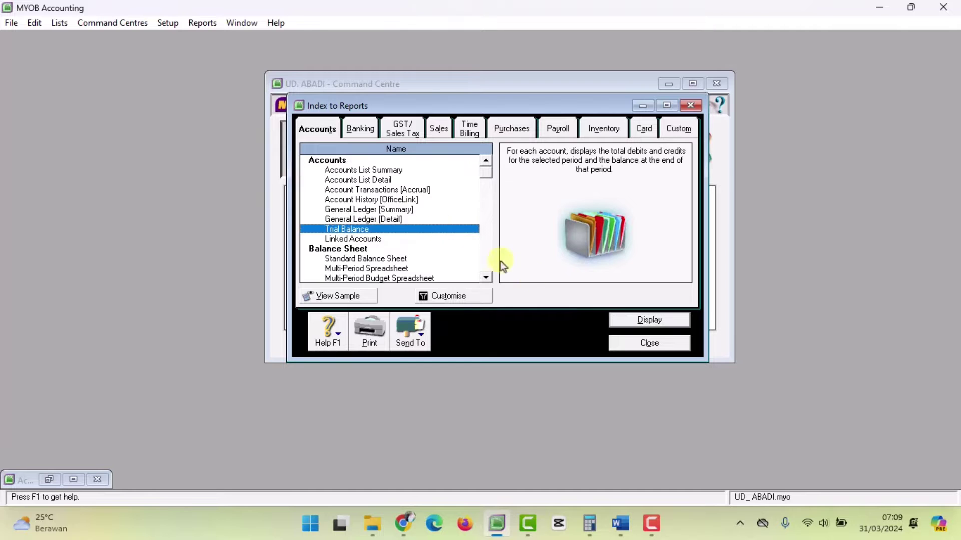
click(646, 321)
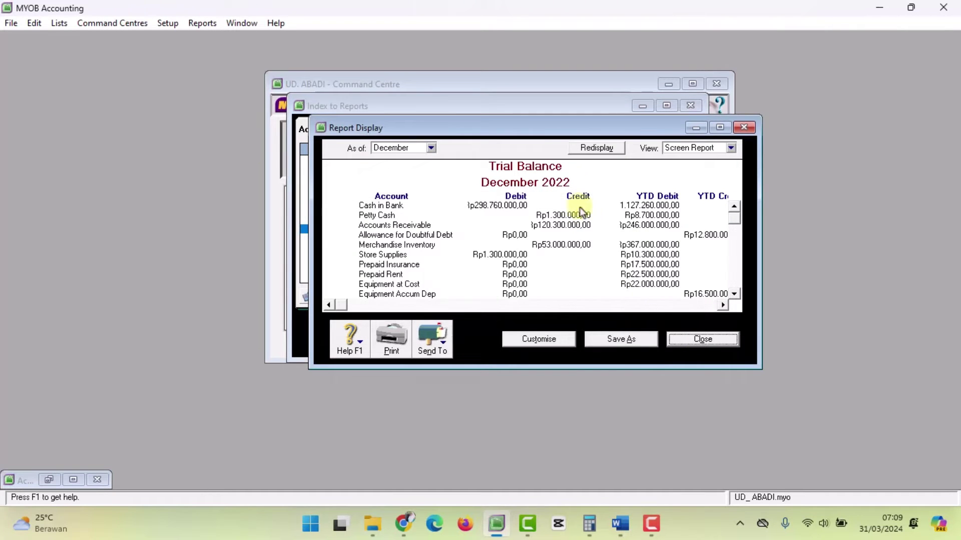
drag(511, 115, 514, 80)
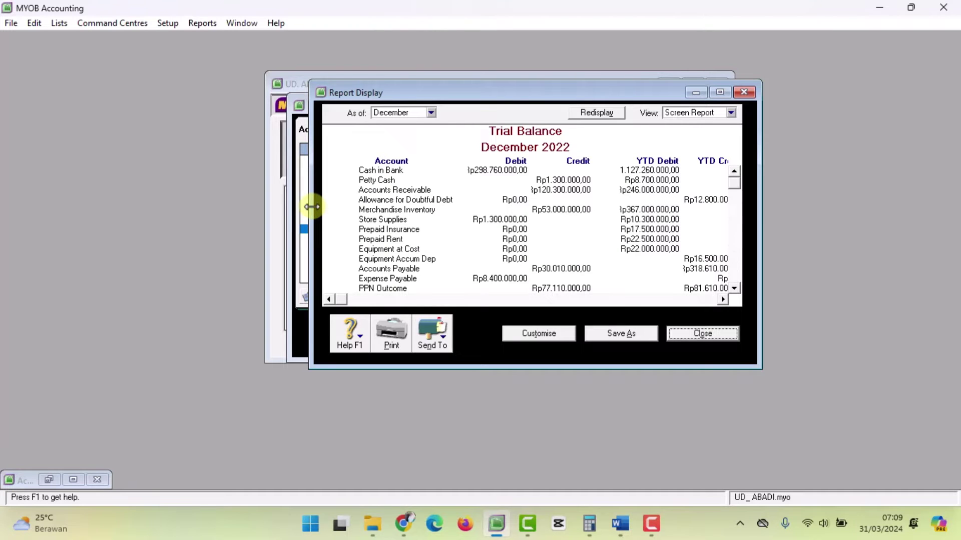
drag(314, 207, 258, 206)
drag(524, 369, 525, 456)
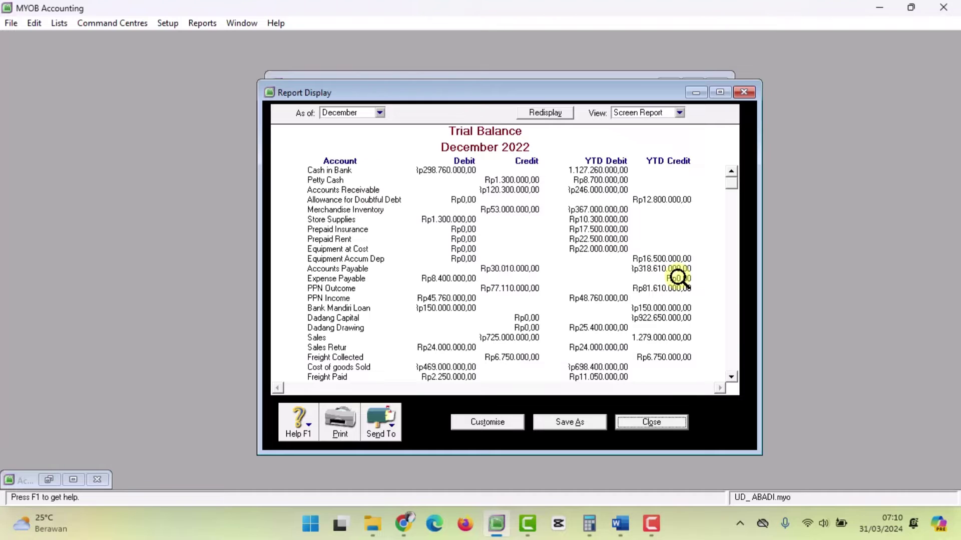
- Switch to the Word document and examine the adjustment memos in transaction documents 21 to 23
key(alt+Tab)
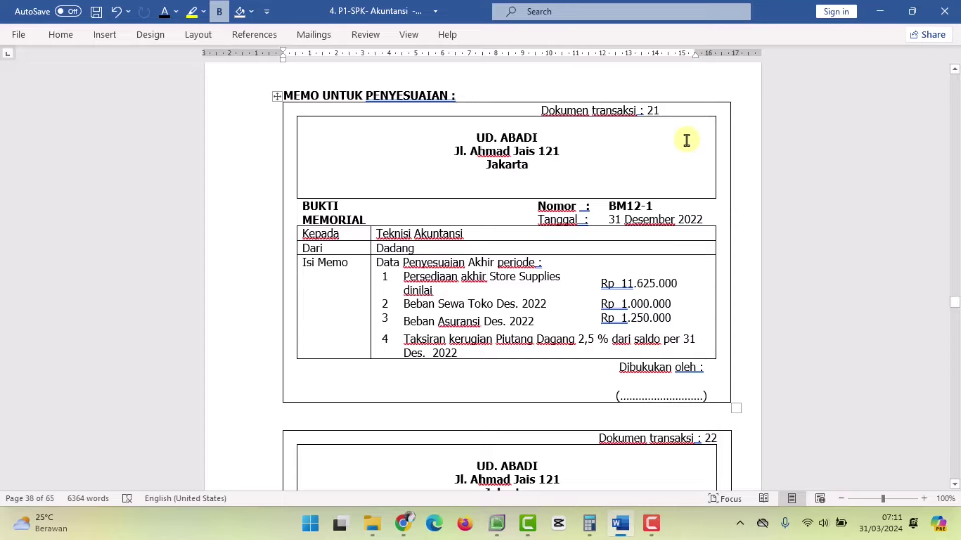
scroll(697, 264, down, 12)
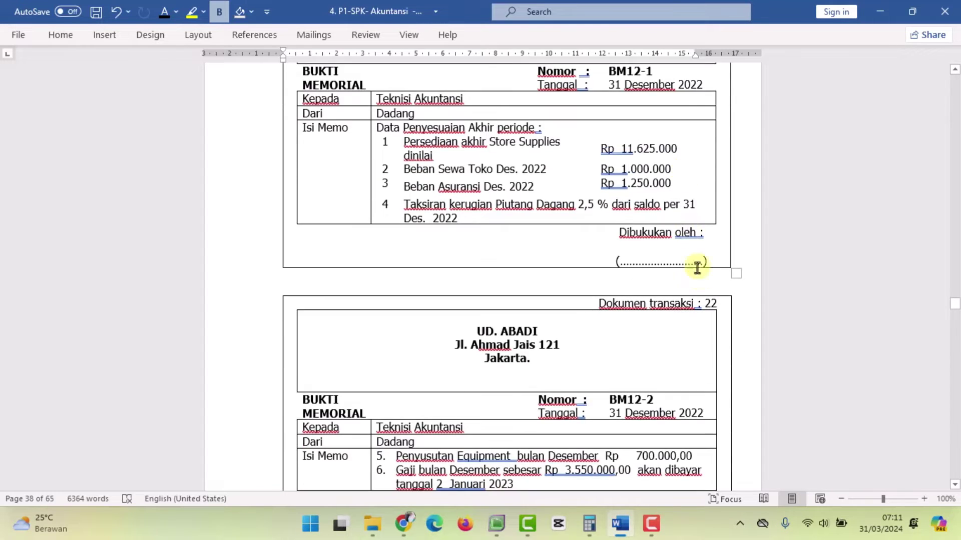
scroll(710, 312, down, 6)
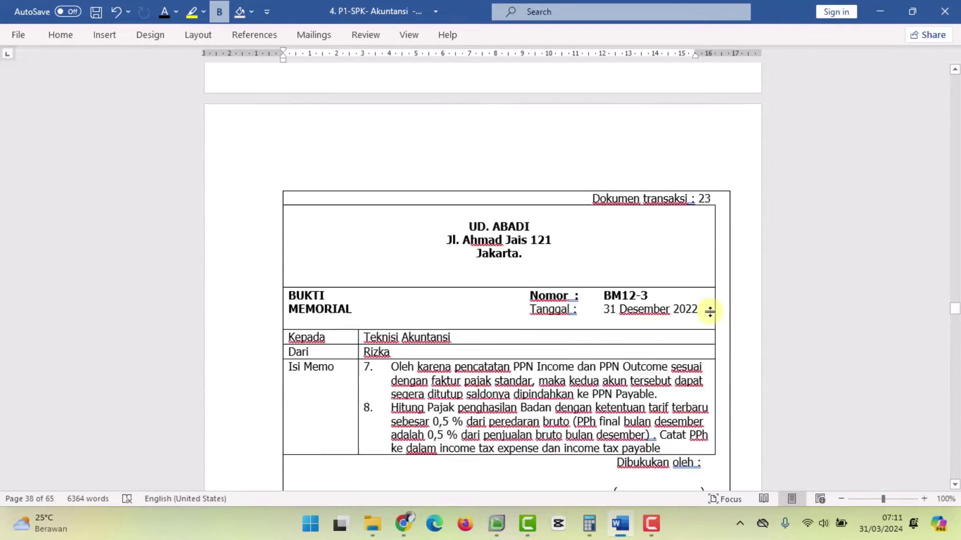
scroll(709, 311, up, 3)
scroll(709, 311, down, 3)
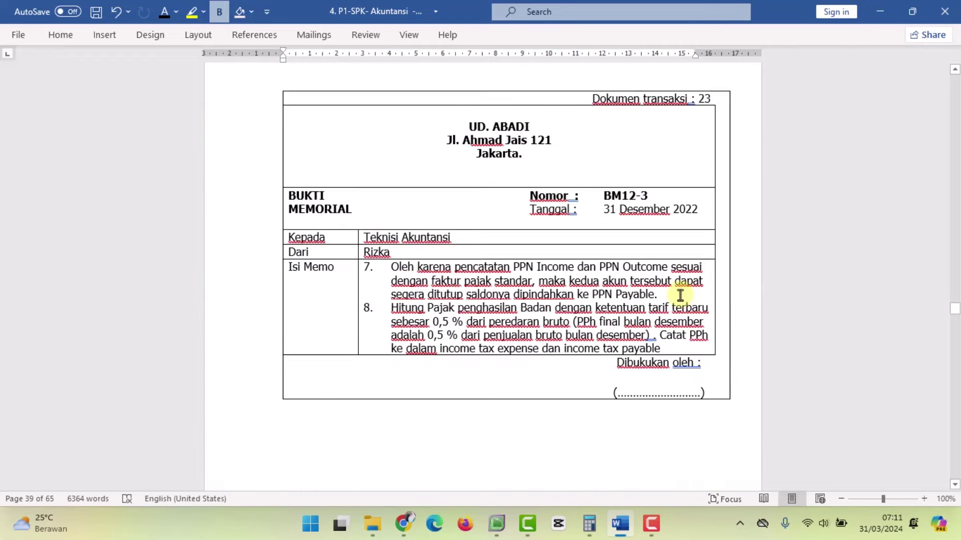
scroll(680, 292, up, 5)
scroll(680, 292, up, 6)
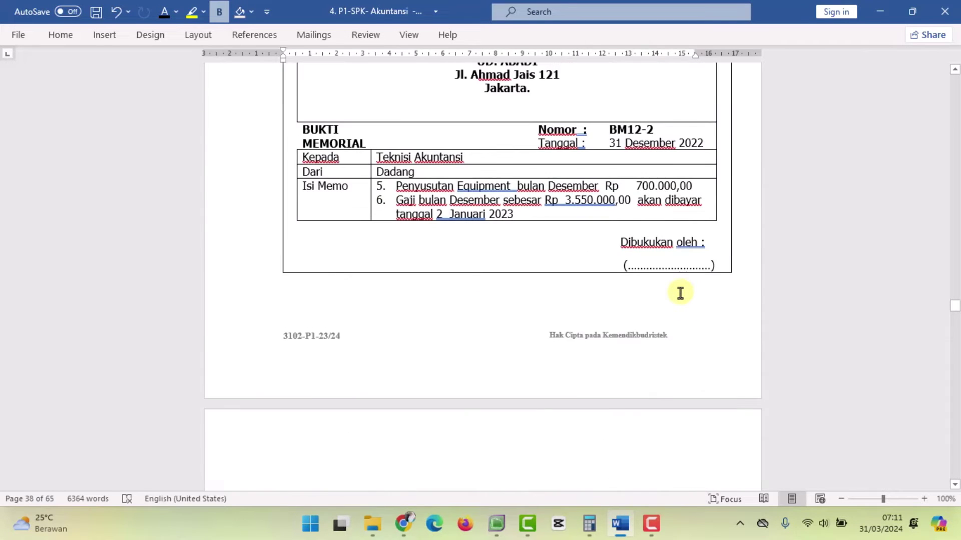
scroll(680, 293, up, 5)
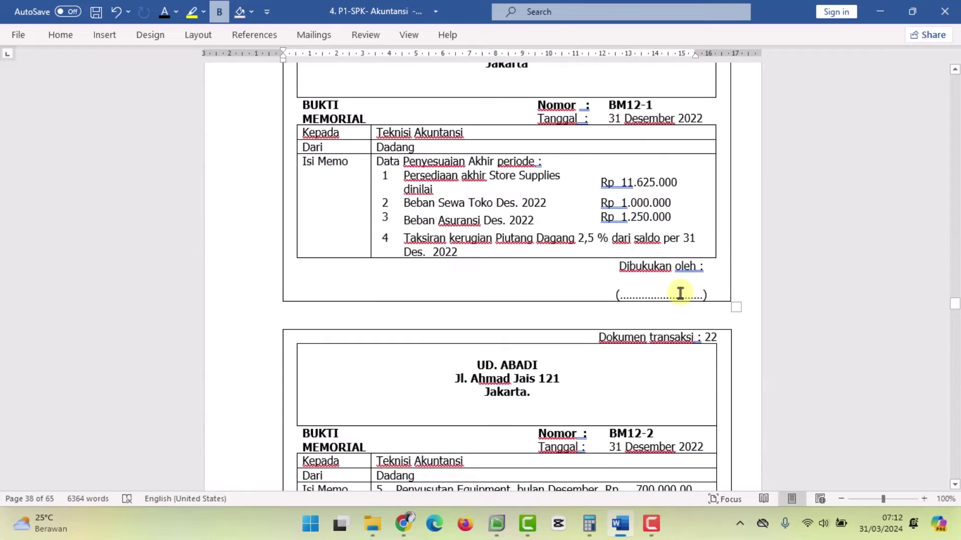
scroll(680, 292, down, 1)
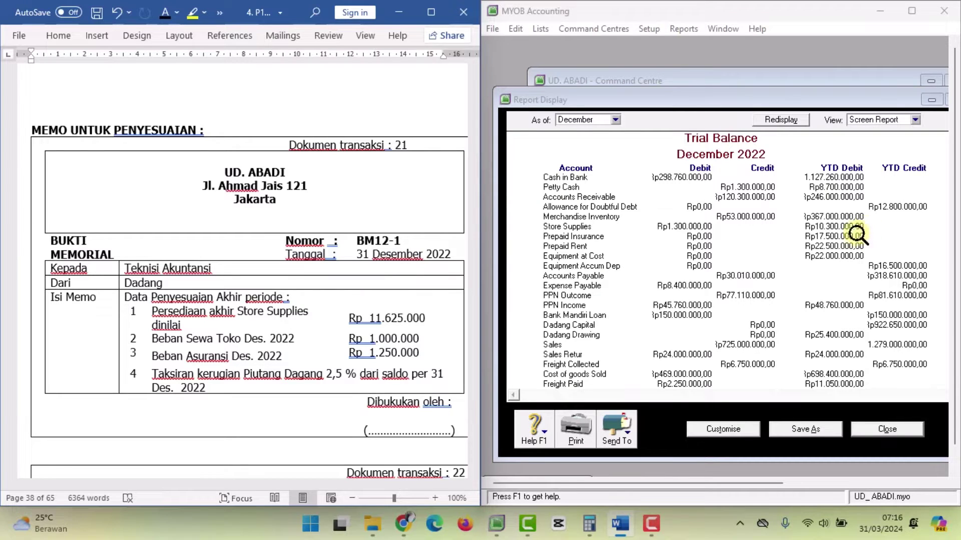
- Calculate 11625000 - 10300000 for the Store Supplies adjustment in Calculator, move it clear of the balances and return to the Trial Balance
click(592, 532)
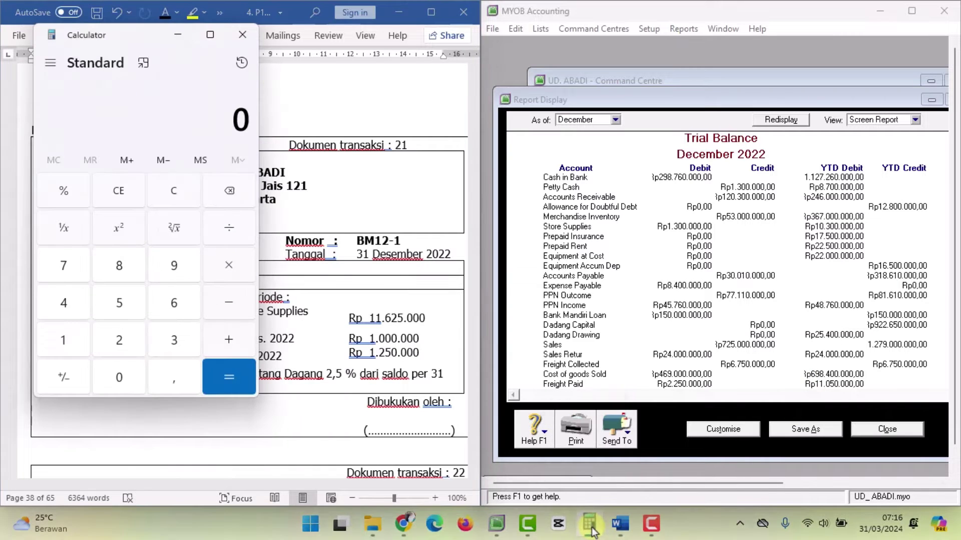
click(64, 341)
click(64, 341)
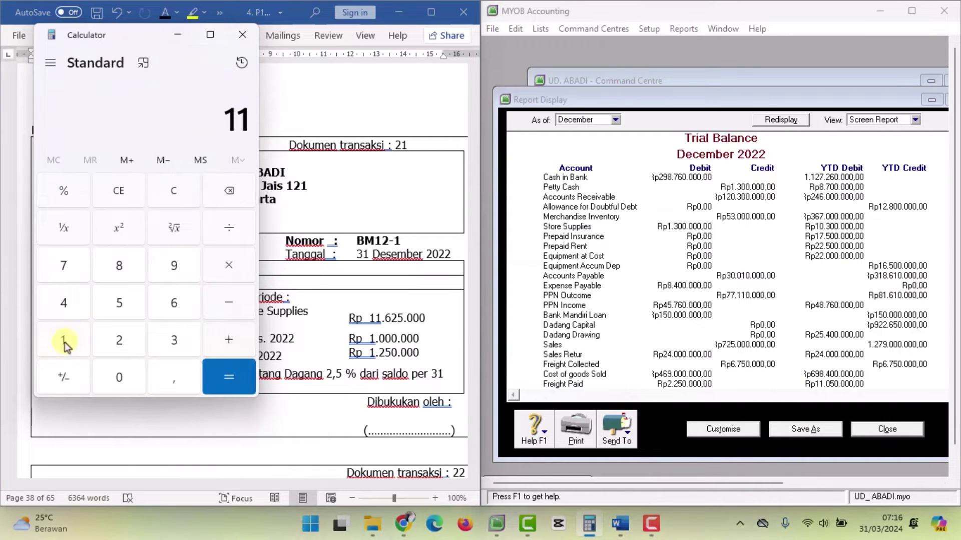
click(175, 303)
click(119, 340)
click(119, 306)
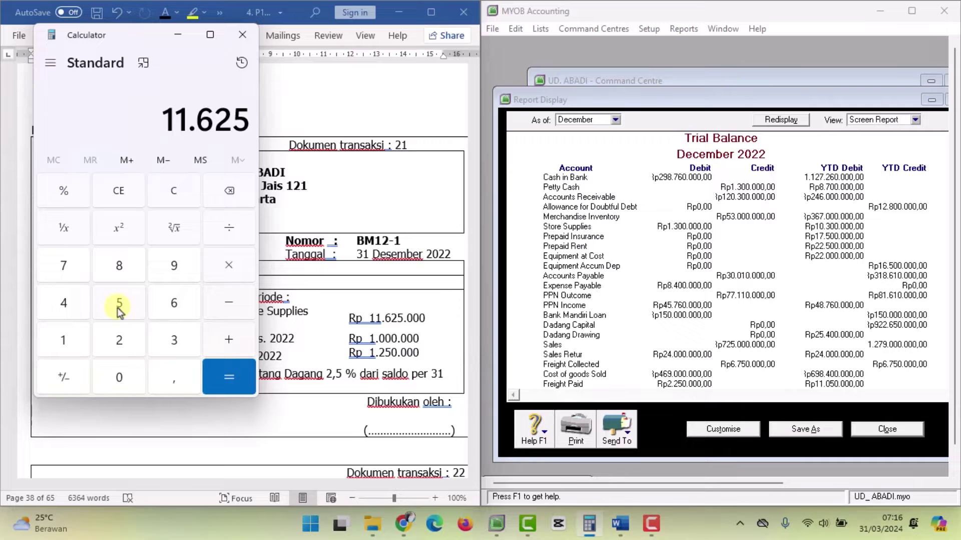
click(125, 378)
click(125, 378)
click(125, 378)
click(222, 305)
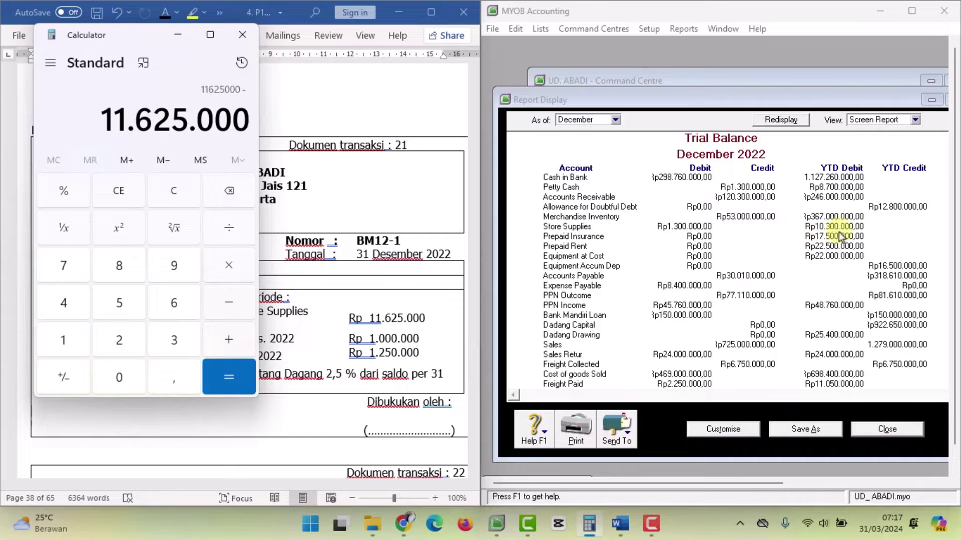
click(64, 340)
click(107, 376)
click(171, 333)
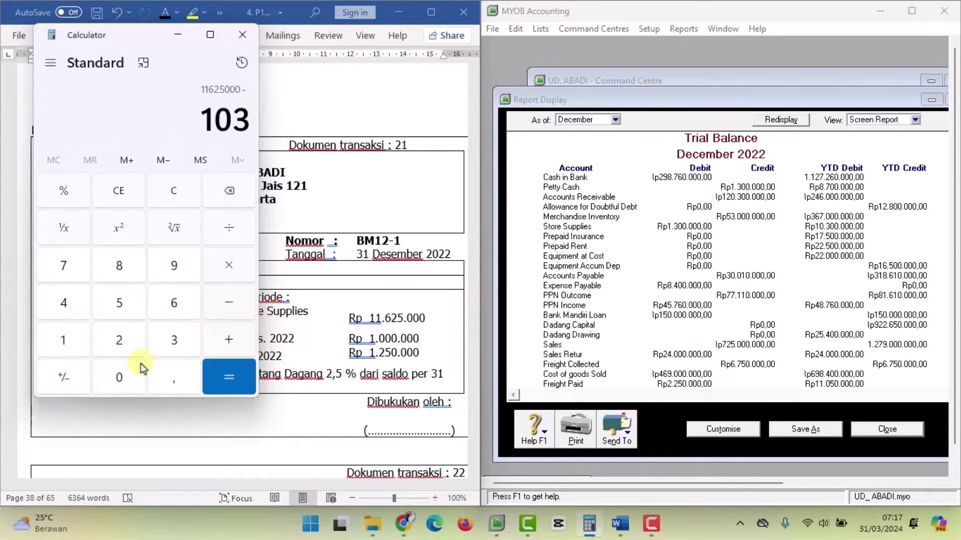
click(124, 375)
click(123, 376)
click(123, 376)
click(123, 376)
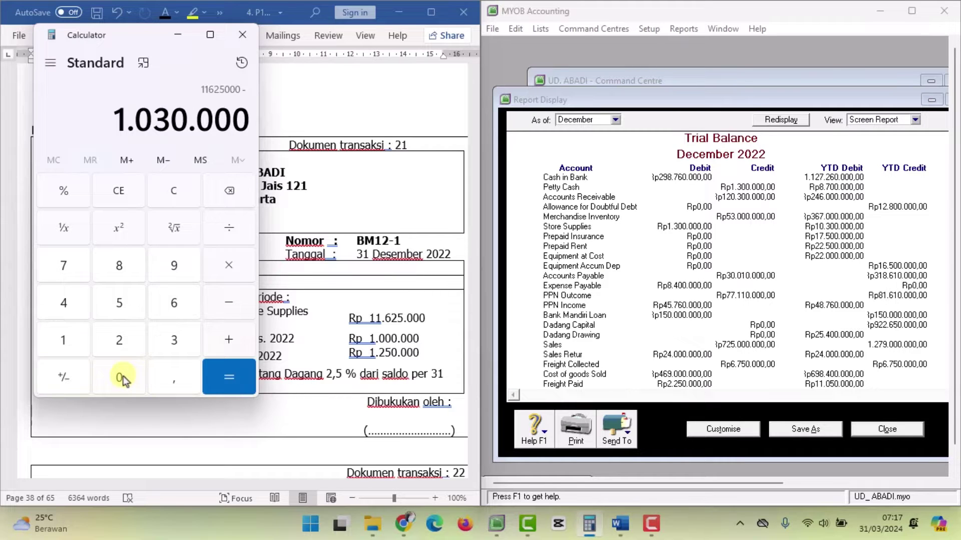
click(123, 376)
click(230, 383)
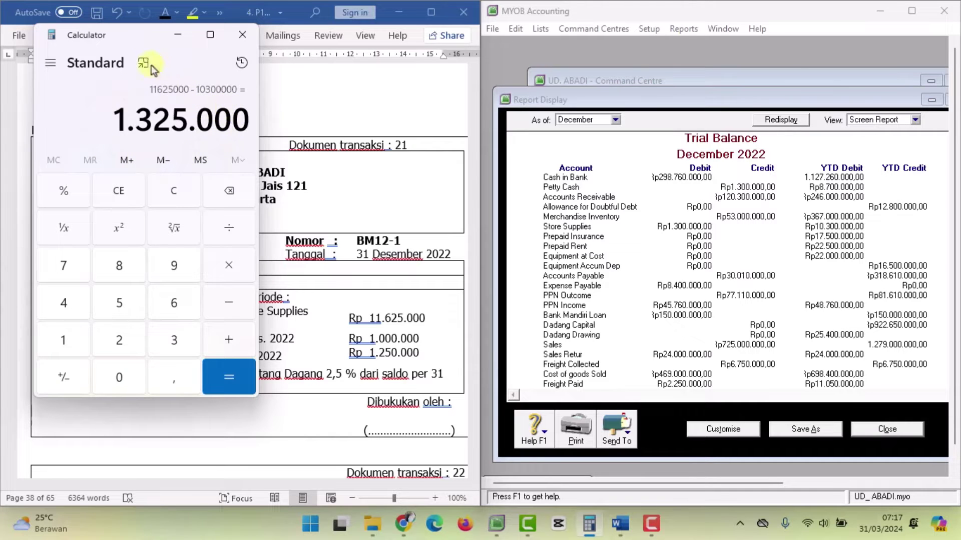
drag(143, 41, 140, 106)
click(867, 257)
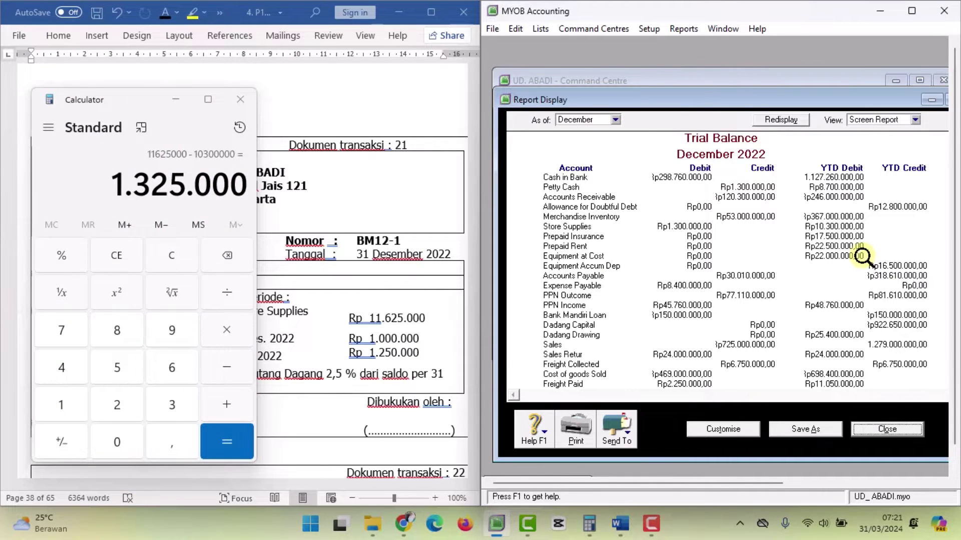
- Start a new journal entry numbered BM12-1, dated 31/12/2022, with the memo "Dokumen Penyesuaian 21"
click(641, 81)
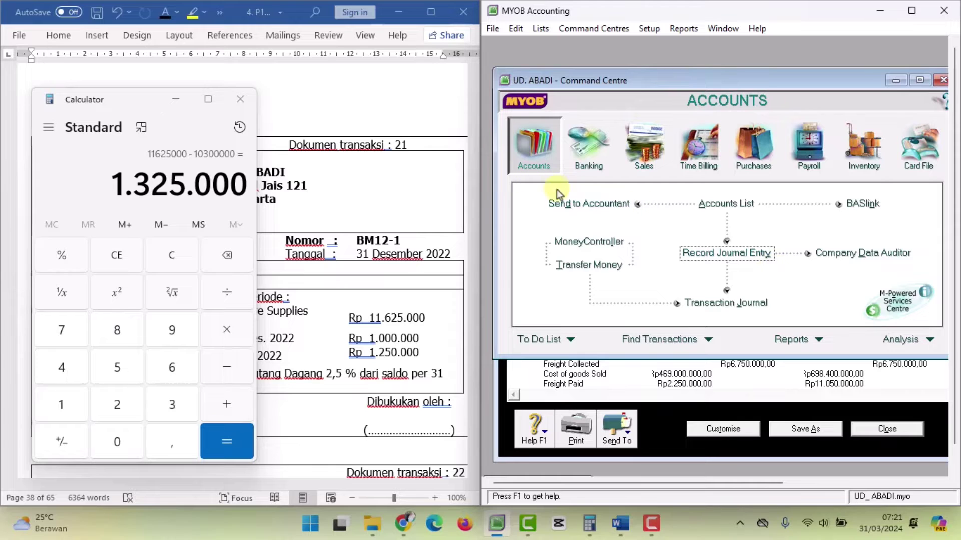
click(758, 259)
click(645, 180)
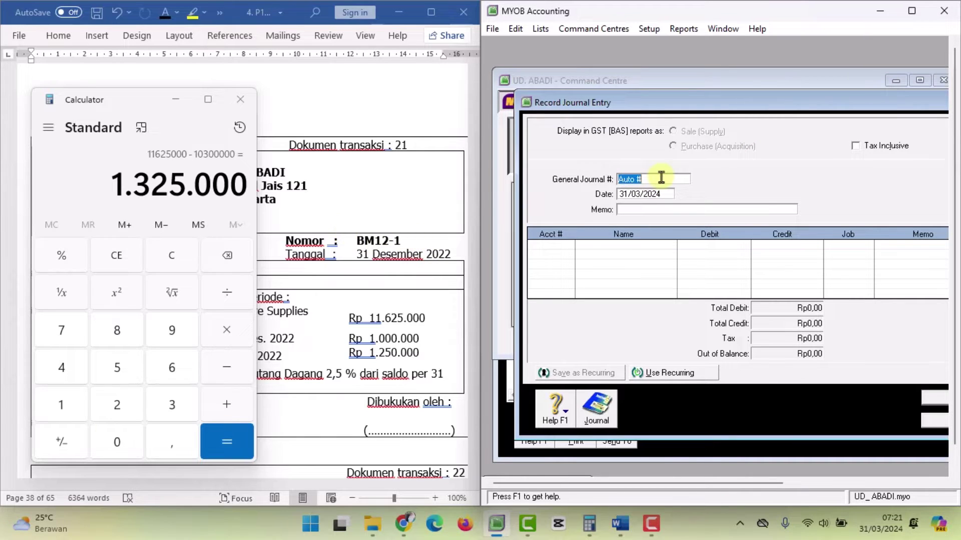
text(BM12-1)
click(653, 195)
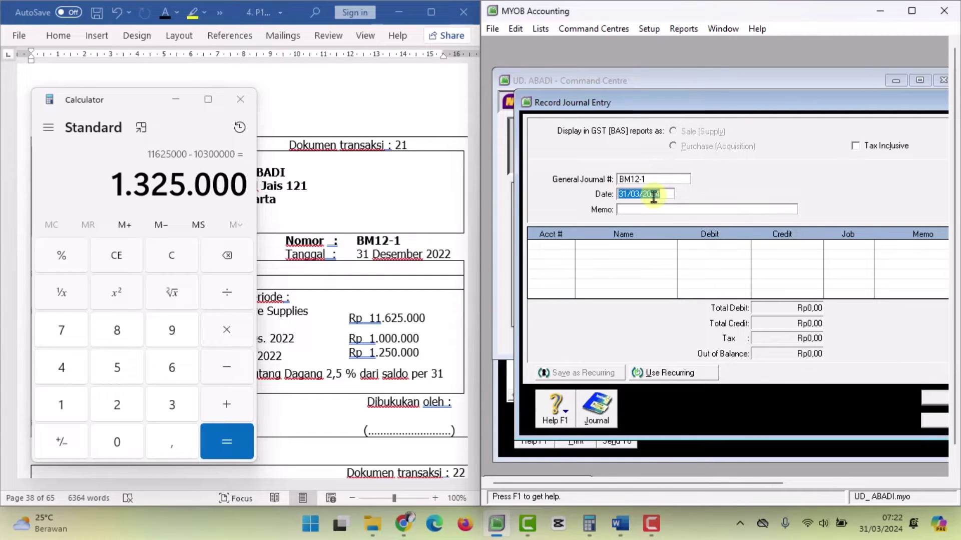
text(3)
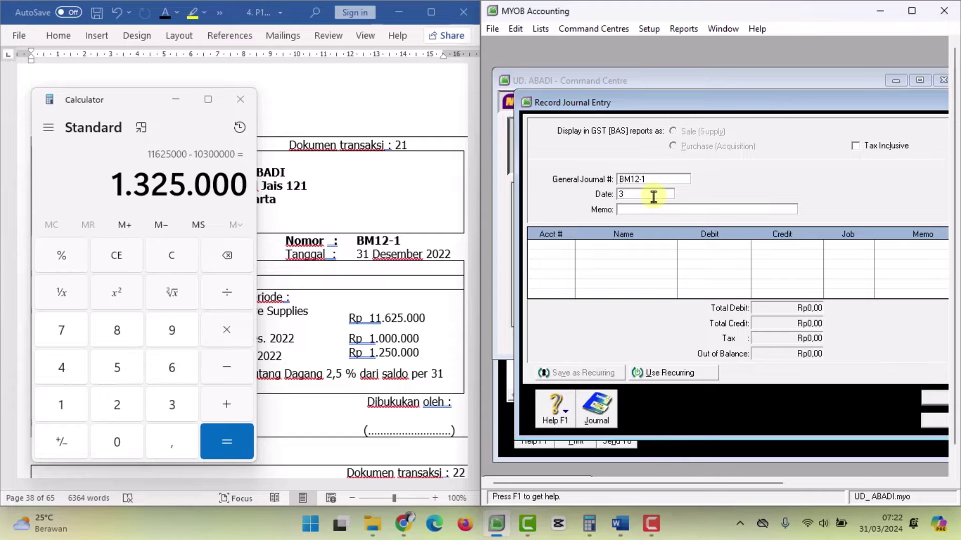
text(1/12/2022)
click(644, 209)
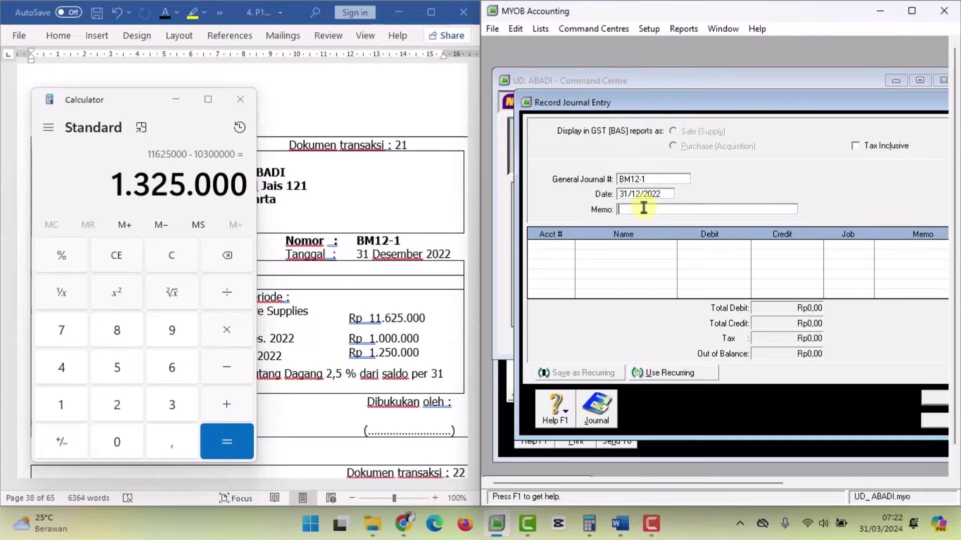
text(Dokumen Penyesuaian 21)
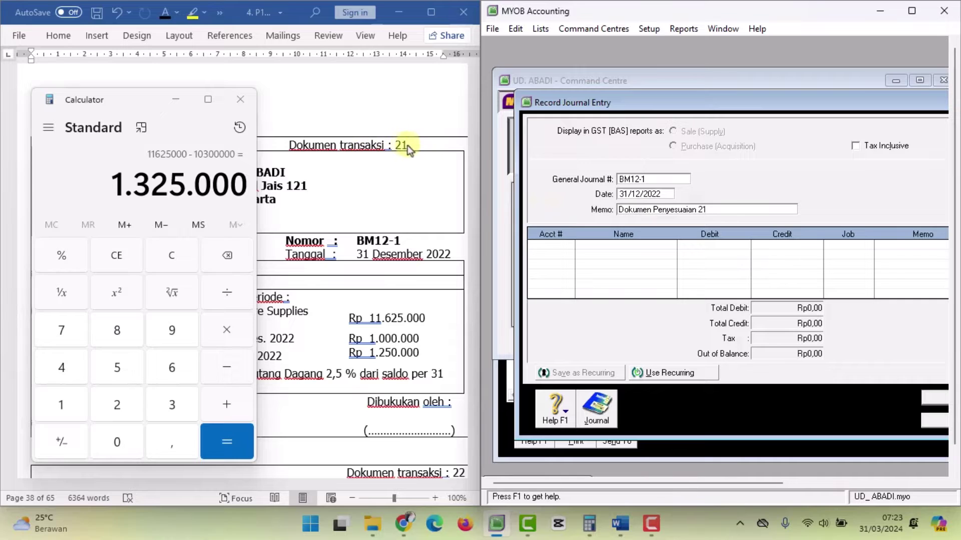
- Add account 1-1600 Store Supplies as the first journal line with a debit of 1325000
click(558, 245)
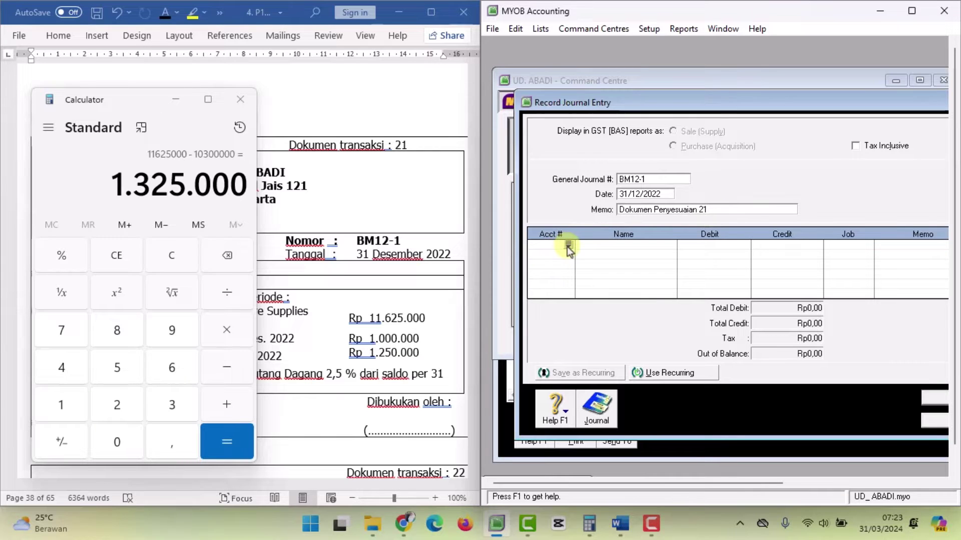
click(569, 246)
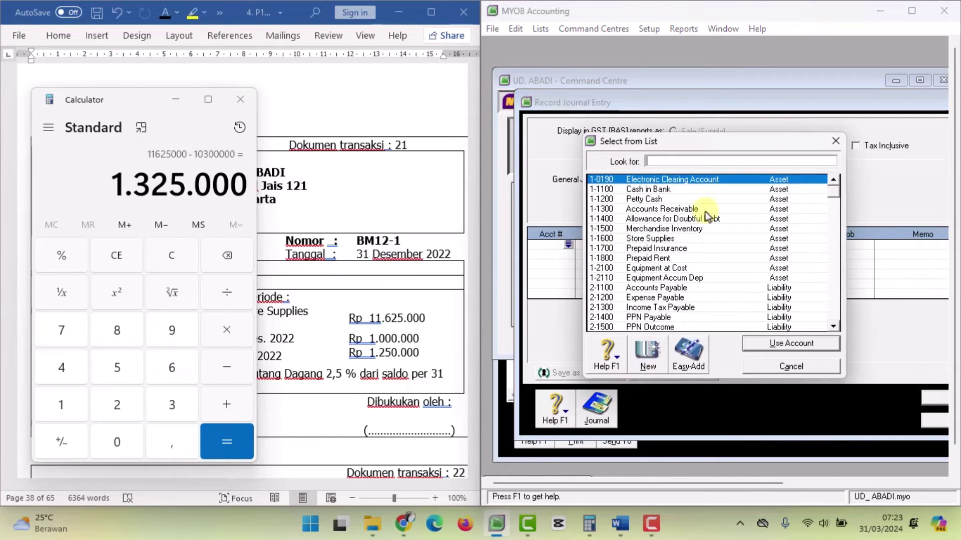
double_click(670, 240)
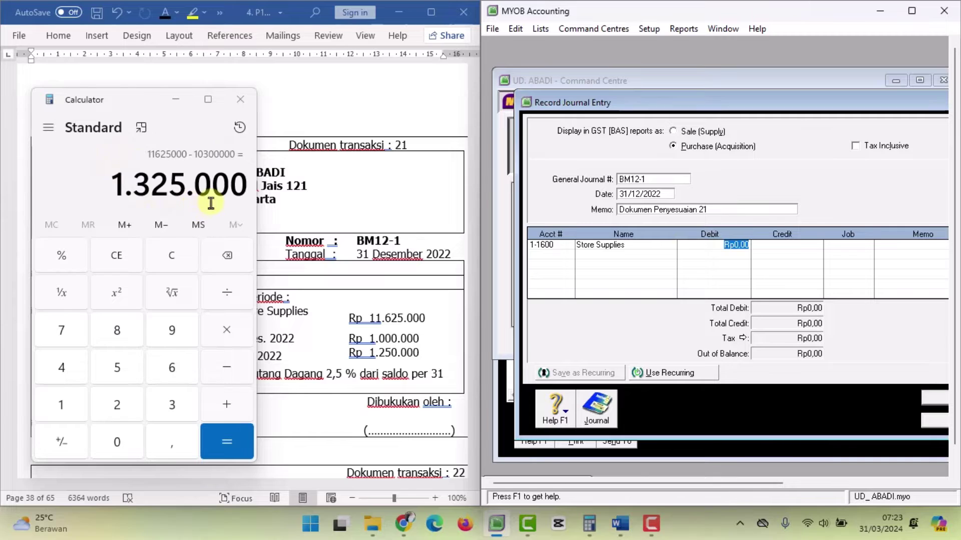
text(1325)
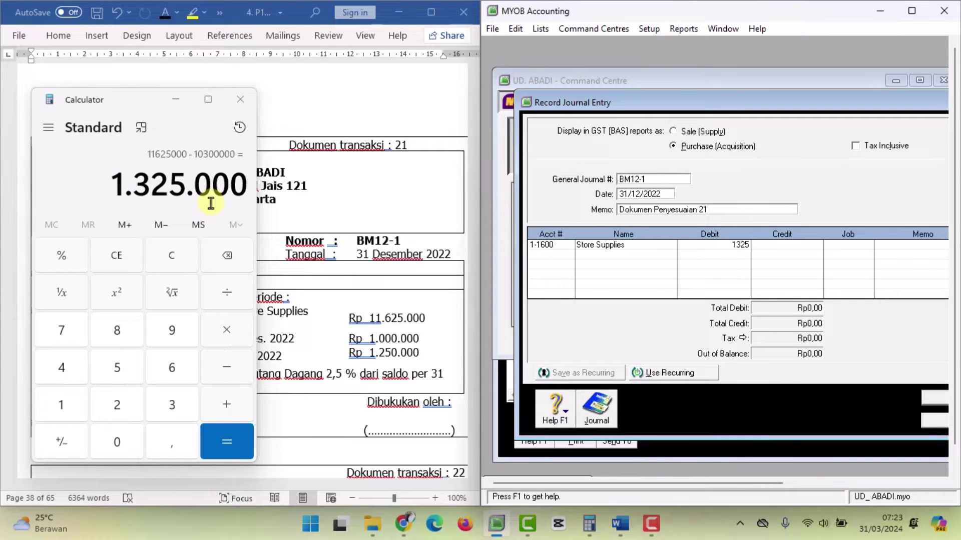
text(000)
- Add account 6-1200 Store Supplies Expenses as the second journal line with a credit of 1325000
click(563, 256)
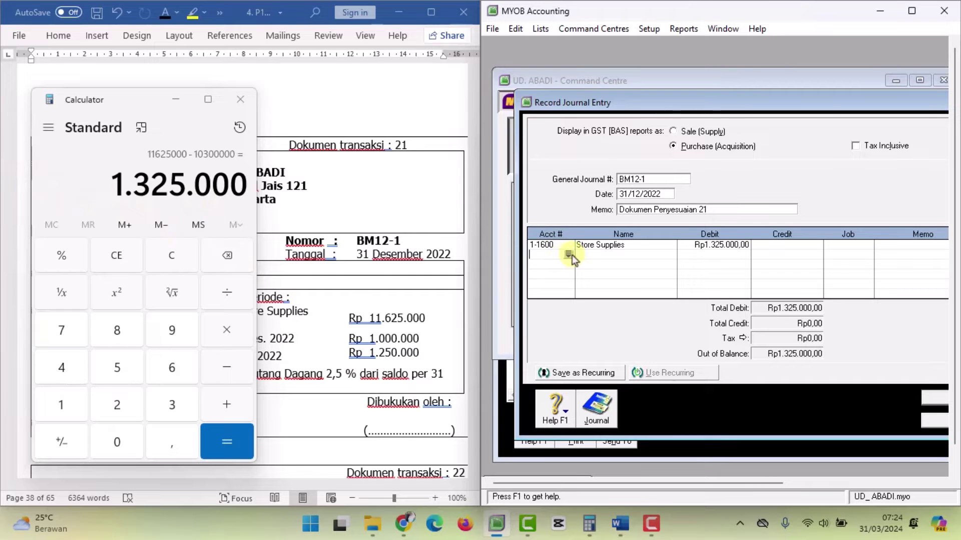
click(569, 255)
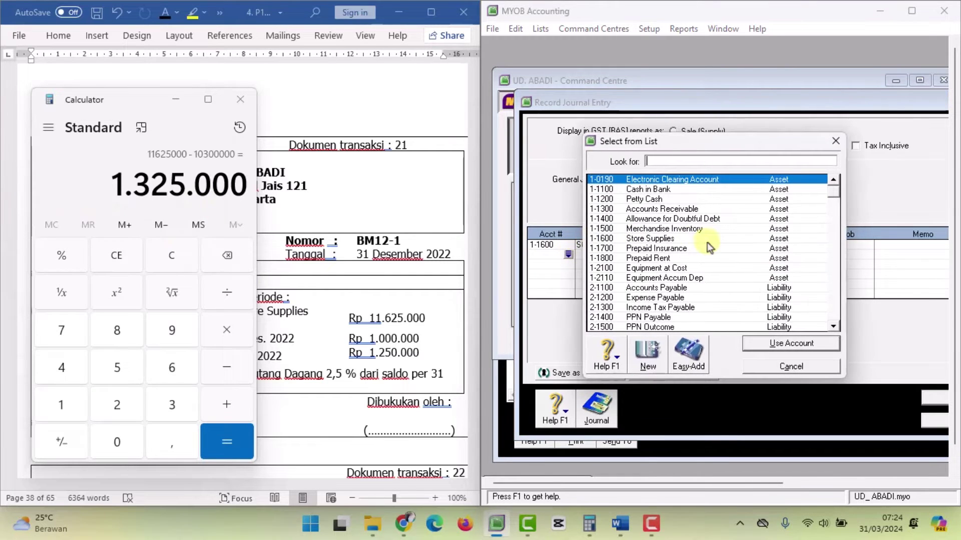
scroll(706, 243, down, 4)
scroll(702, 246, down, 2)
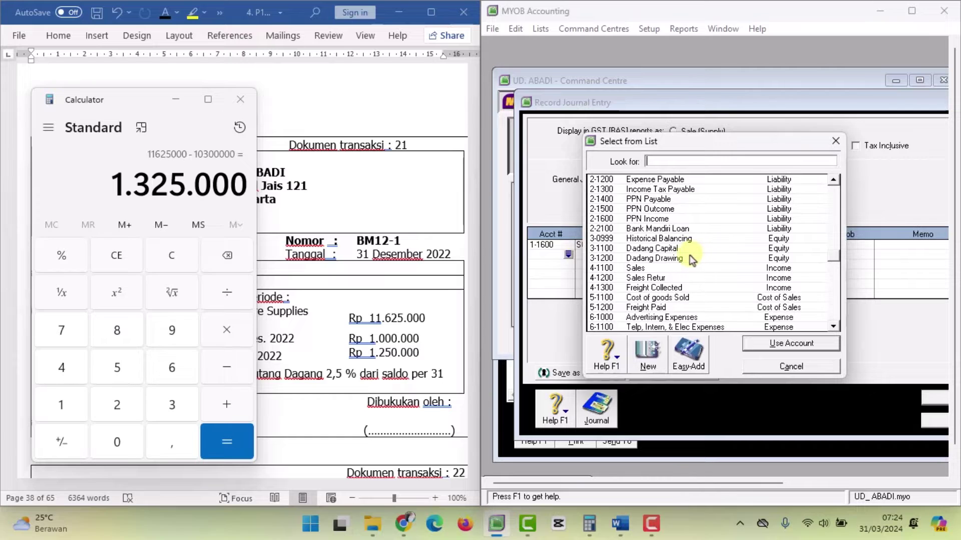
scroll(690, 255, down, 1)
scroll(688, 256, down, 1)
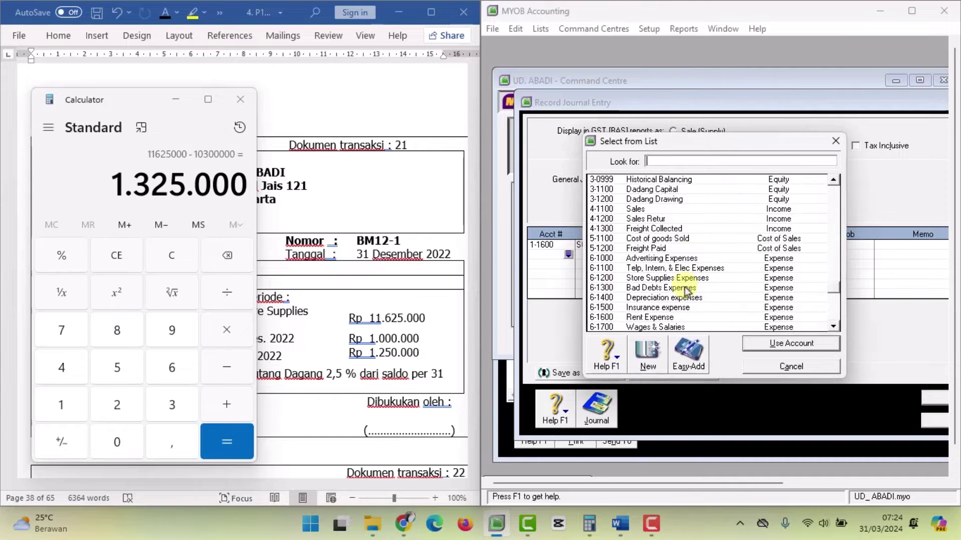
double_click(686, 278)
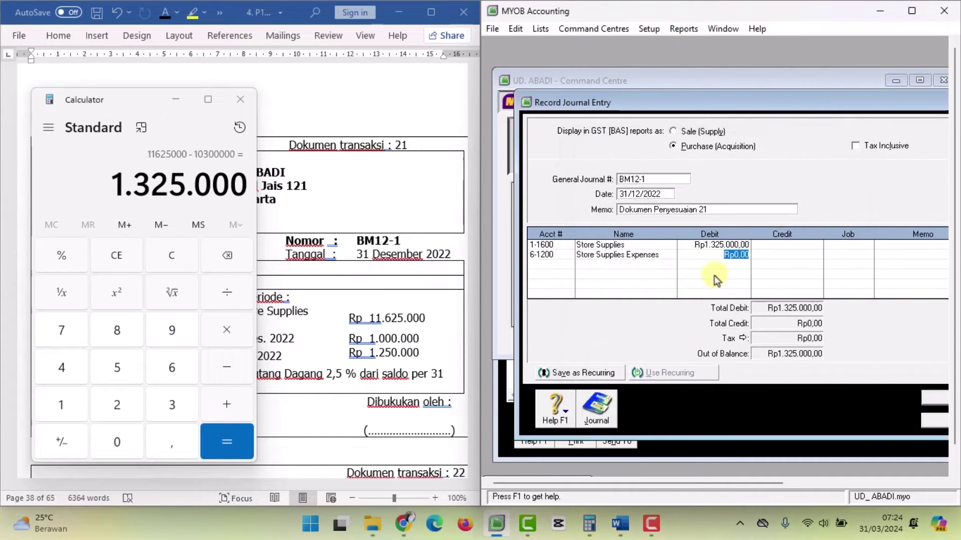
click(778, 258)
text(1)
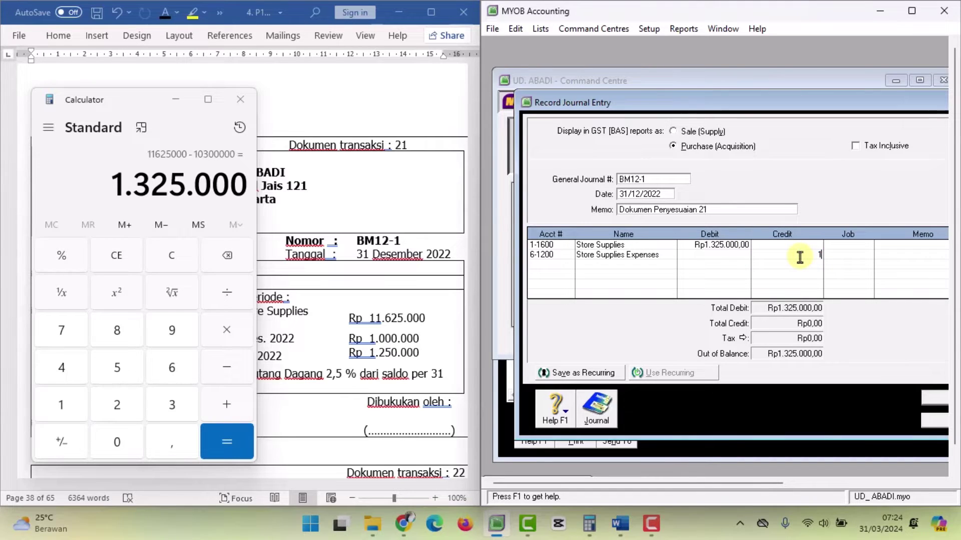
text(325000)
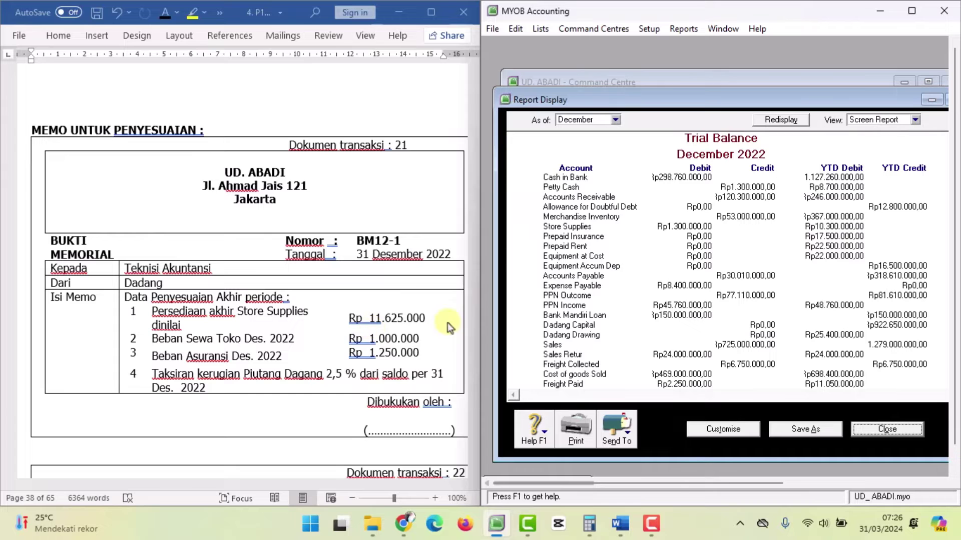
- Return to the journal entry and add account 6-1600 Rent Expense with a debit of 1000000
click(660, 454)
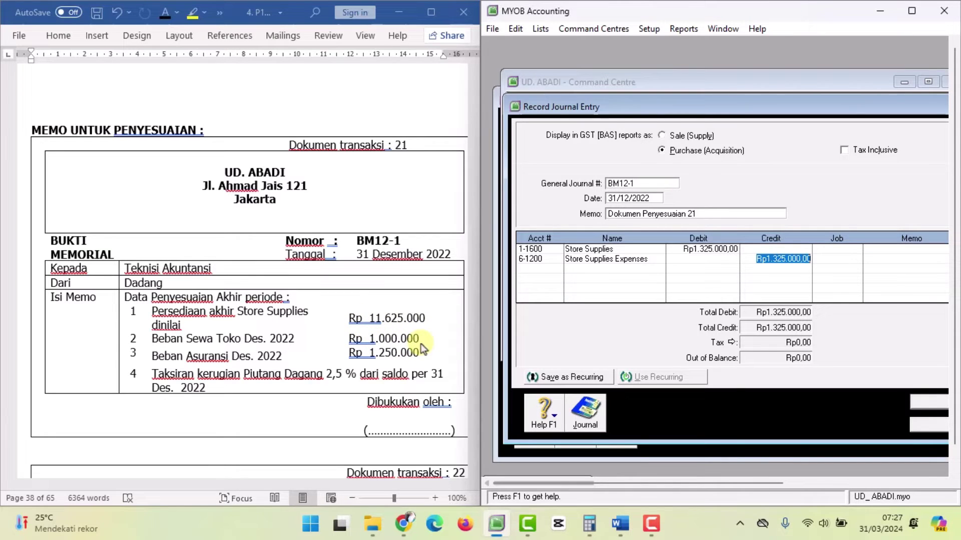
key(Return)
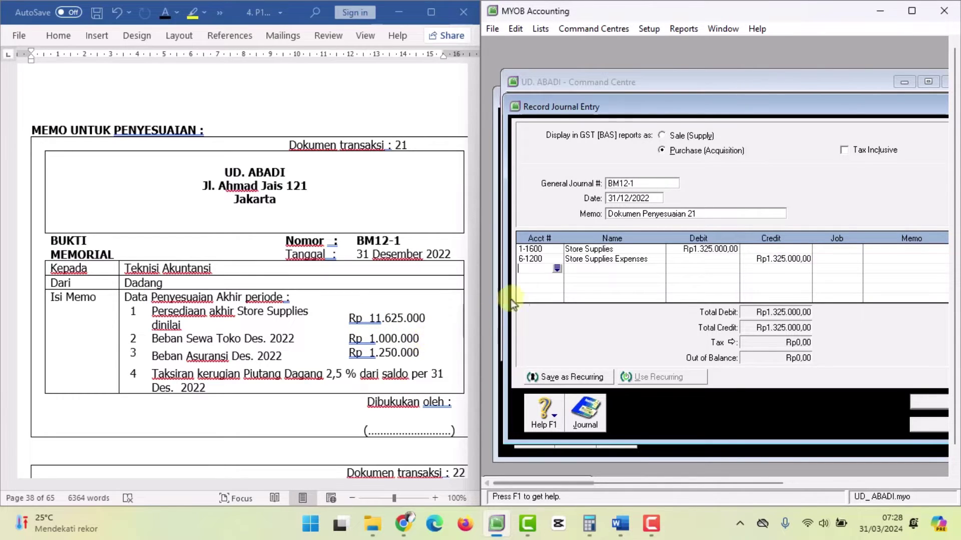
click(558, 269)
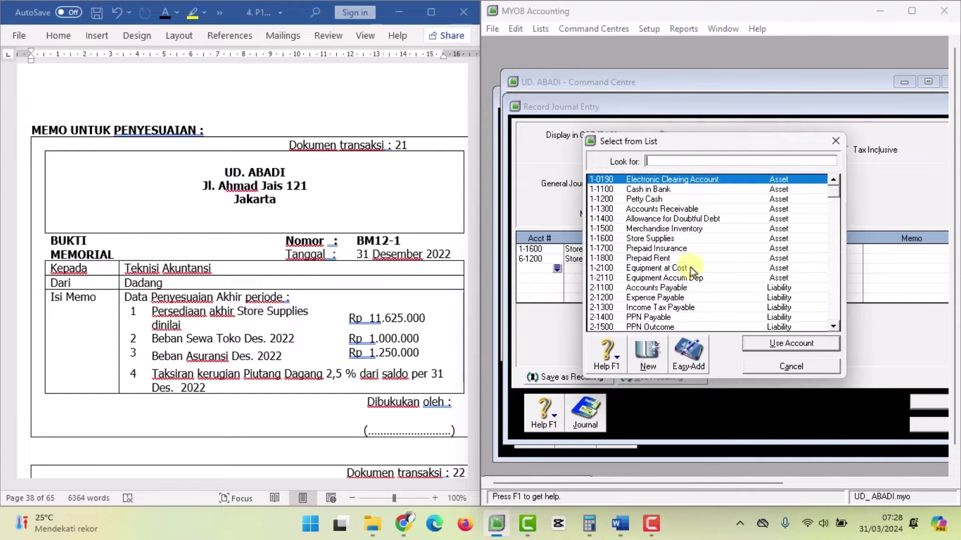
scroll(700, 260, down, 4)
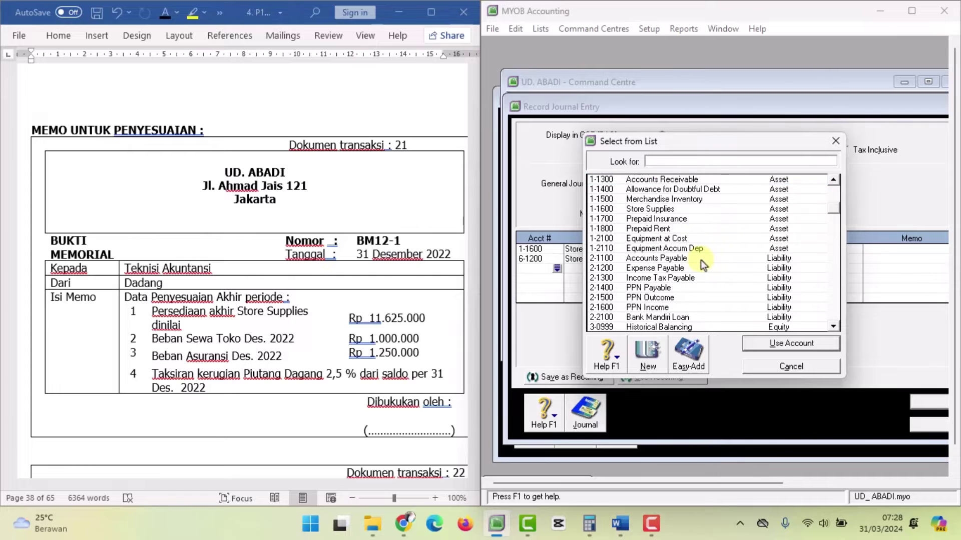
scroll(700, 259, down, 2)
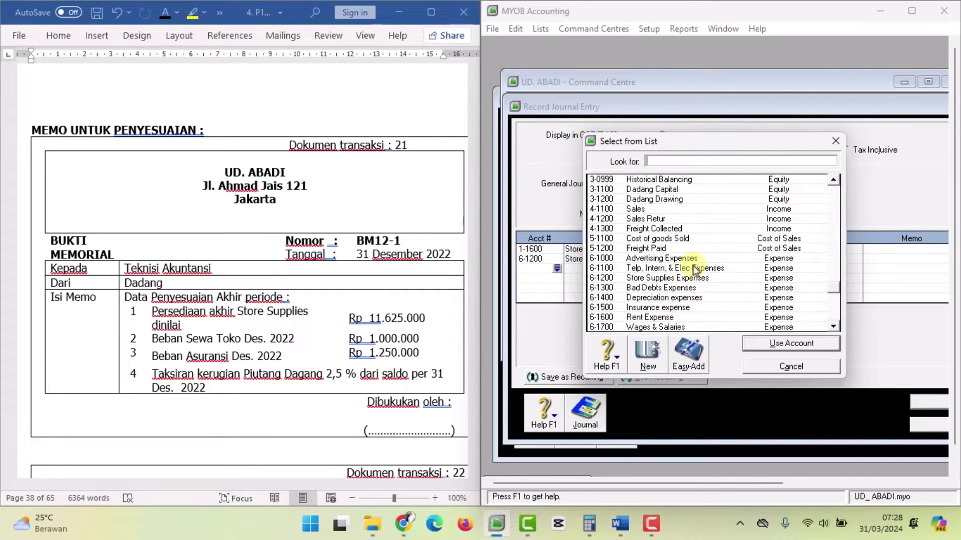
scroll(692, 266, up, 2)
scroll(697, 247, down, 2)
click(667, 319)
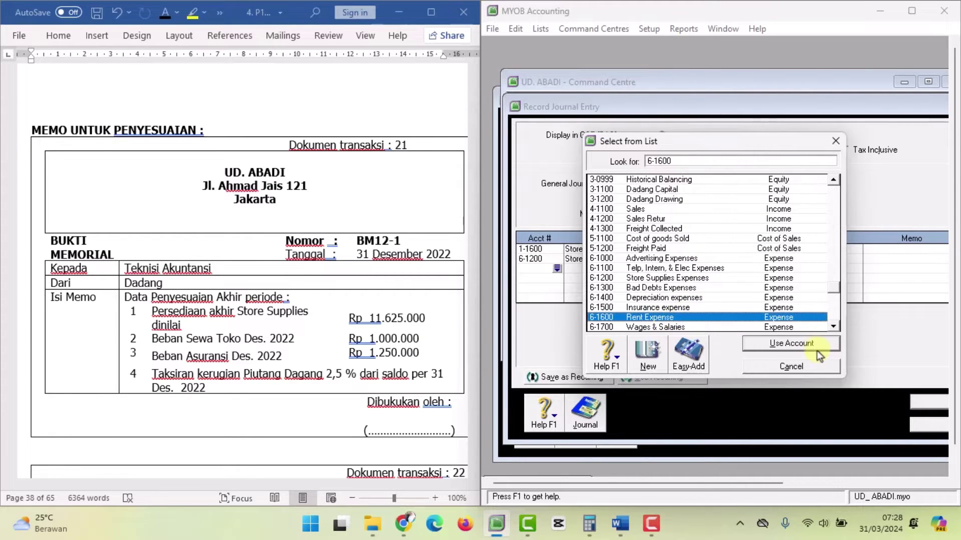
click(707, 279)
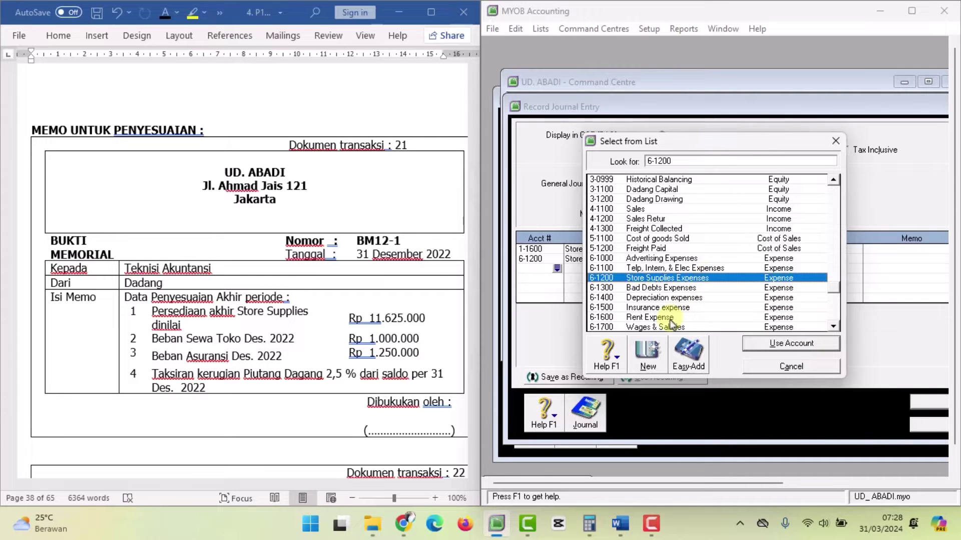
click(720, 319)
click(806, 343)
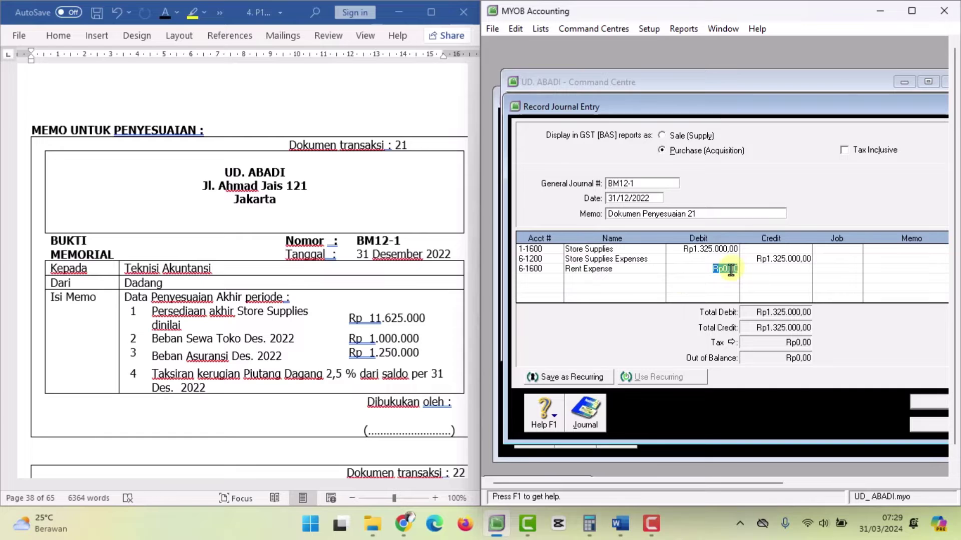
text(1000000)
- Add account 1-1800 Prepaid Rent as the balancing line with a credit of 1000000
click(553, 278)
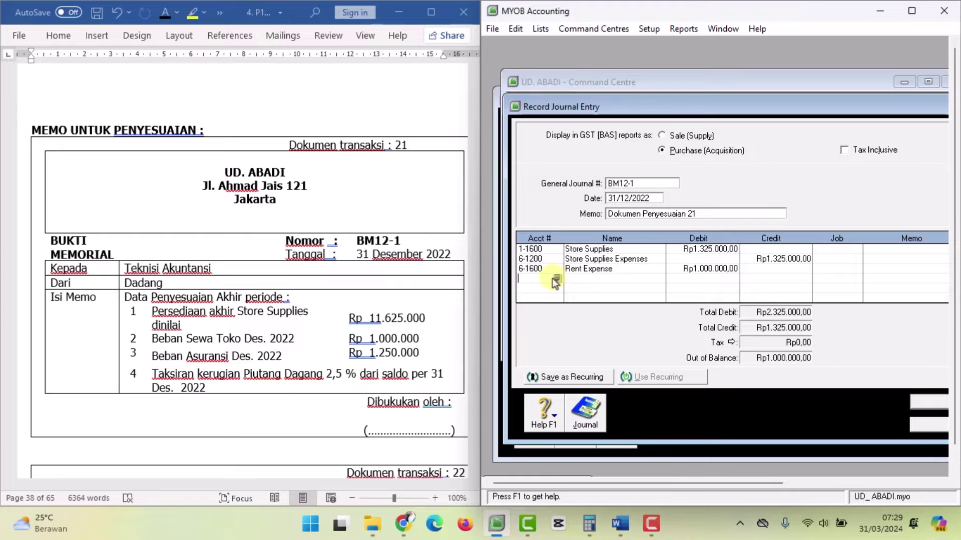
click(557, 279)
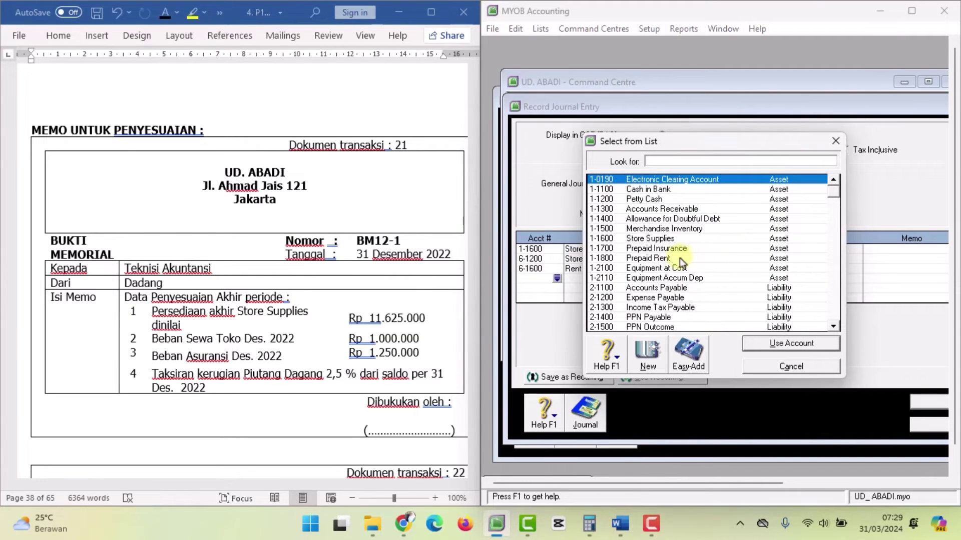
click(667, 259)
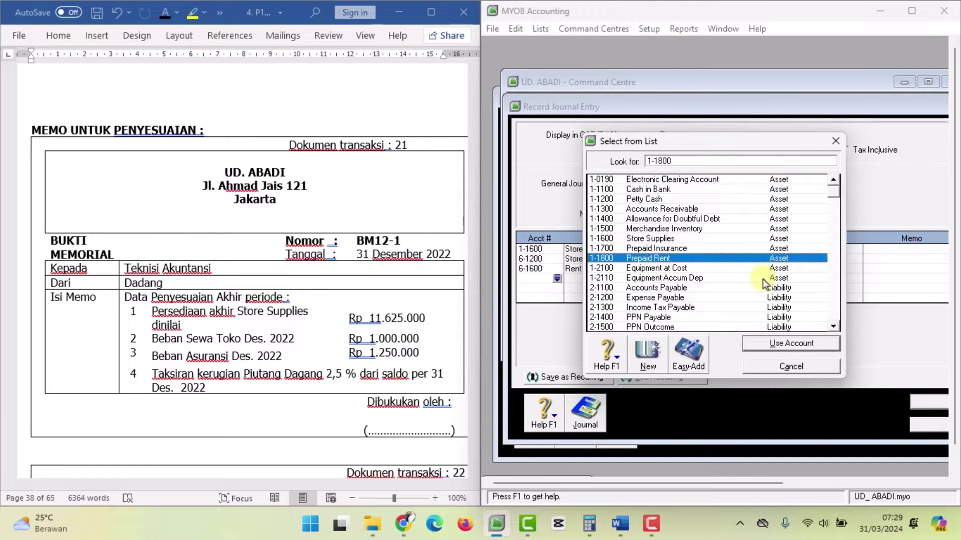
click(810, 345)
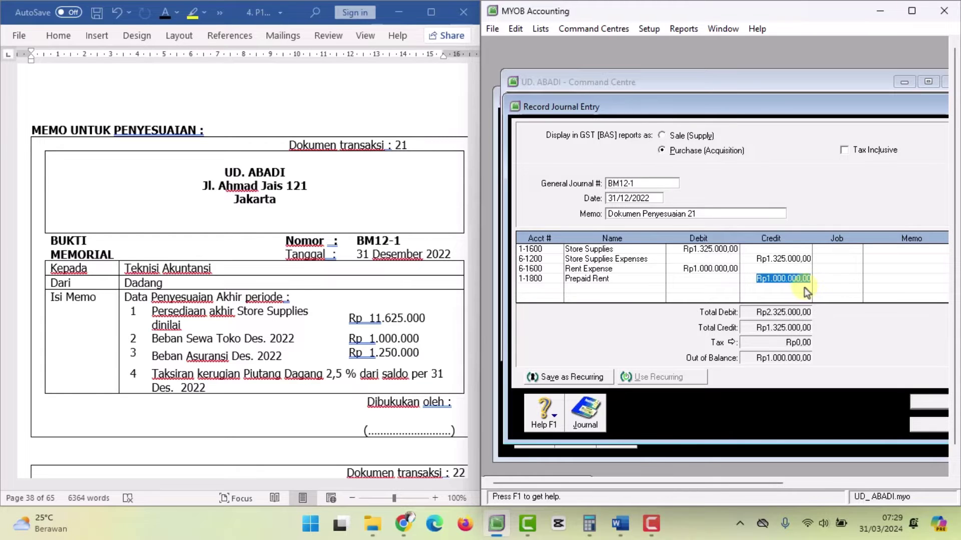
key(Return)
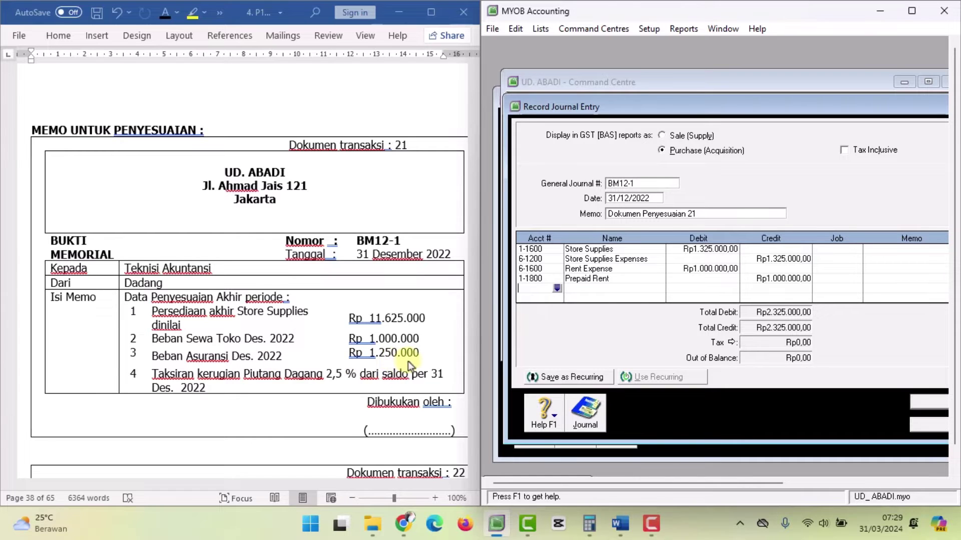
- Add account 6-1500 Insurance expense as the next journal line with a debit of 1250000
click(557, 289)
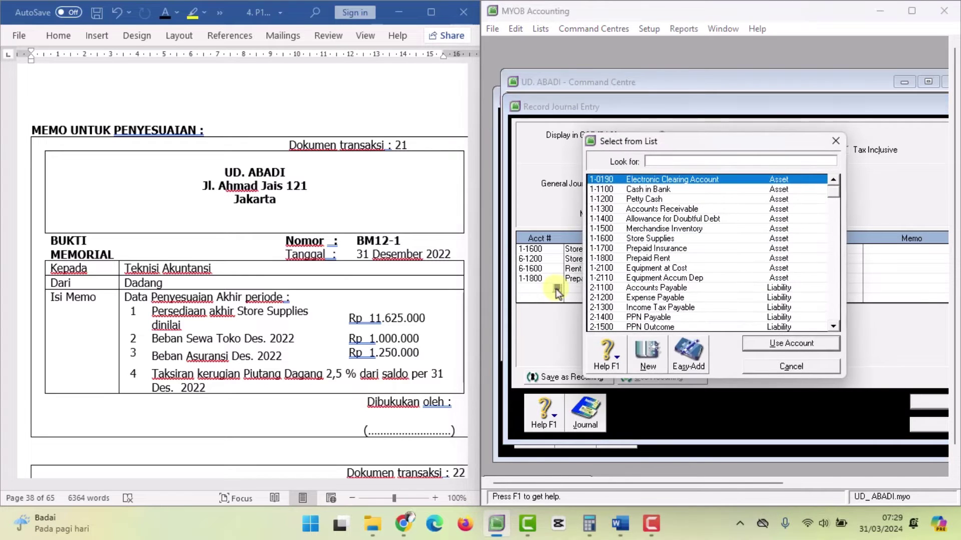
scroll(722, 225, down, 4)
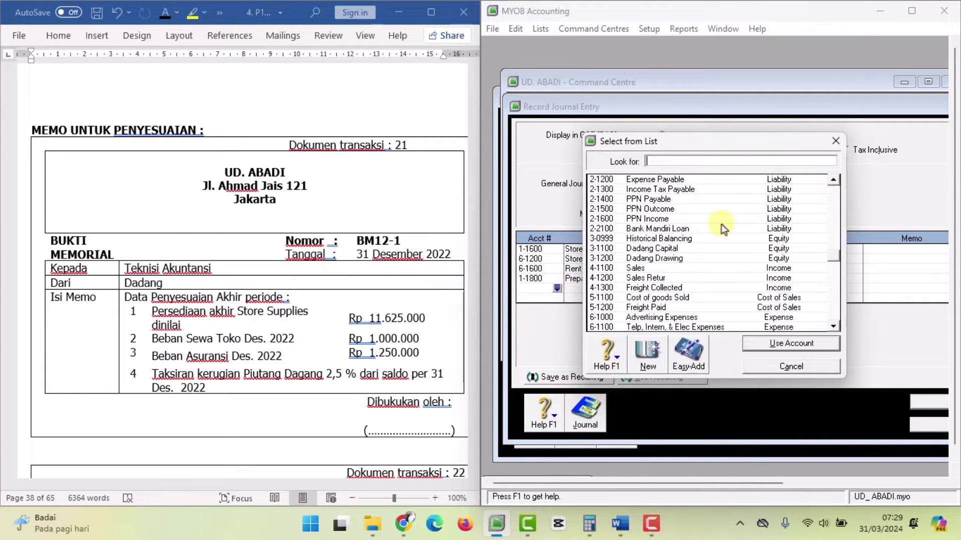
scroll(722, 224, down, 2)
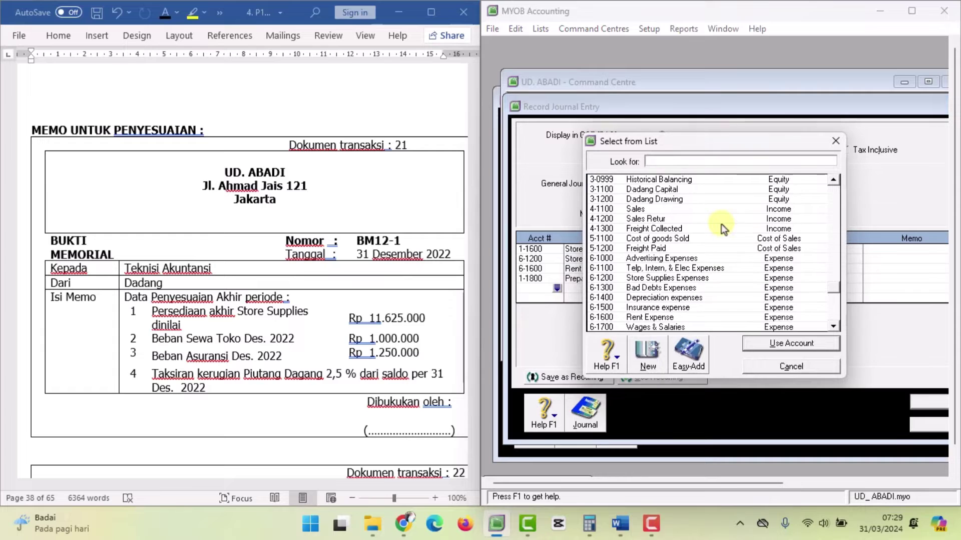
click(640, 312)
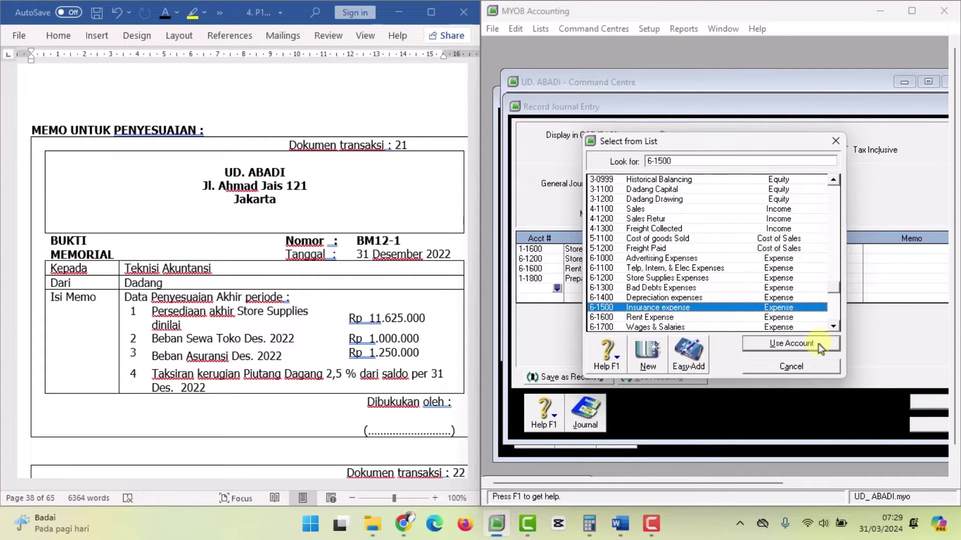
click(791, 344)
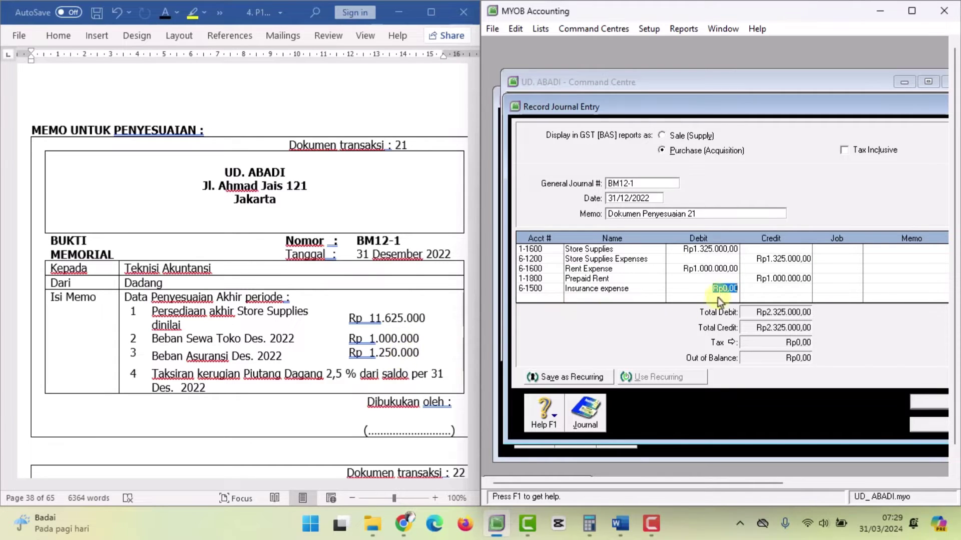
text(1250000)
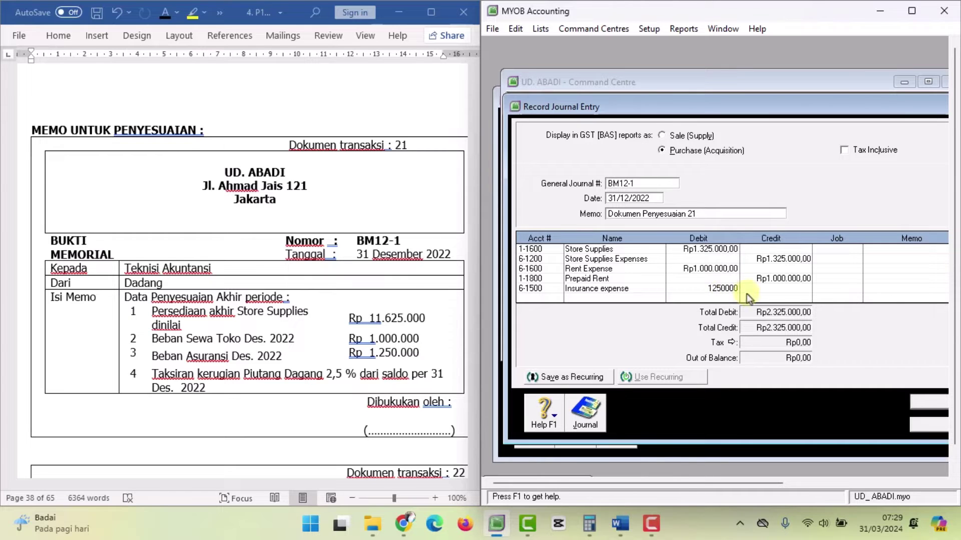
key(Tab)
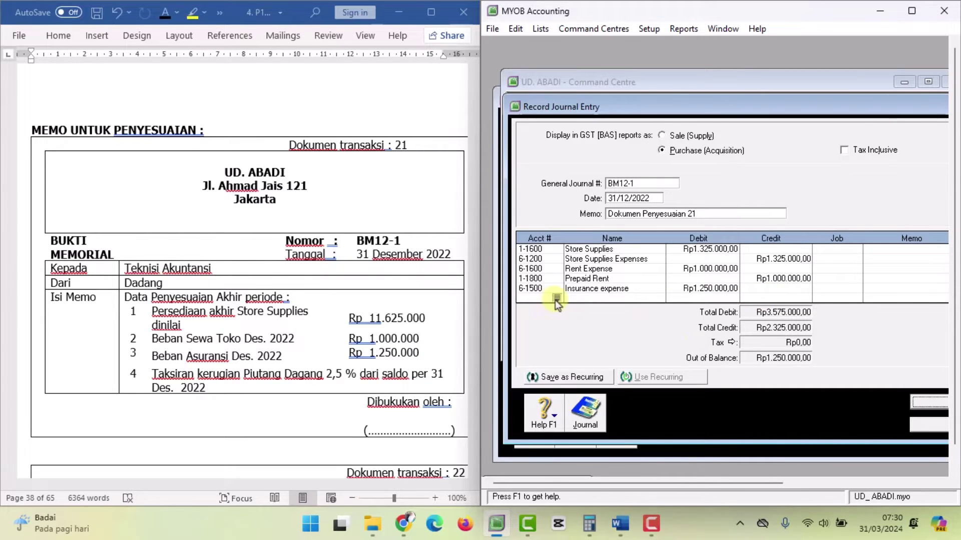
- Add account 1-1700 Prepaid Insurance as the balancing line with a credit of 1250000
click(554, 298)
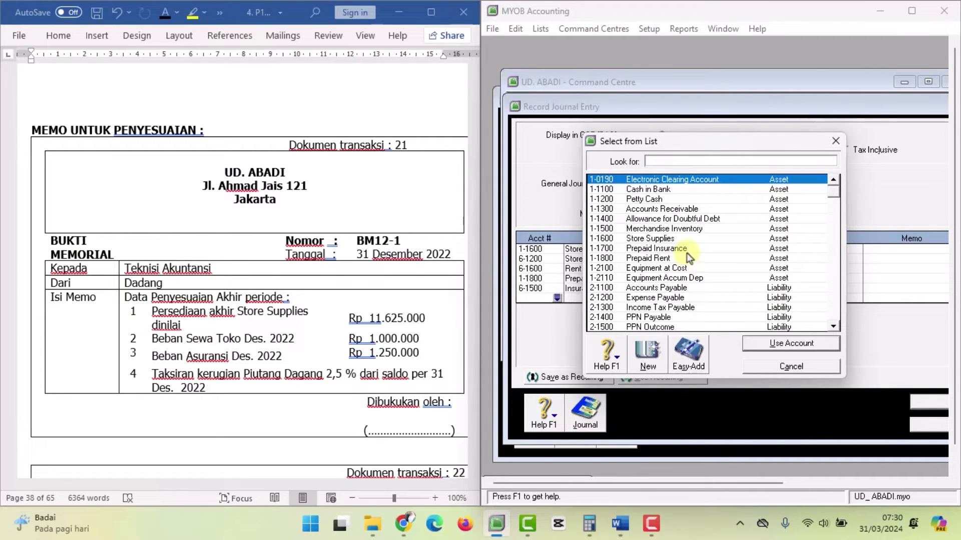
text(1-1700)
click(809, 343)
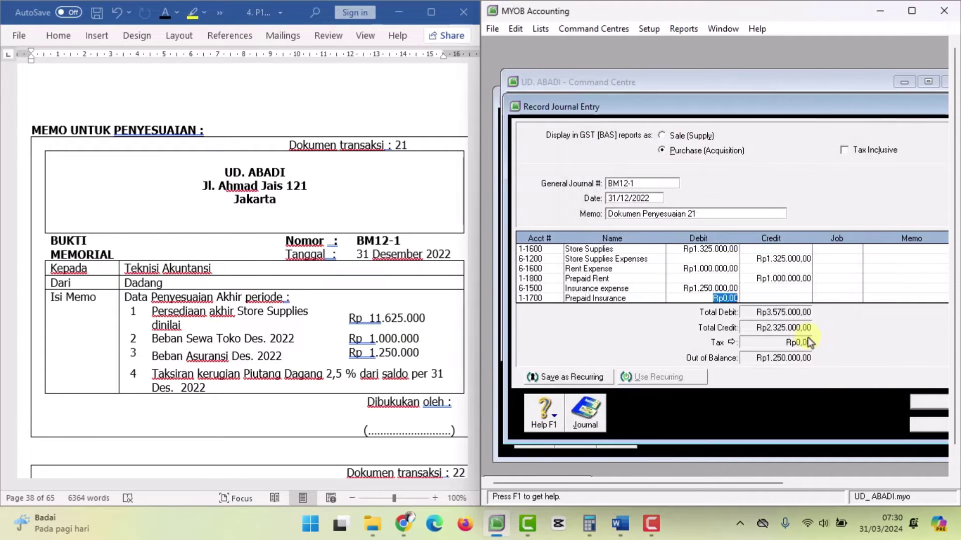
click(773, 299)
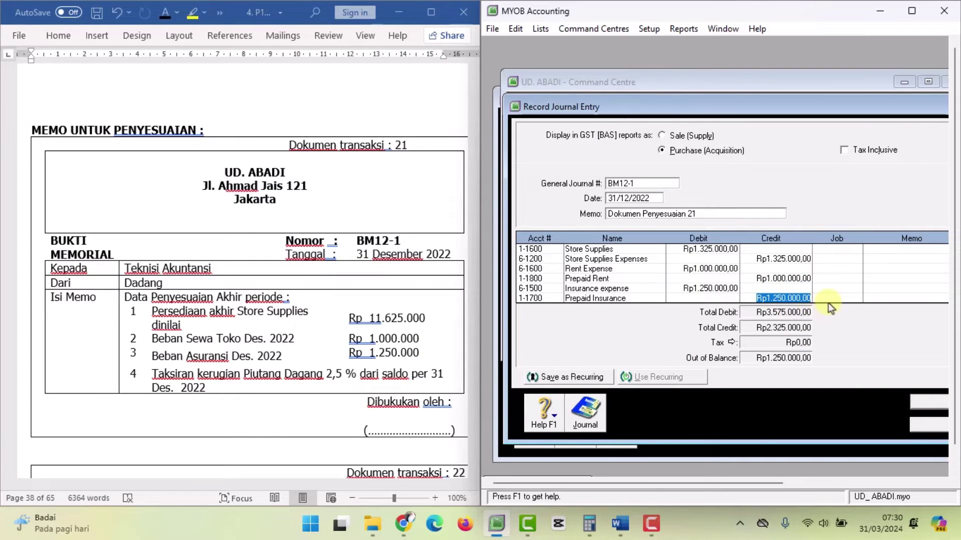
key(Tab)
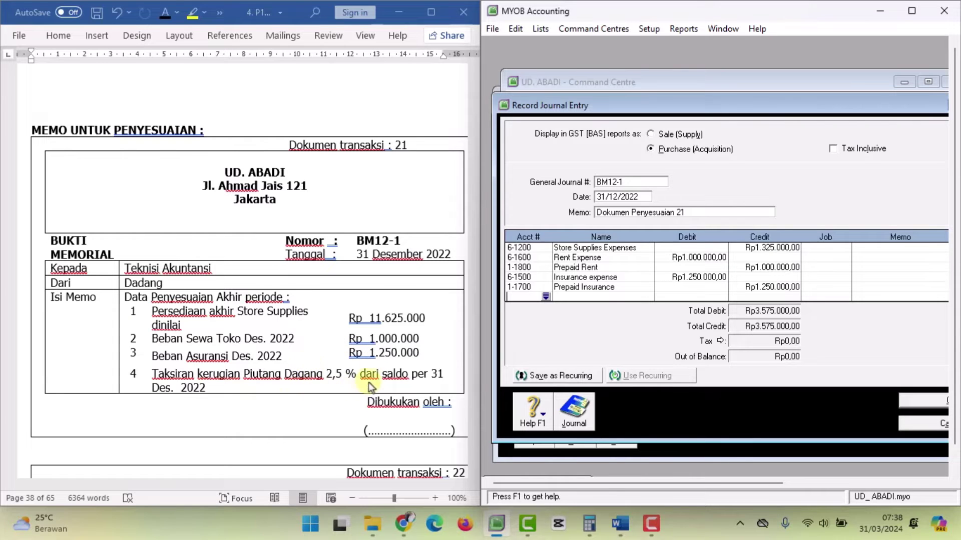
- Bring up the December 2022 trial balance and multiply the Accounts Receivable balance, 246000000, by 2,5% in Calculator
click(666, 456)
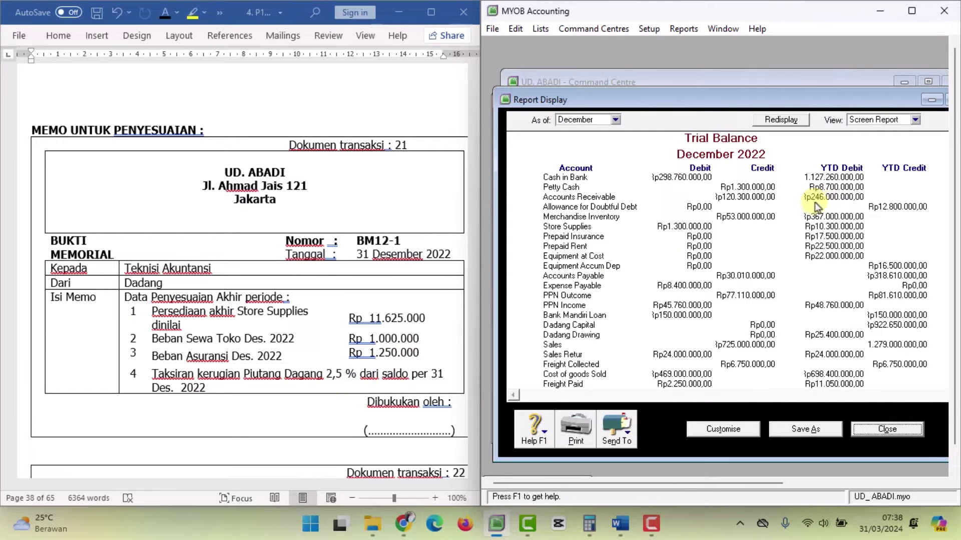
click(589, 523)
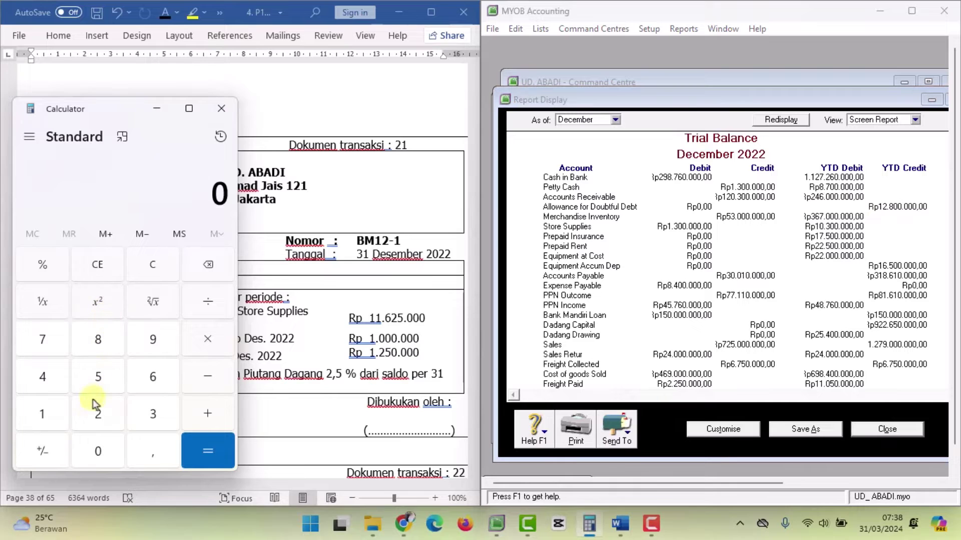
click(95, 422)
click(43, 376)
click(148, 388)
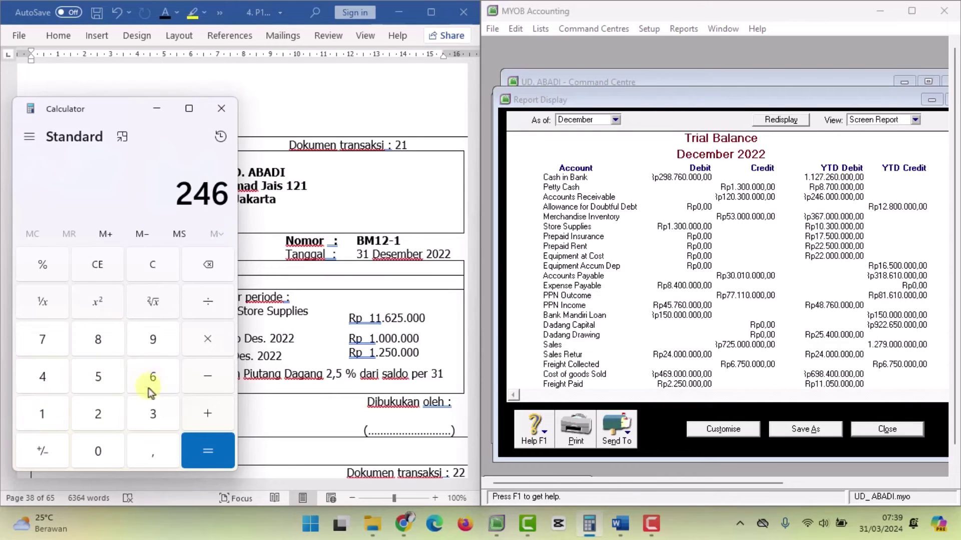
click(100, 459)
click(100, 458)
click(101, 455)
click(101, 456)
click(100, 456)
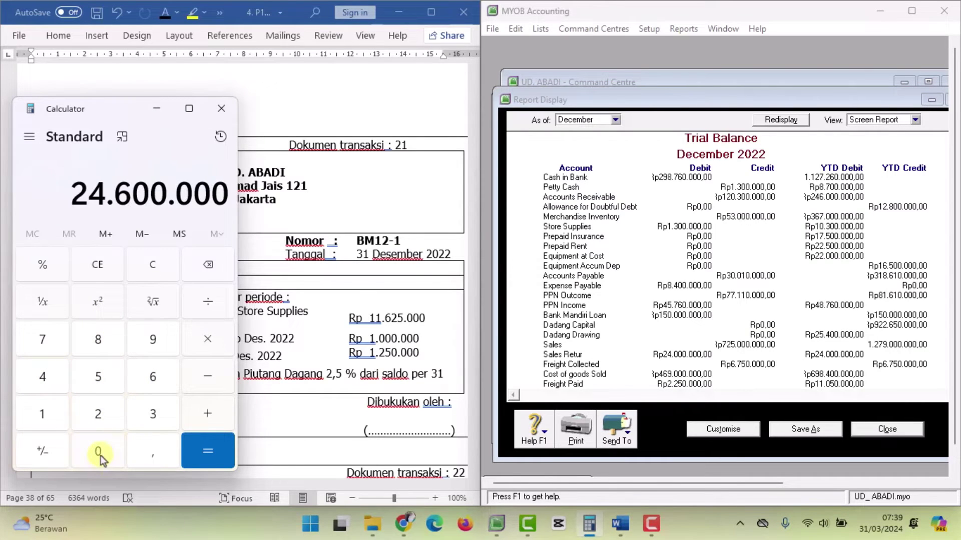
click(101, 455)
click(210, 340)
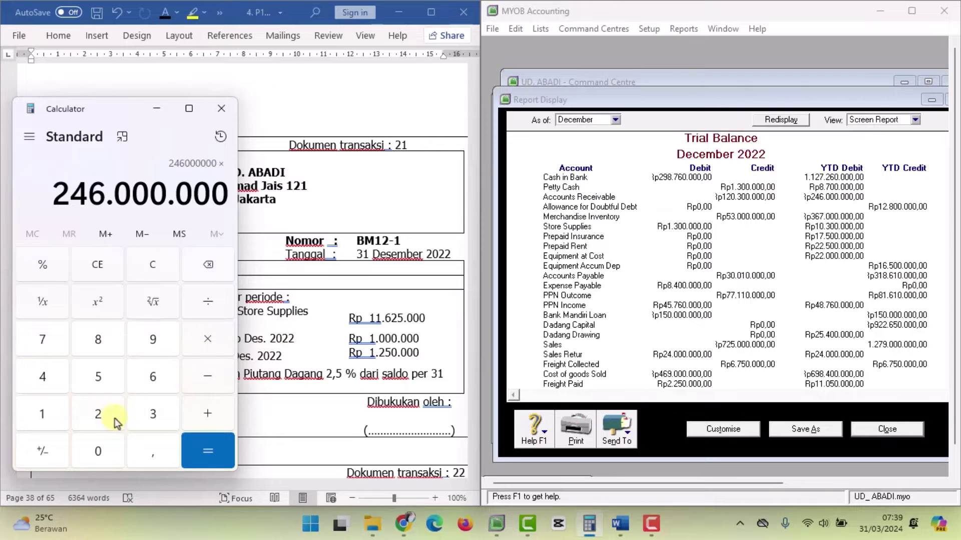
click(98, 417)
click(149, 457)
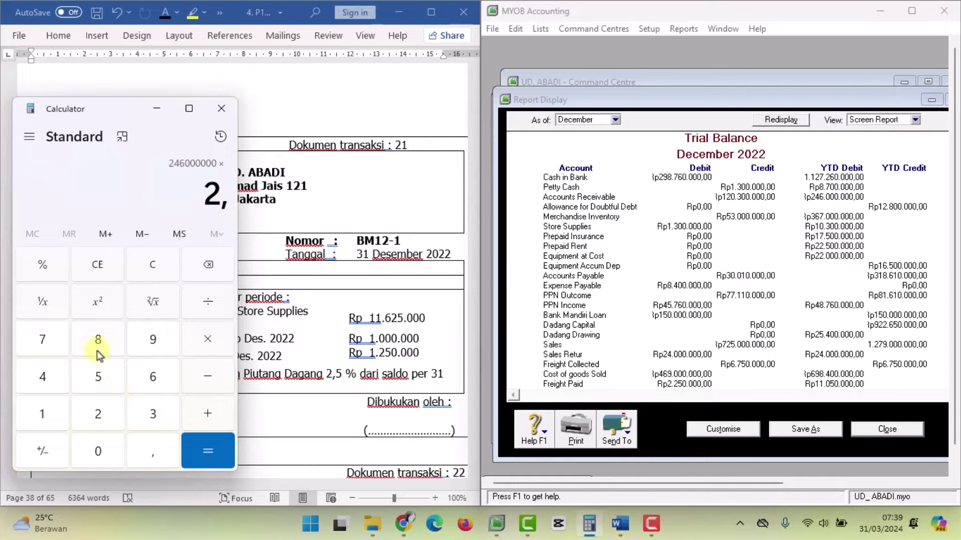
click(97, 378)
click(45, 264)
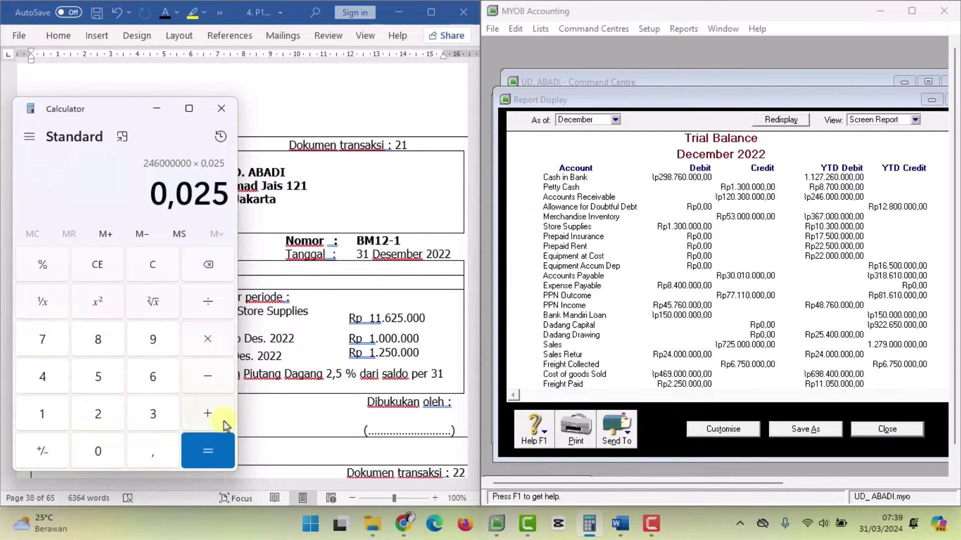
click(207, 450)
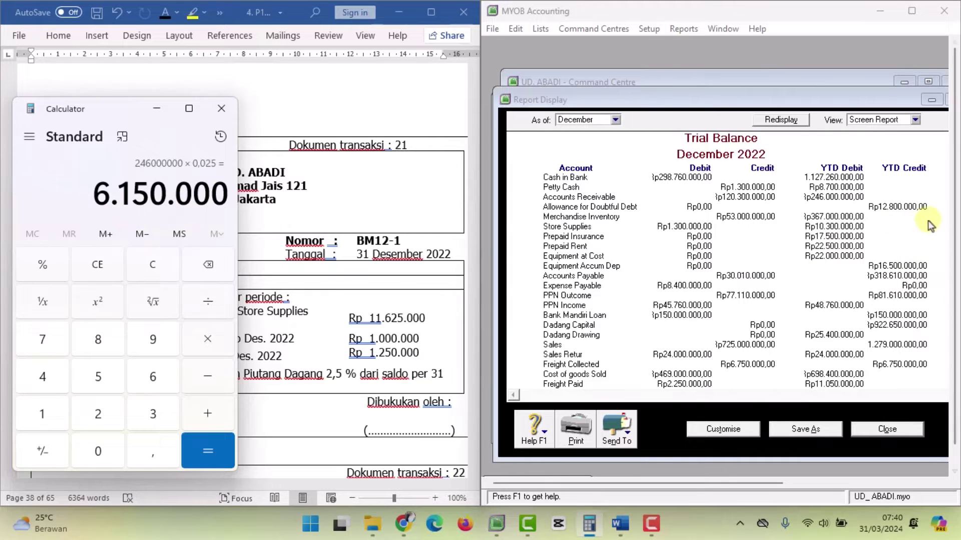
- Subtract the Allowance for Doubtful Debt balance, 12800000, from the calculated 2,5% amount
click(204, 382)
click(46, 414)
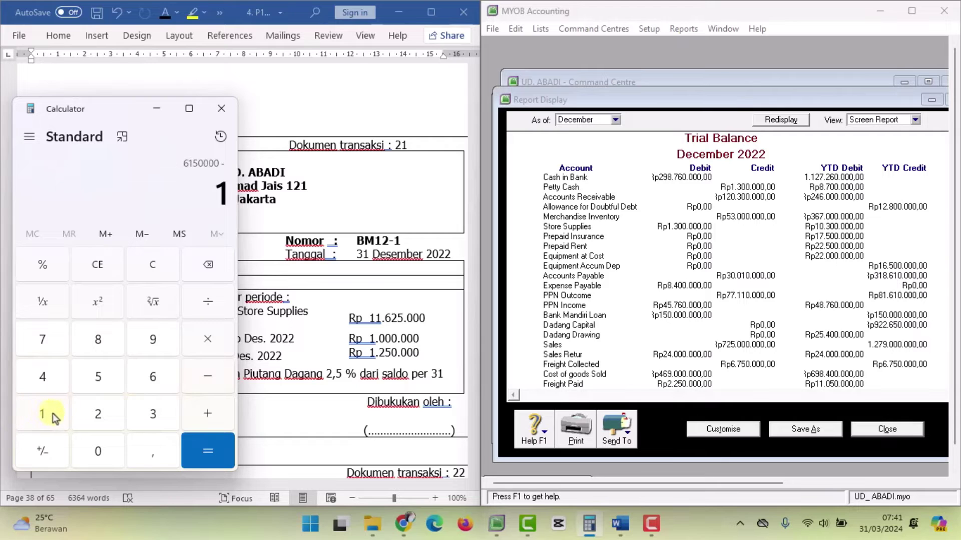
click(98, 415)
click(110, 340)
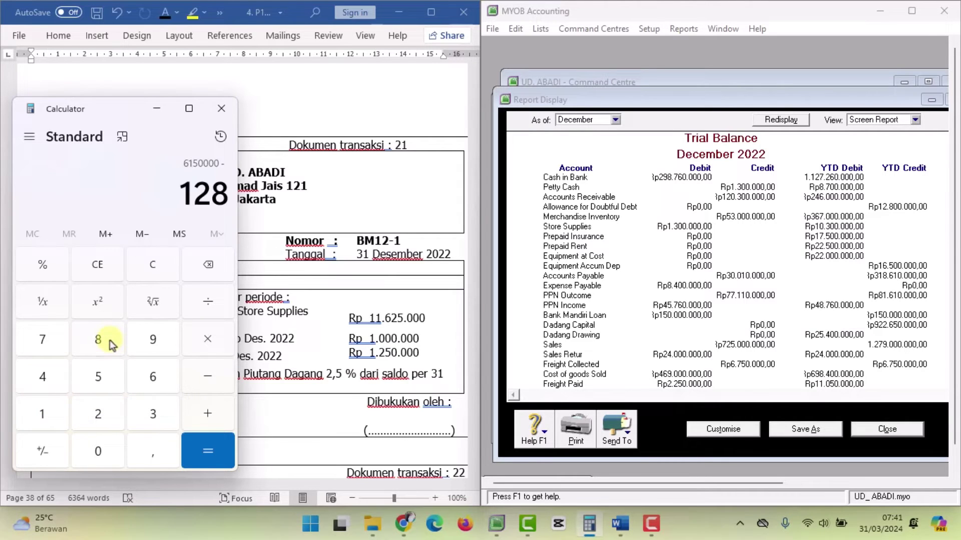
click(98, 451)
click(98, 451)
click(99, 451)
click(98, 451)
click(110, 456)
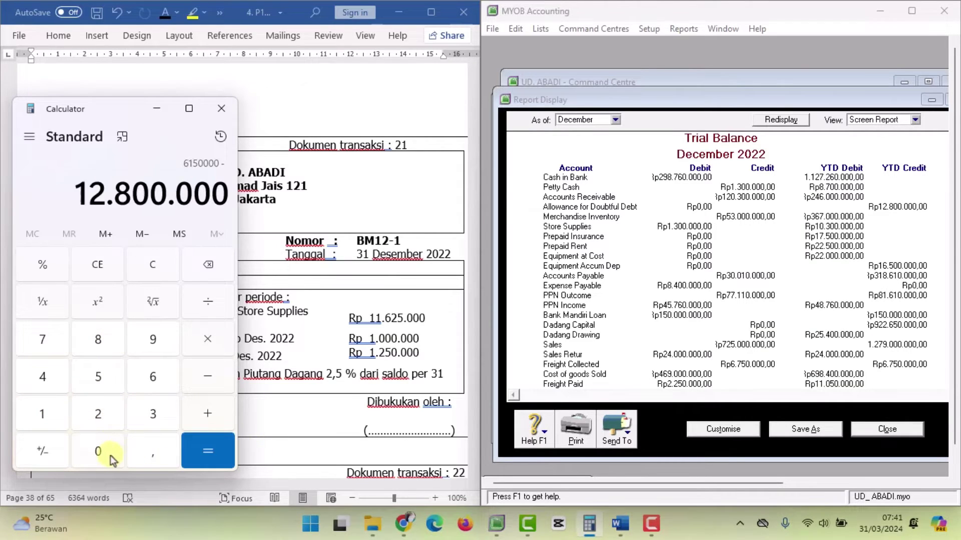
click(208, 454)
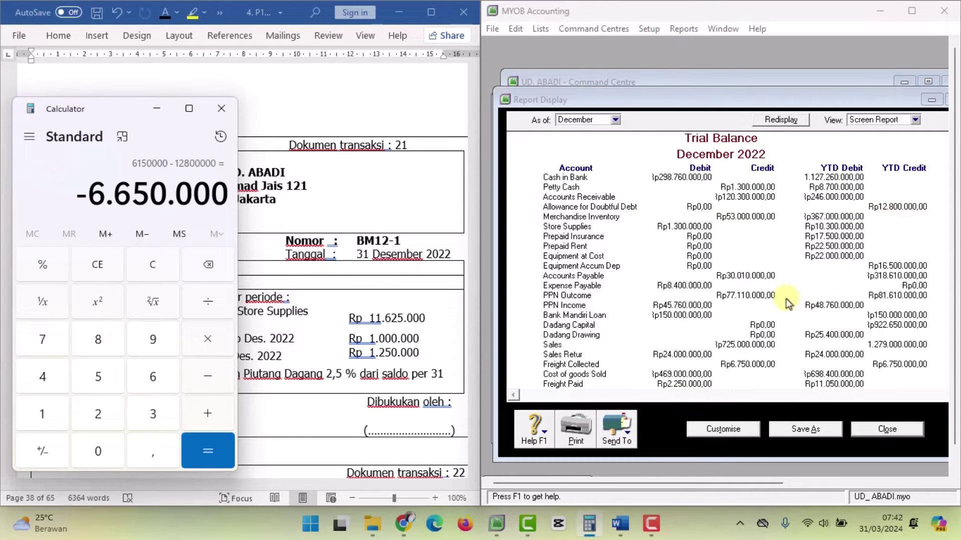
- Switch back to the MYOB journal entry and add account 1-1400 Allowance for Doubtful Debt with a debit of 6650000
click(723, 77)
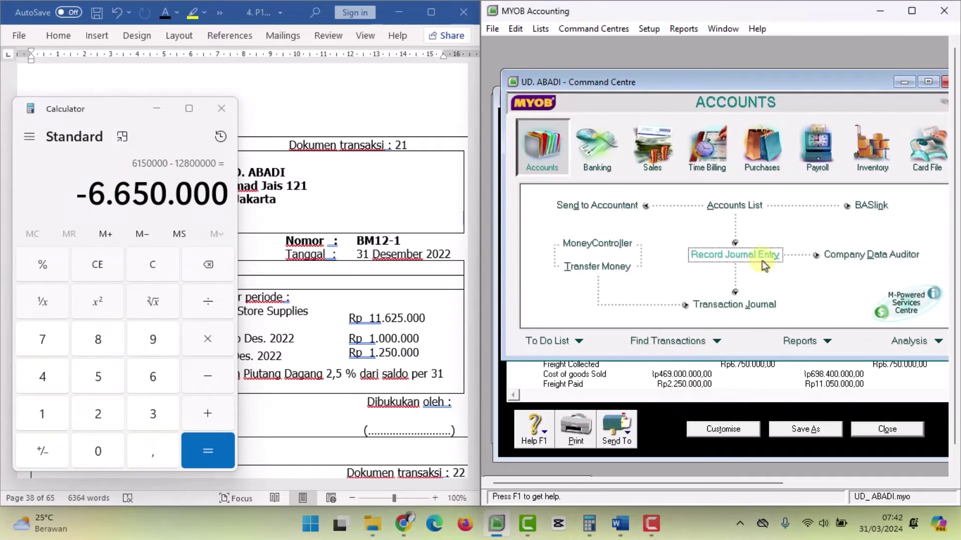
click(706, 256)
click(545, 296)
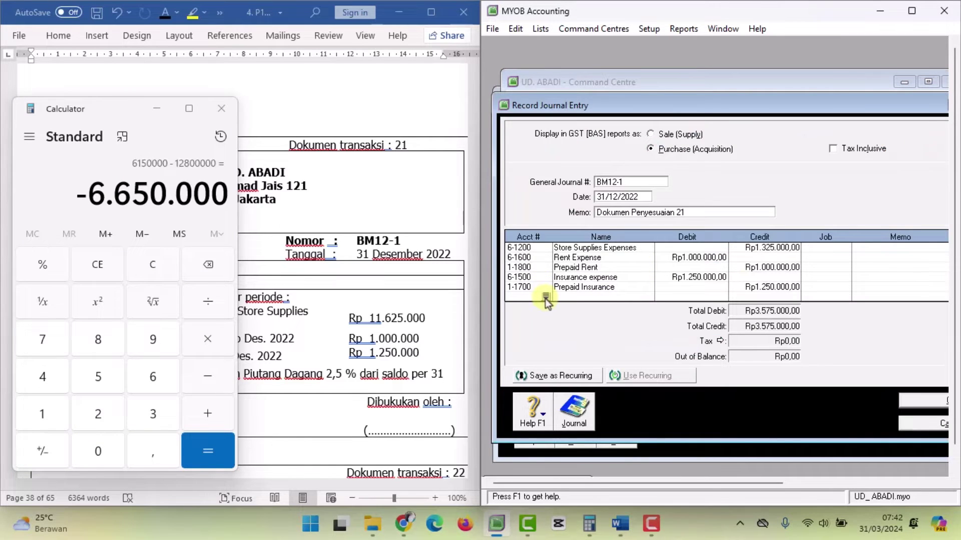
click(546, 299)
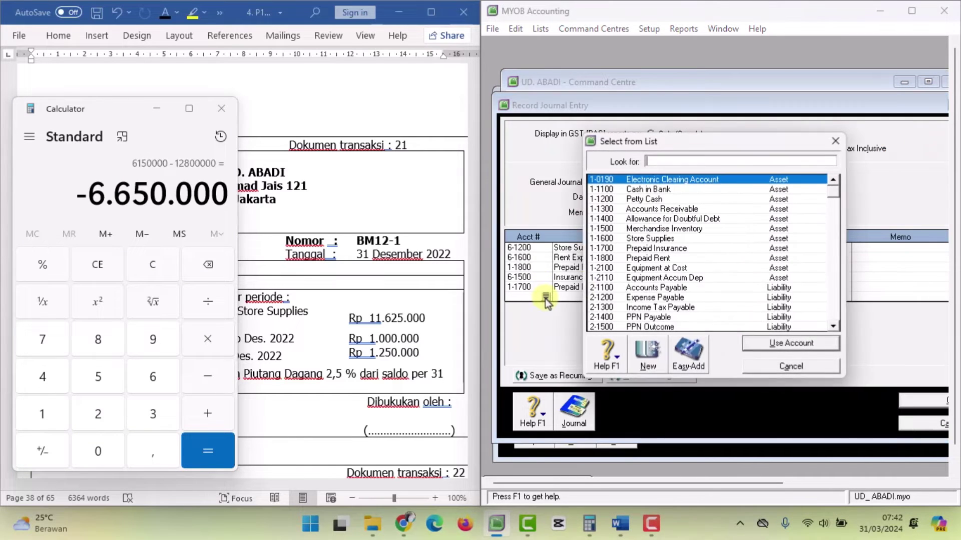
click(692, 220)
click(798, 345)
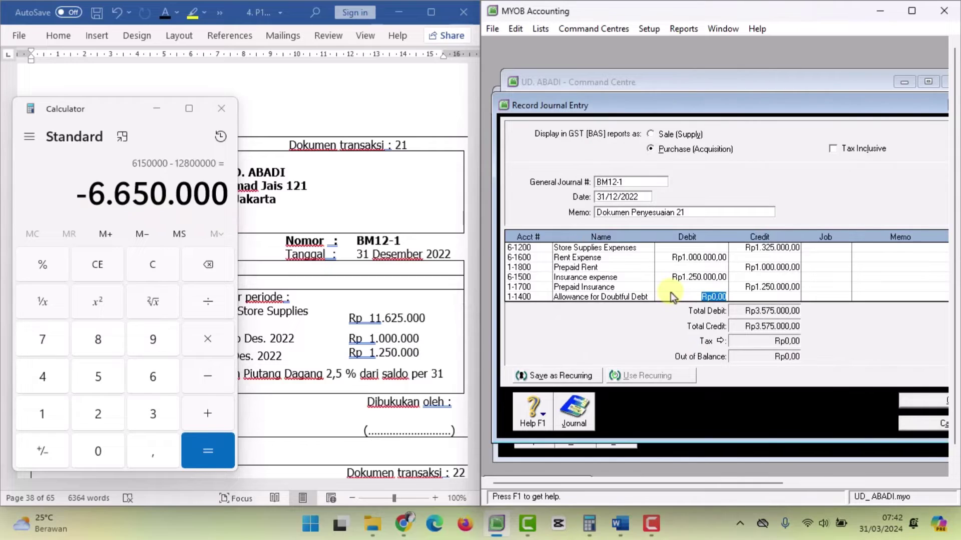
text(6650000)
key(Tab)
key(Tab)
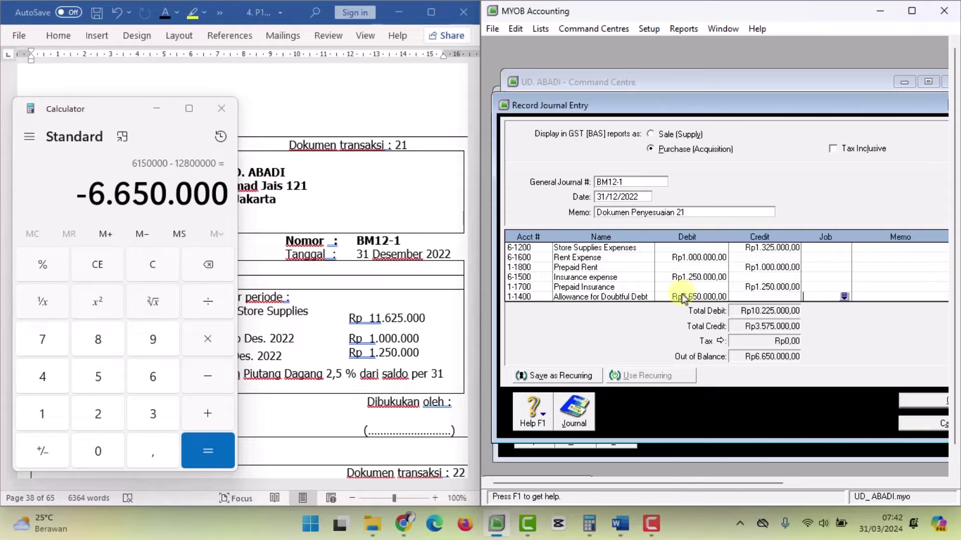
- Add account 6-1300 Bad Debts Expenses as the balancing line with a credit of 6650000
click(534, 296)
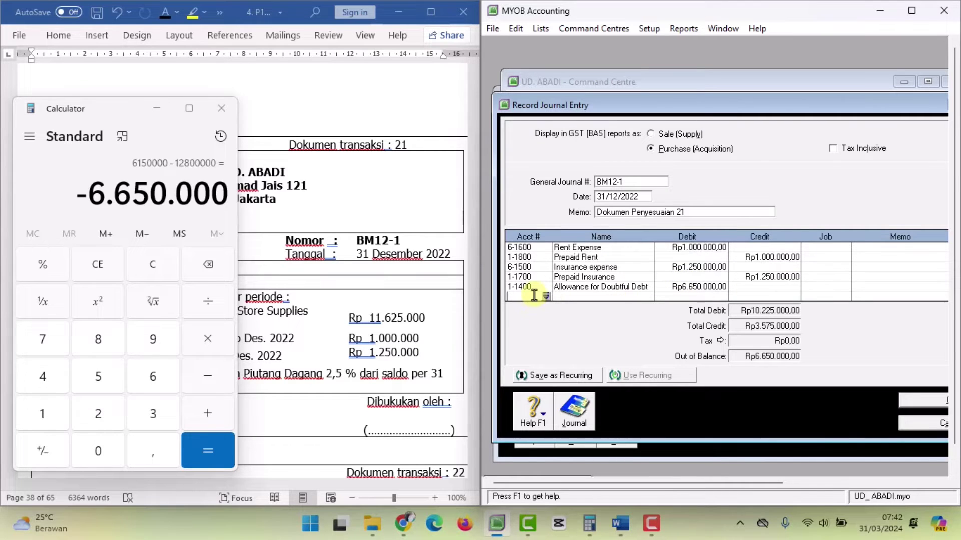
click(545, 298)
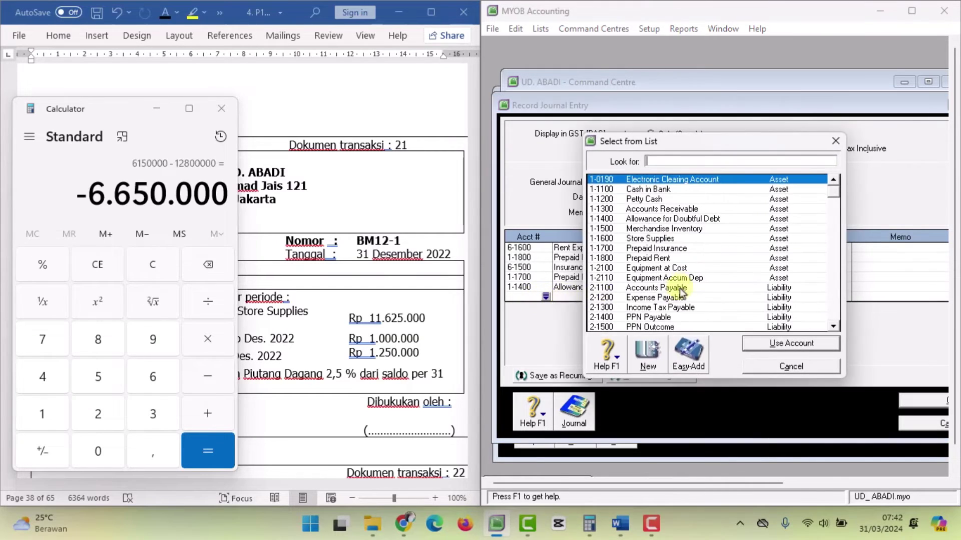
scroll(688, 283, down, 4)
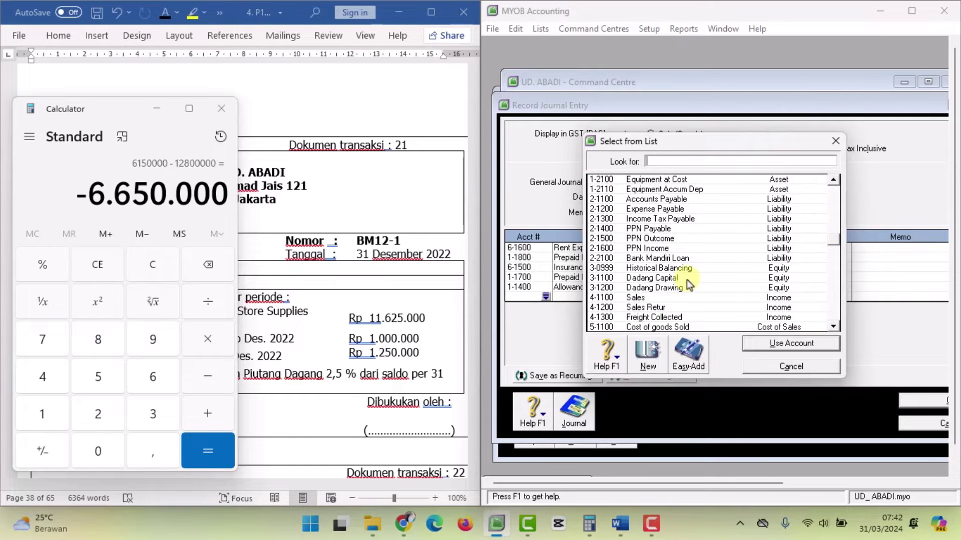
scroll(687, 281, down, 4)
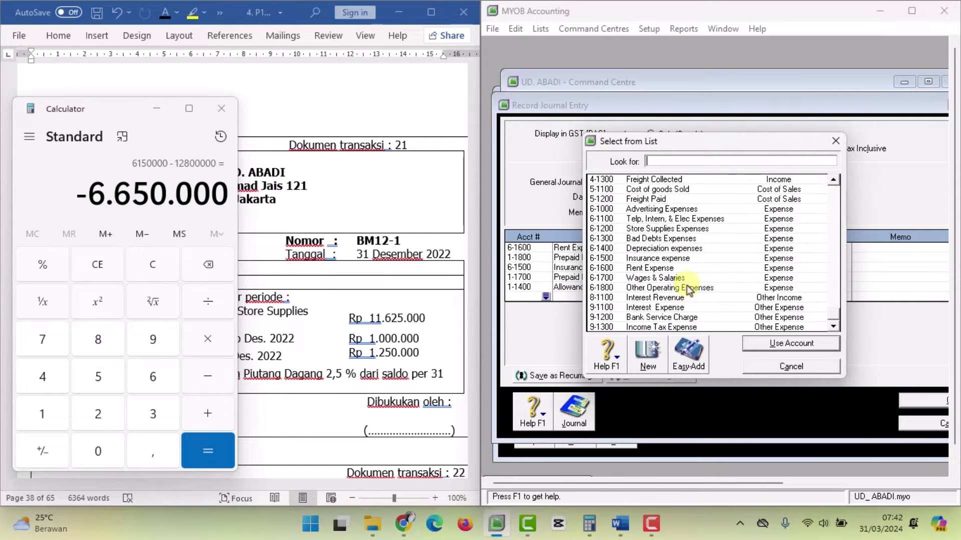
text(6-1300)
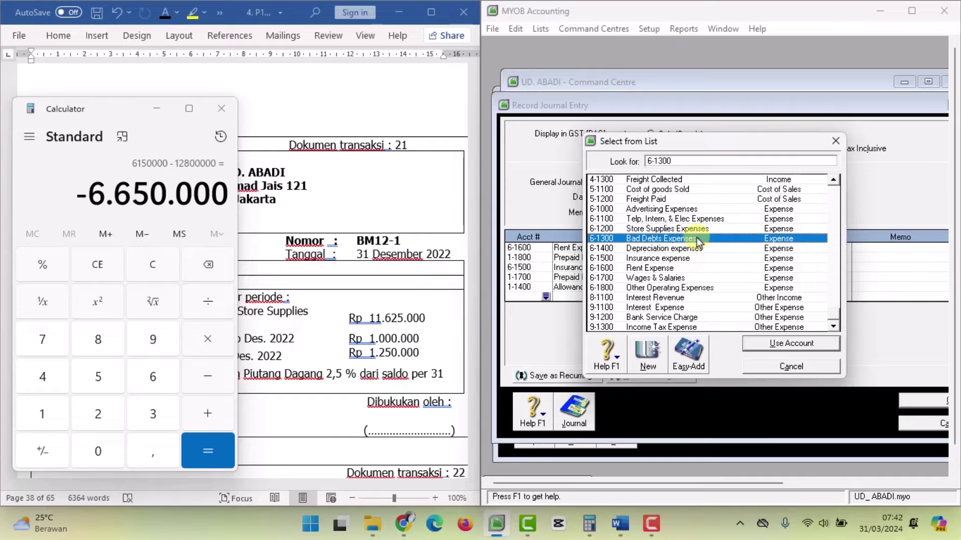
click(822, 341)
click(778, 299)
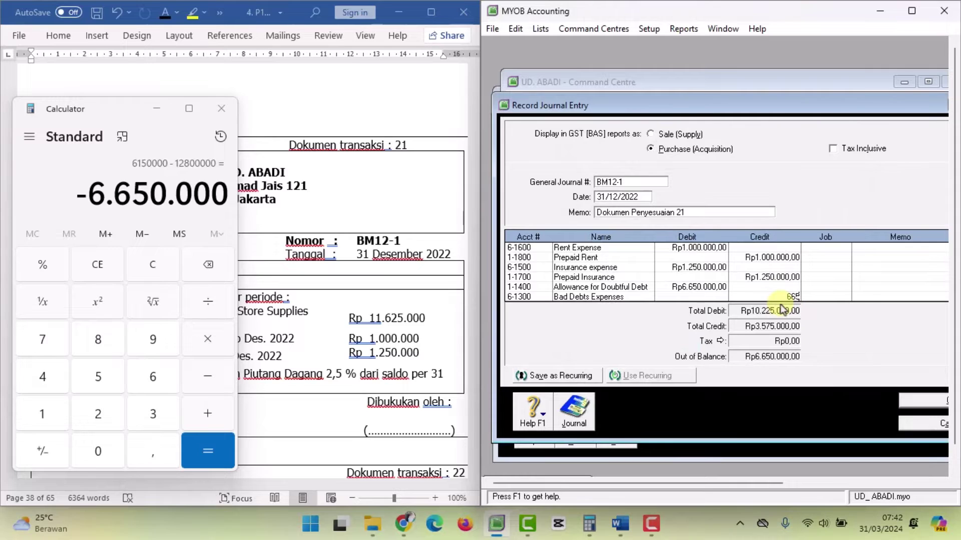
text(6650000)
key(Tab)
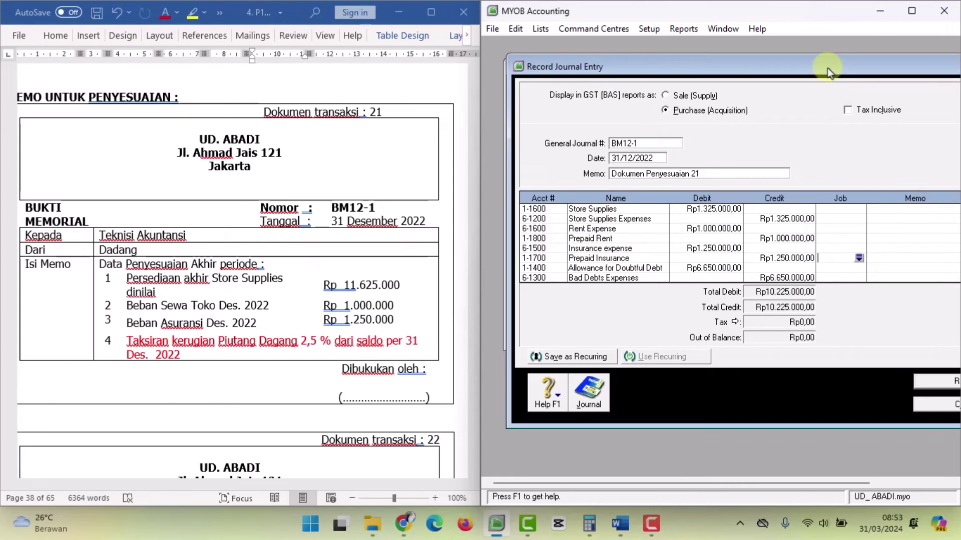
- Record the completed BM12-1 adjusting journal entry
drag(829, 72, 758, 65)
drag(725, 418, 724, 448)
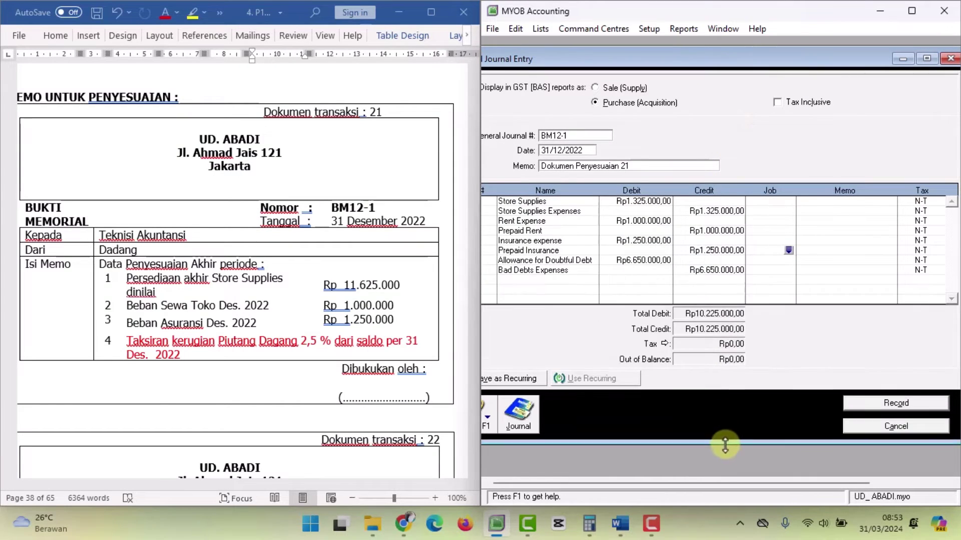
click(896, 404)
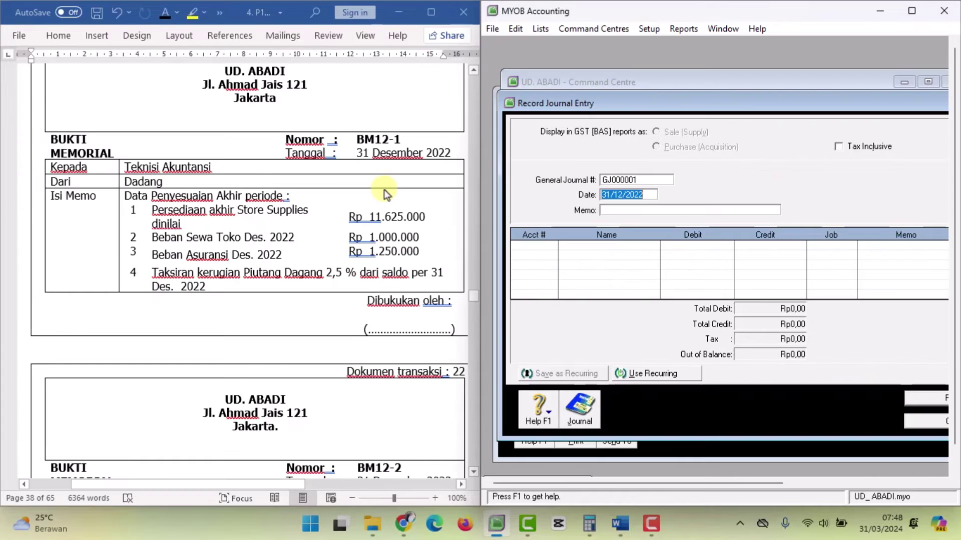
- Bring up memo BM12-2 in Word, then number the new MYOB journal entry BM12-2 with the memo "Data Penyesuaian Dokumen 22"
scroll(385, 192, down, 5)
scroll(385, 190, down, 2)
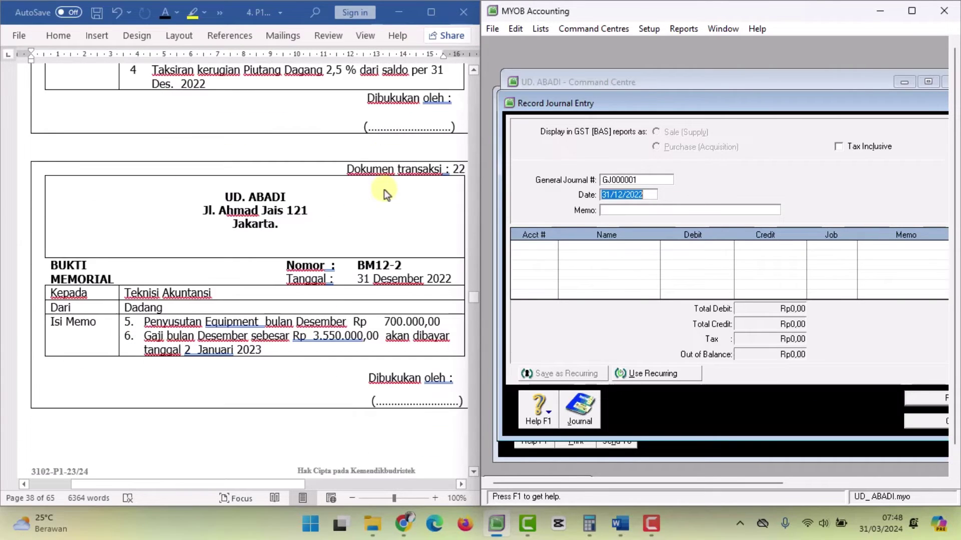
drag(302, 487, 315, 487)
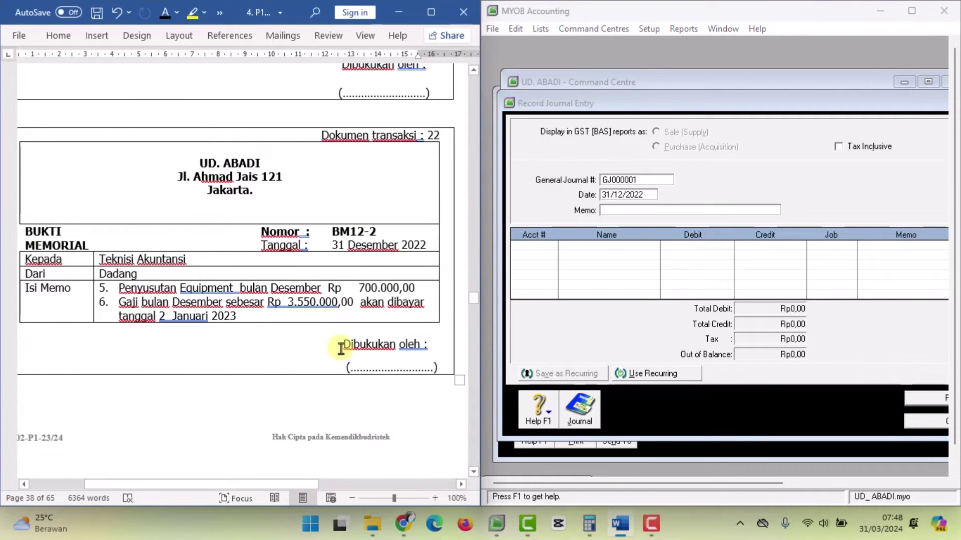
click(642, 179)
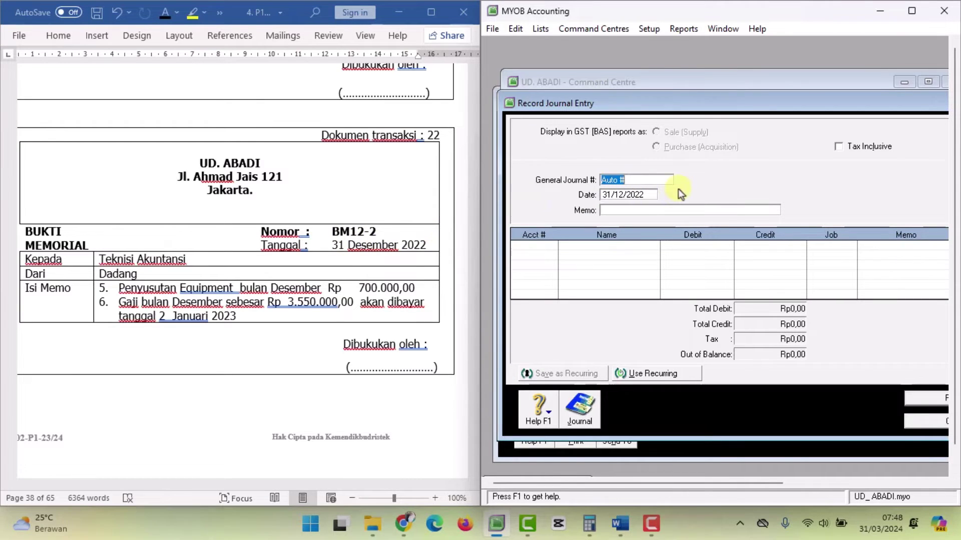
text(BM12-2)
click(642, 207)
text(Data Penyesuaian)
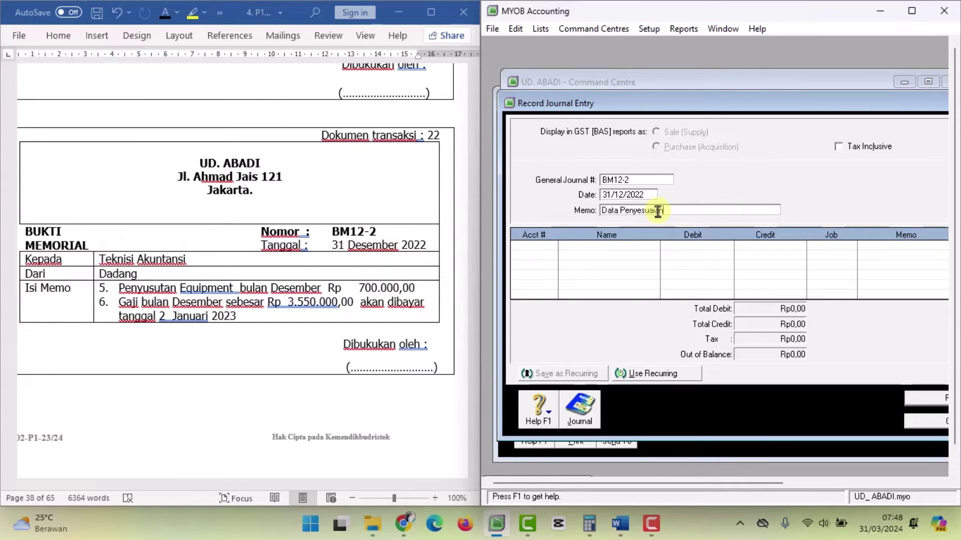
text( Dokumen 22)
- Add account 6-1400 Depreciation expenses as the first journal line with a debit of 700000
click(549, 249)
click(550, 247)
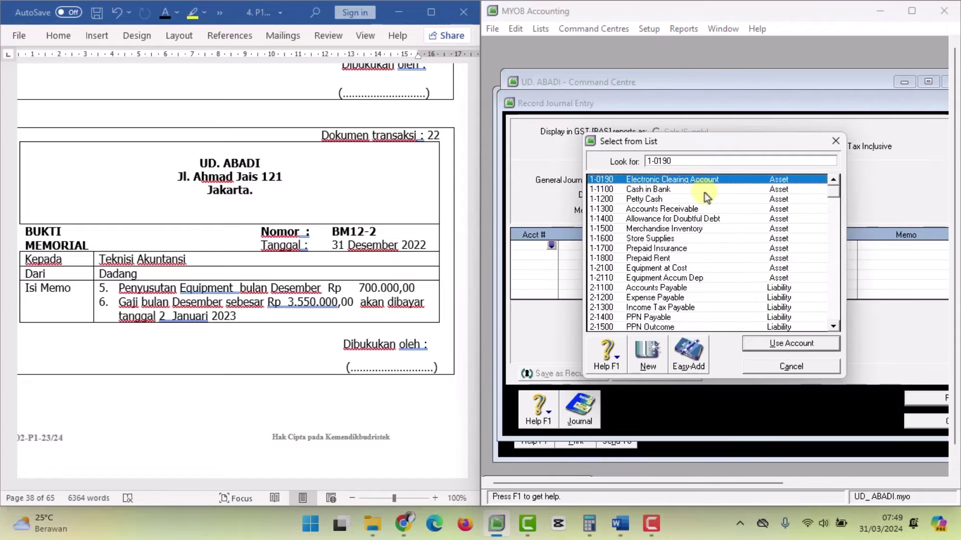
scroll(704, 193, down, 6)
scroll(704, 192, down, 3)
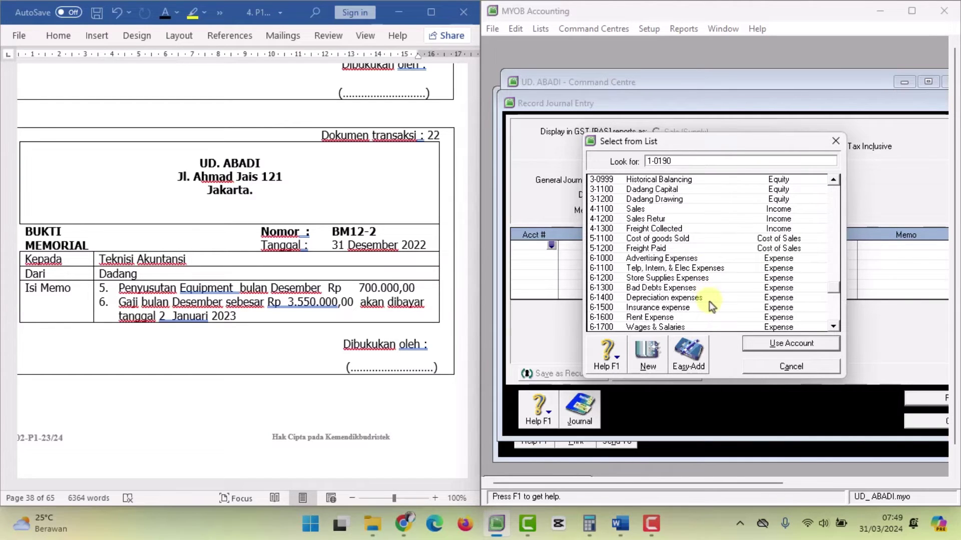
click(710, 299)
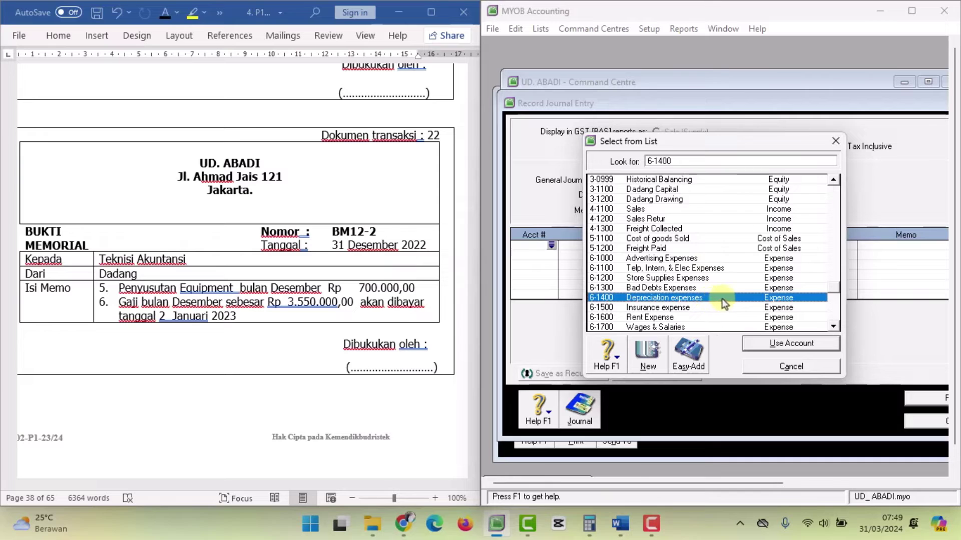
click(821, 342)
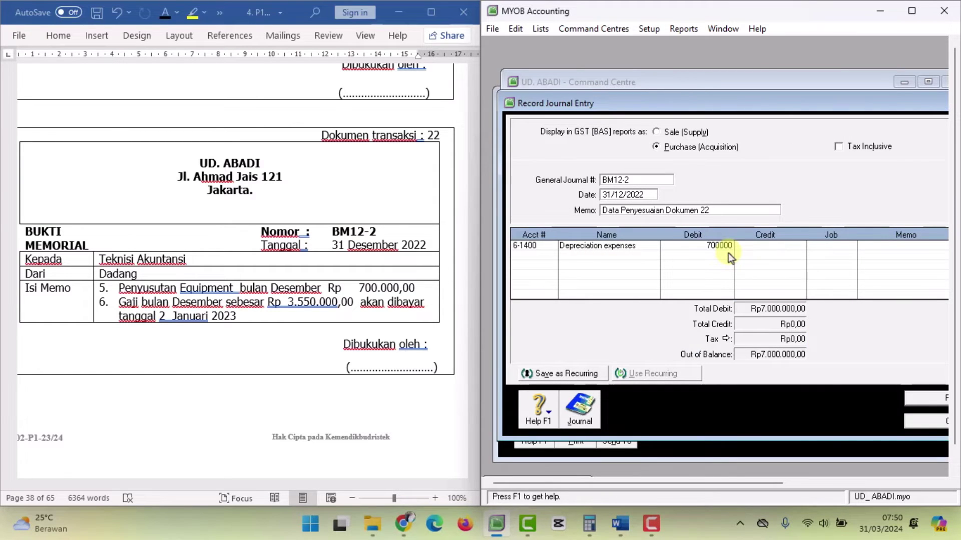
- Add account 1-2110 Equipment Accum Dep as the balancing line with a credit of 700.000
click(545, 258)
click(551, 257)
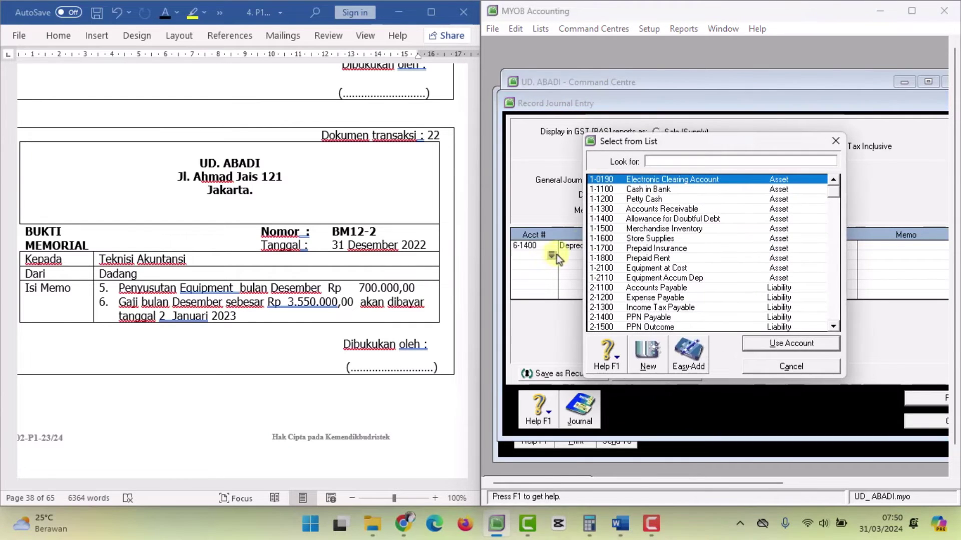
scroll(680, 210, down, 1)
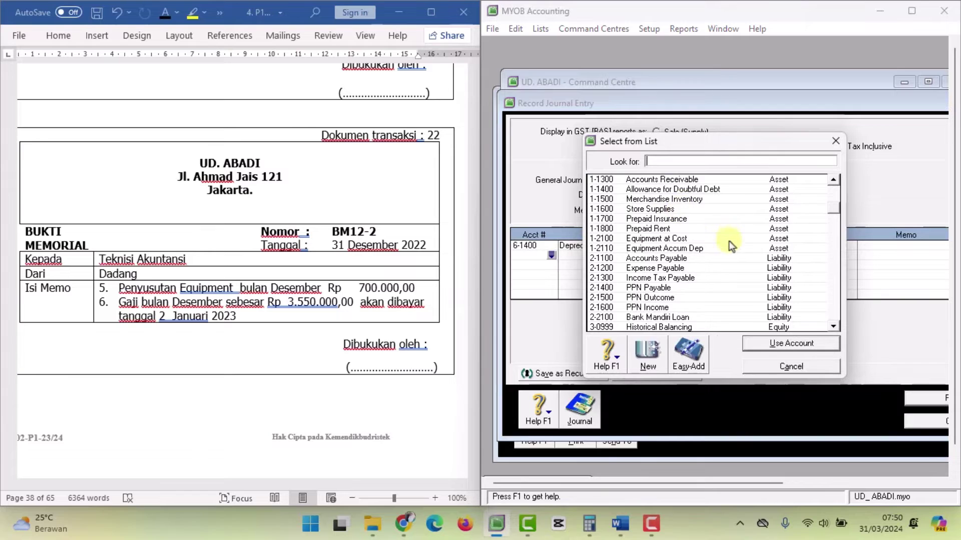
click(696, 249)
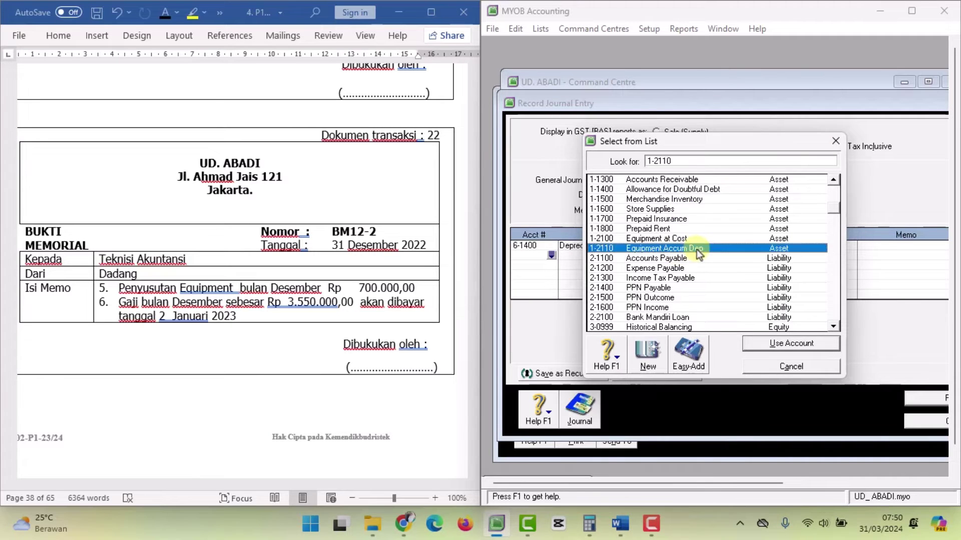
click(809, 346)
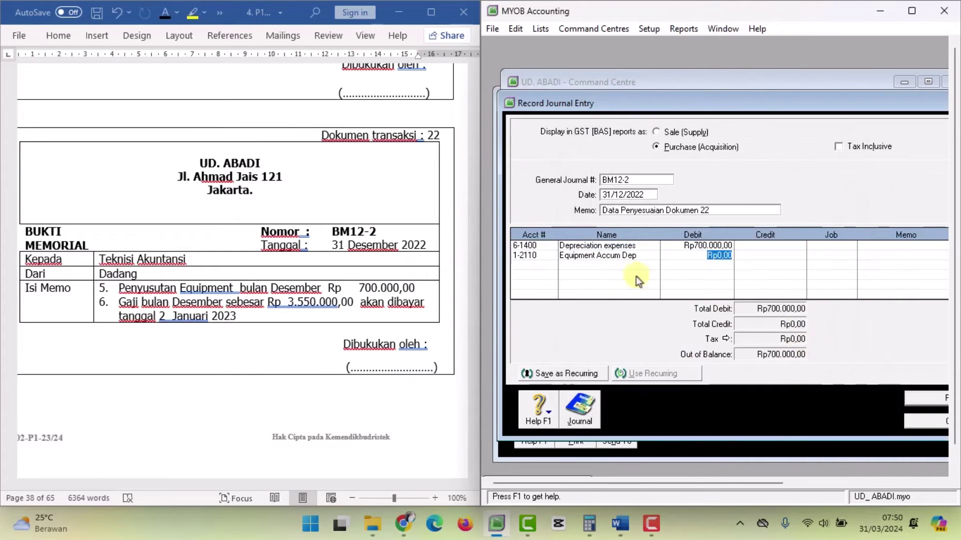
click(767, 258)
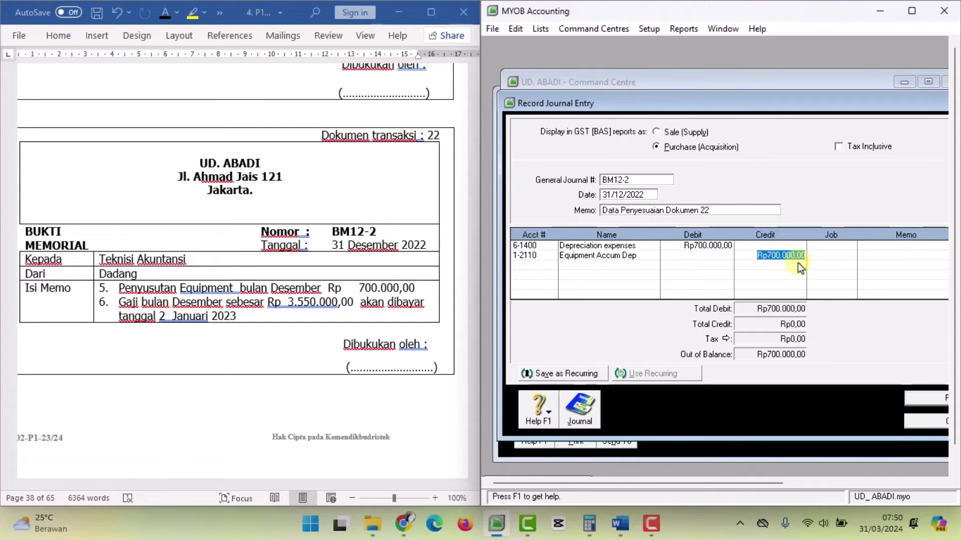
text(7)
key(Tab)
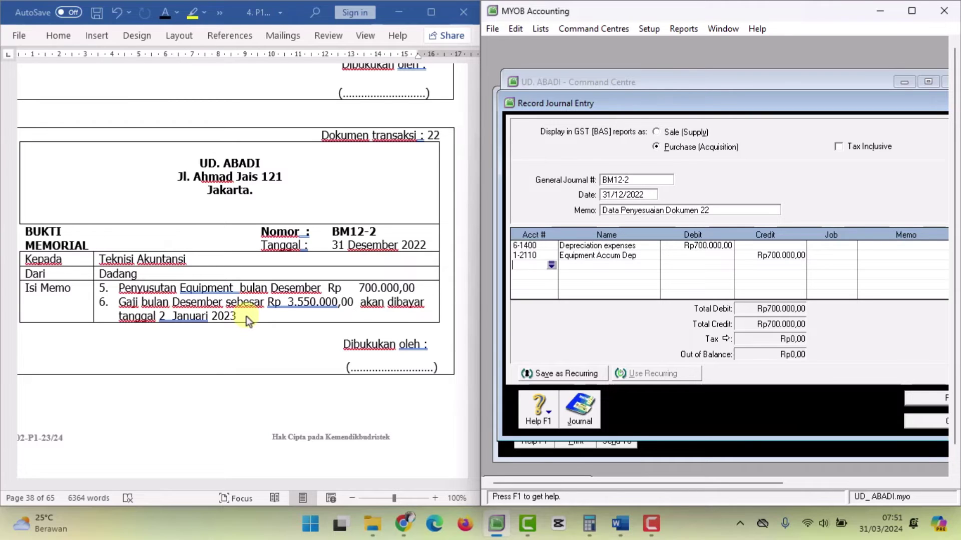
- Add account 6-1700 Wages & Salaries to the journal entry with a debit of 3550000
click(552, 266)
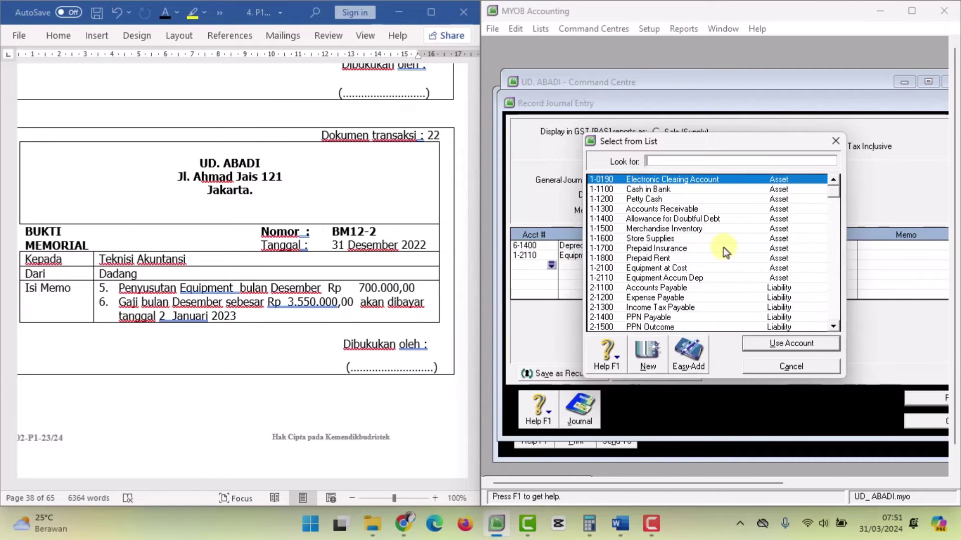
scroll(722, 248, down, 4)
scroll(722, 247, down, 3)
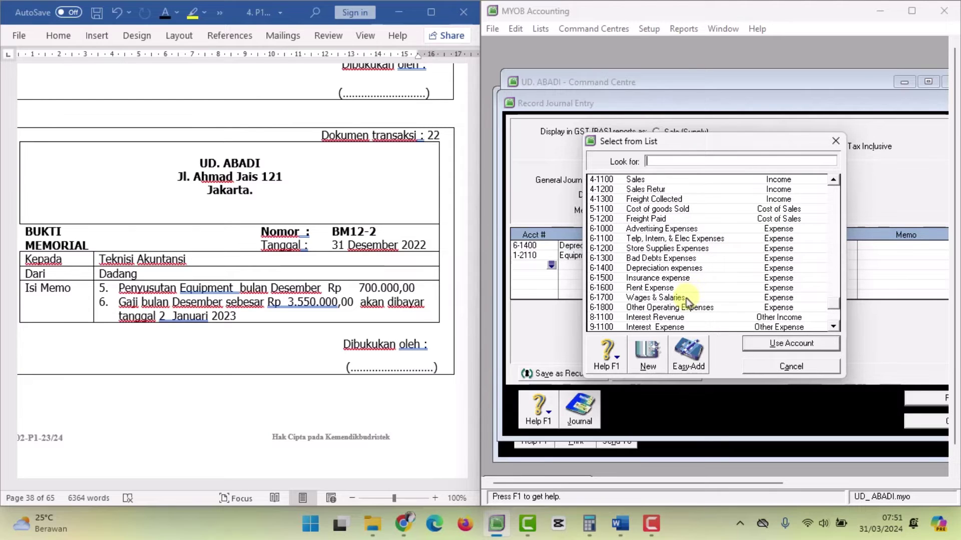
click(693, 298)
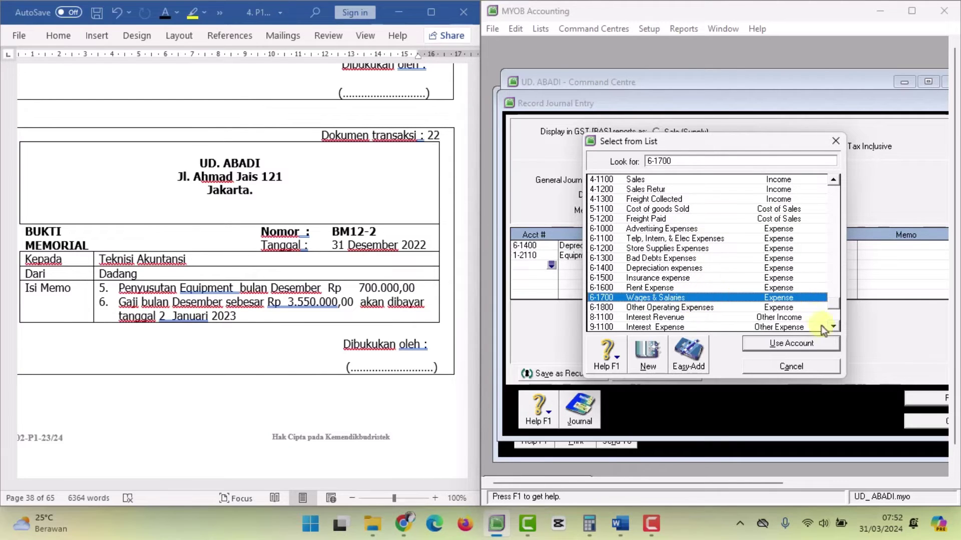
click(819, 343)
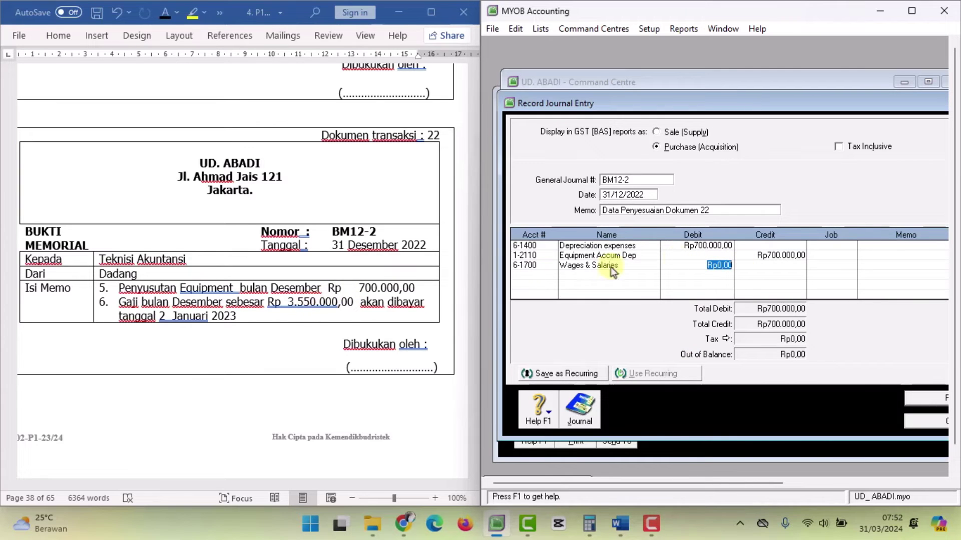
text(3550000)
key(Tab)
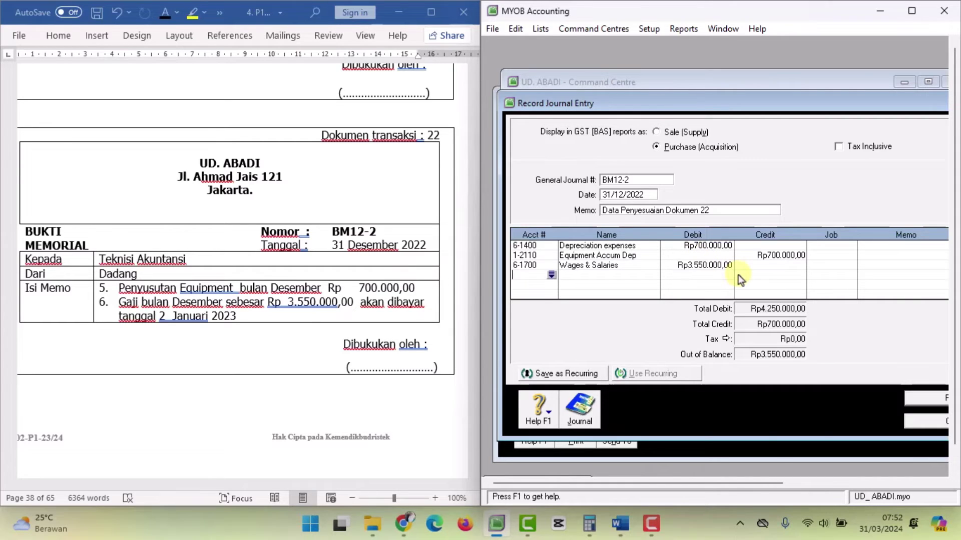
- Add account 2-1200 Expense Payable as the balancing line with a credit of 3.550.000
click(551, 276)
scroll(662, 220, down, 1)
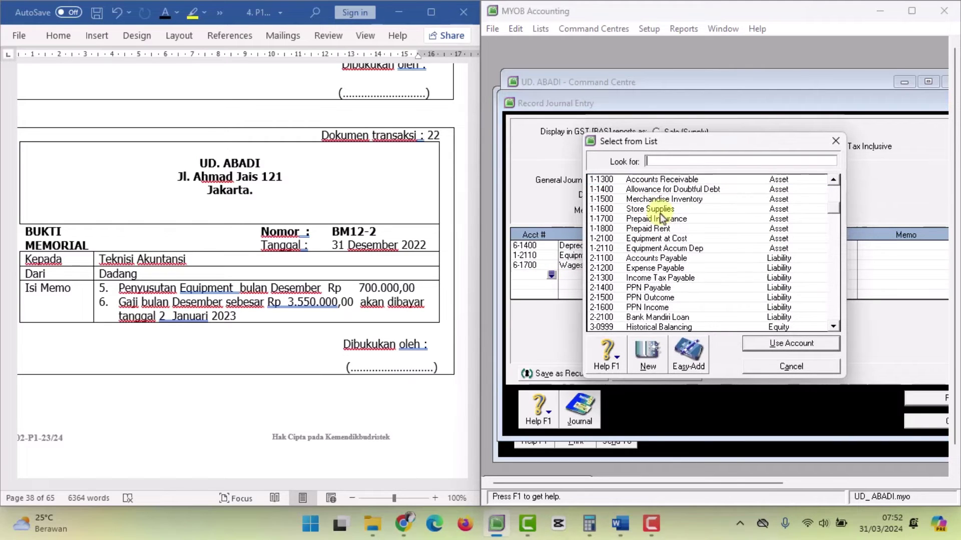
scroll(662, 220, down, 1)
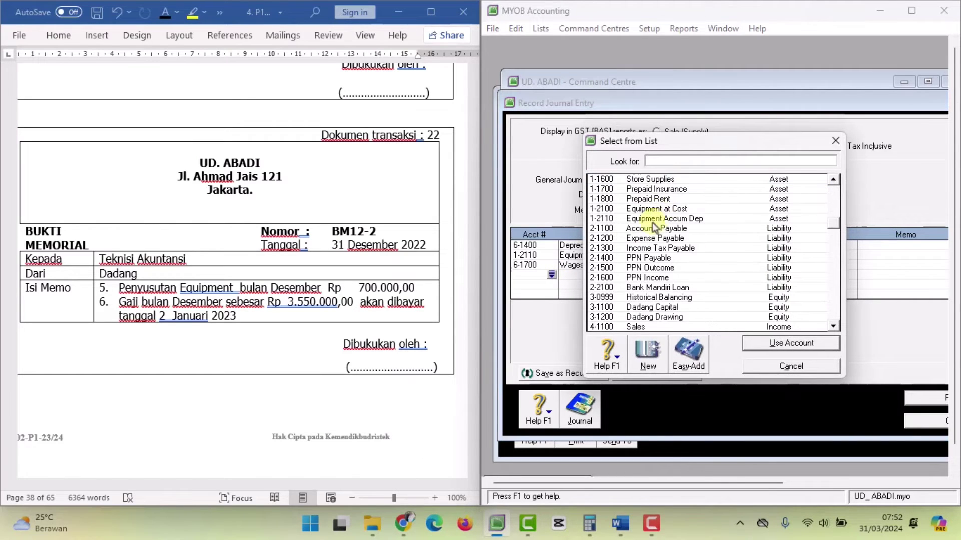
click(694, 239)
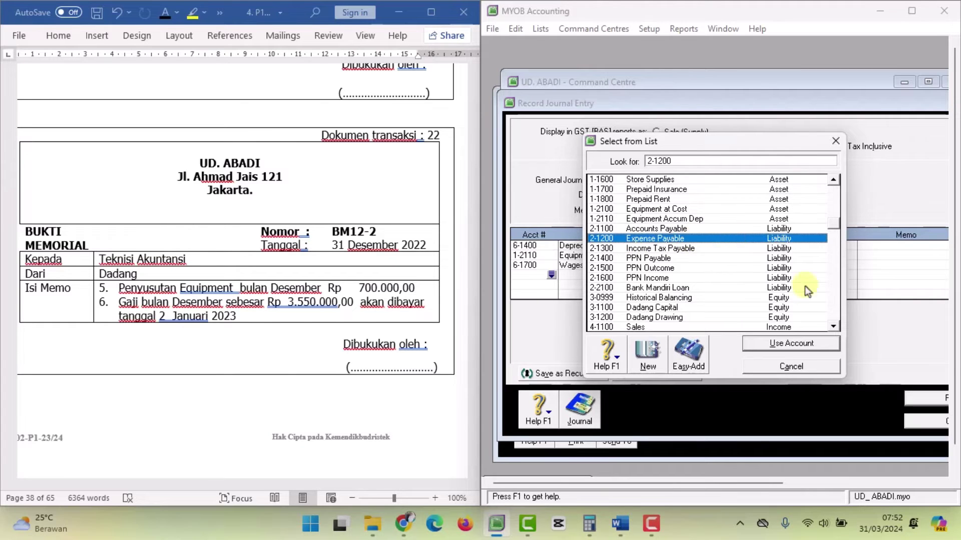
click(810, 344)
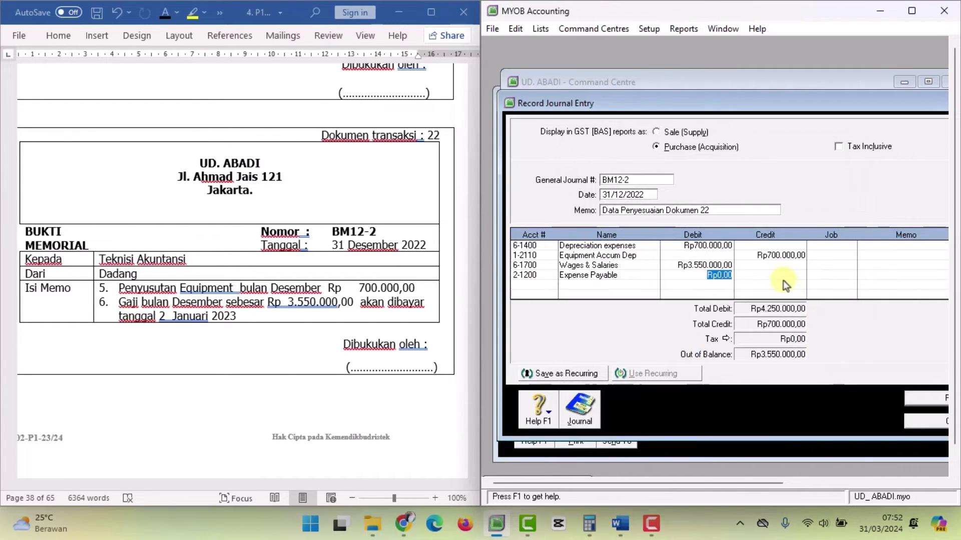
click(782, 276)
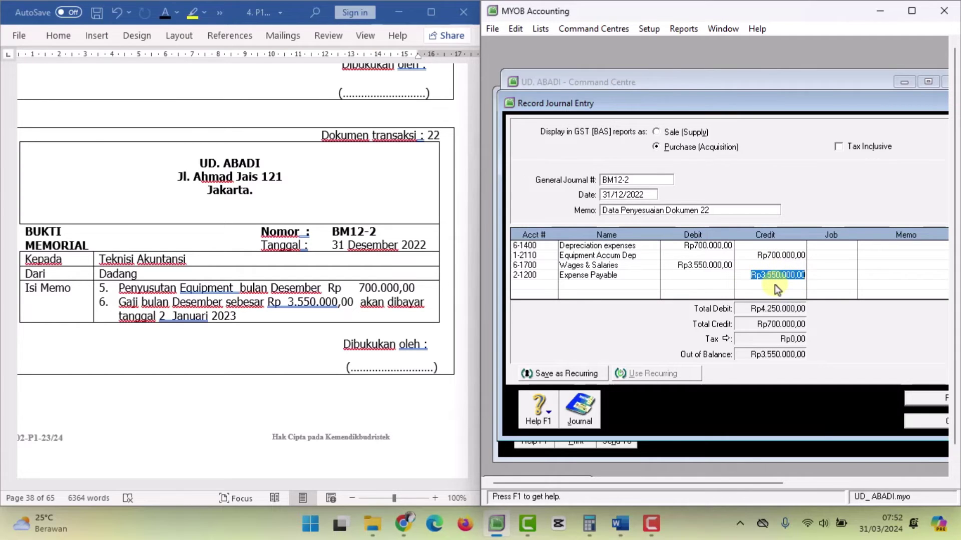
key(Return)
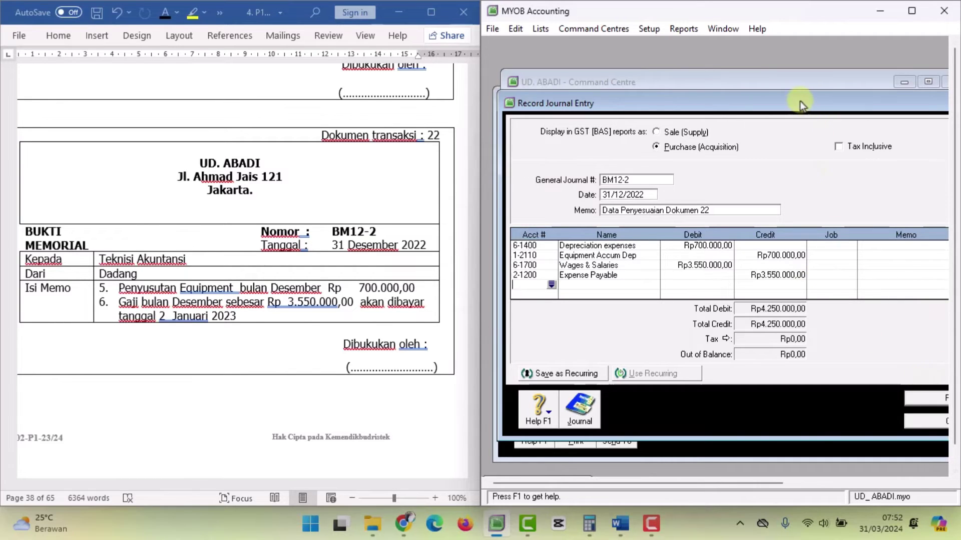
- Record the completed BM12-2 adjusting journal entry
drag(801, 105, 749, 103)
click(906, 398)
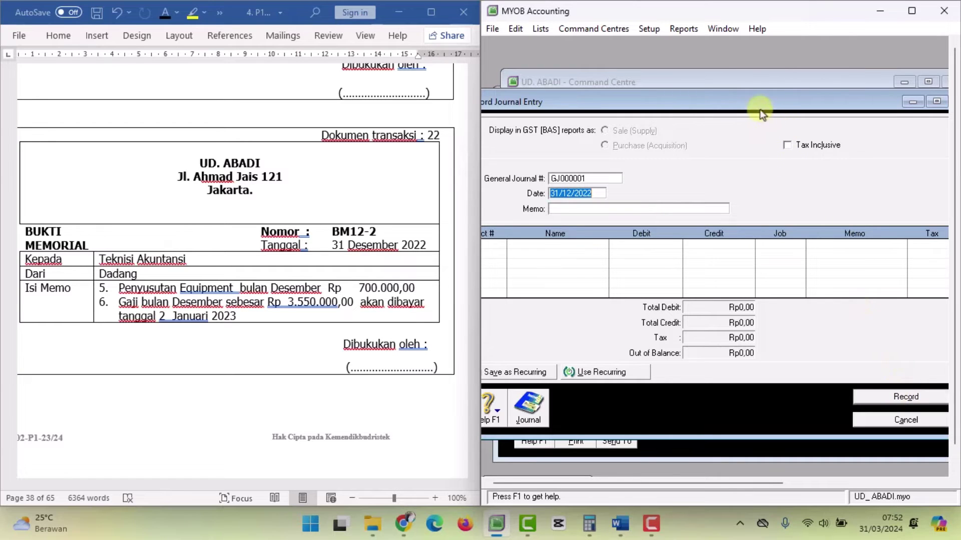
drag(741, 99, 780, 99)
- Locate memo BM12-3 in the Word document and head the new MYOB journal entry with number BM12-3 and memo "Data Penyesuaian Dokumen 23"
click(163, 364)
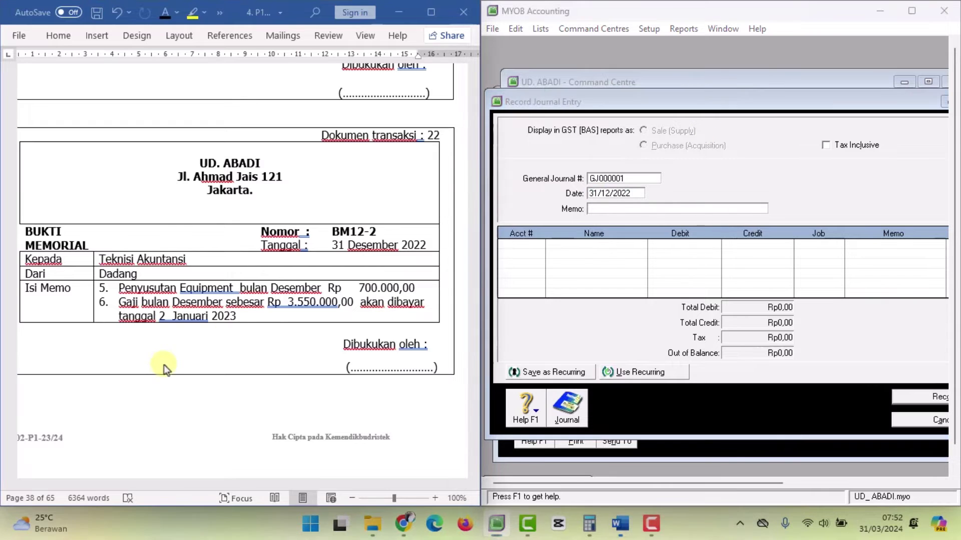
scroll(176, 351, down, 1)
scroll(176, 351, down, 7)
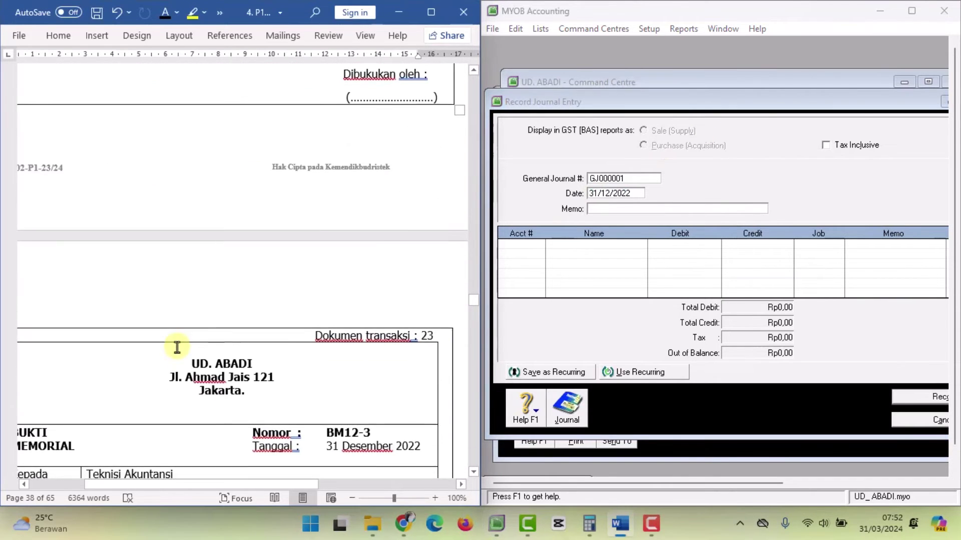
scroll(177, 347, down, 3)
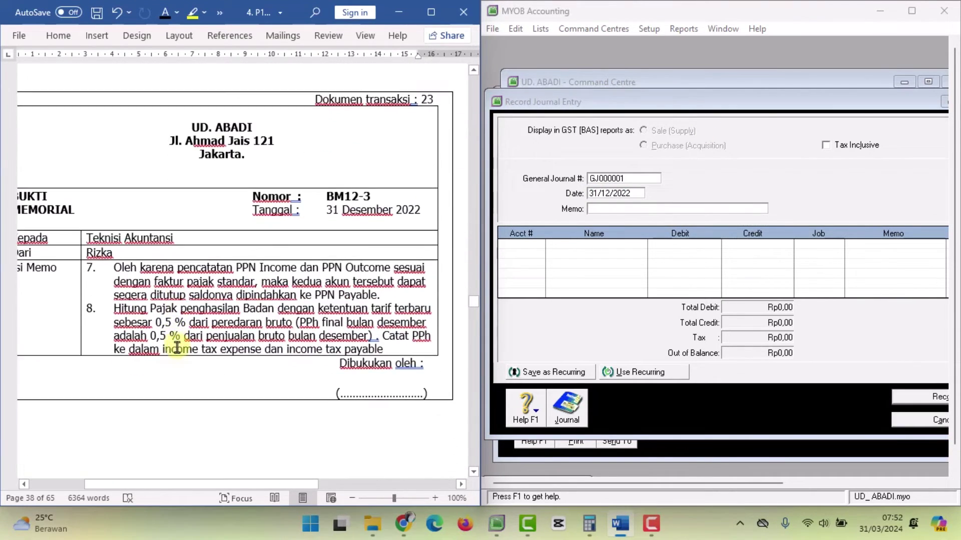
scroll(177, 348, up, 1)
click(628, 178)
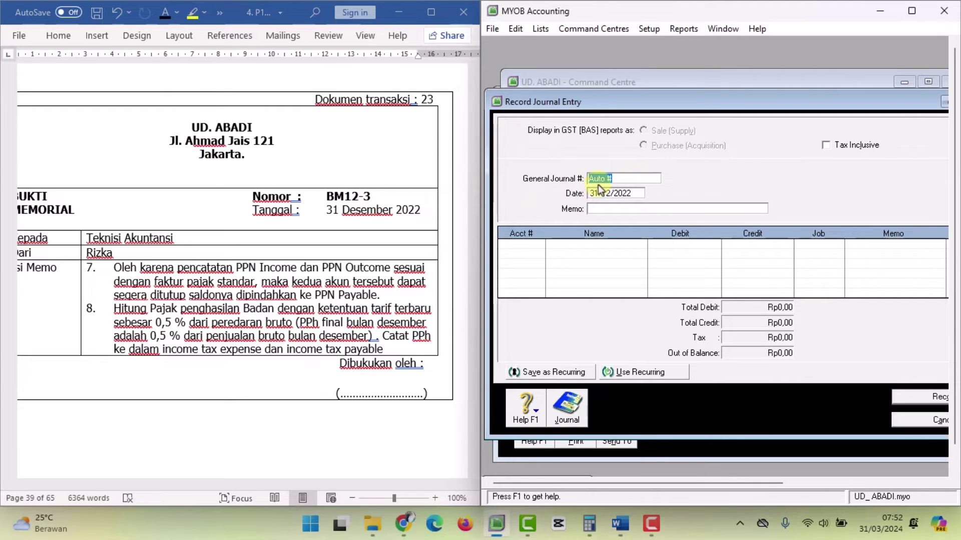
key(BackSpace)
text(BM)
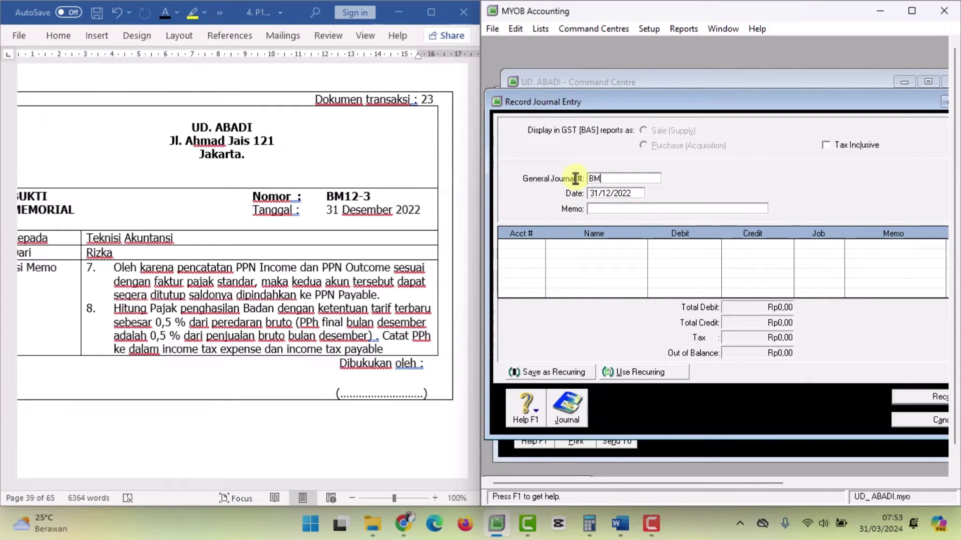
text(12-3)
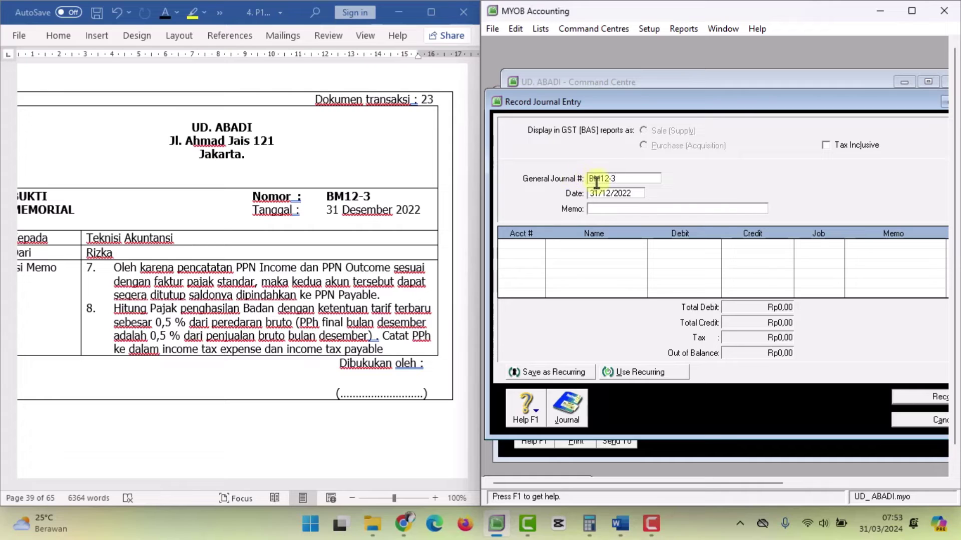
click(608, 208)
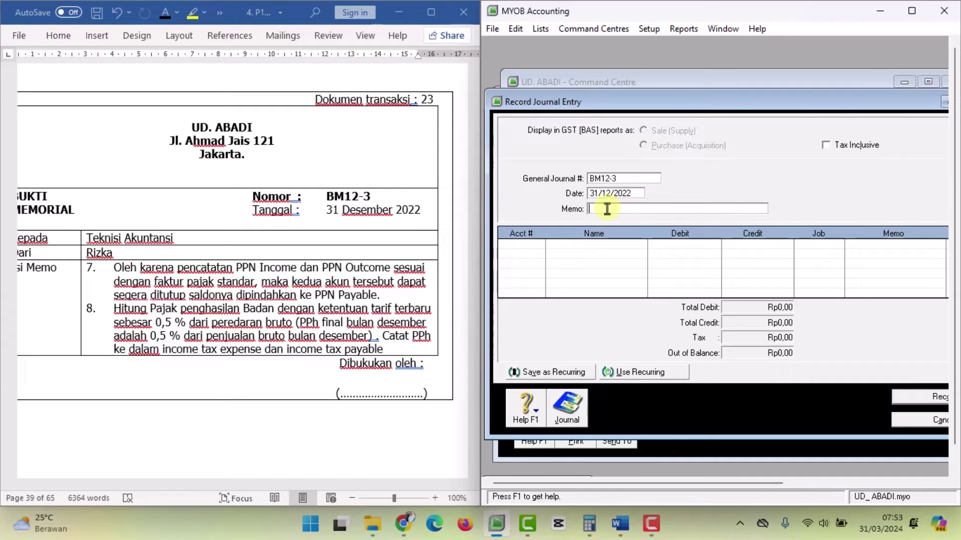
text(Data Penyesuaian Dokumen 23)
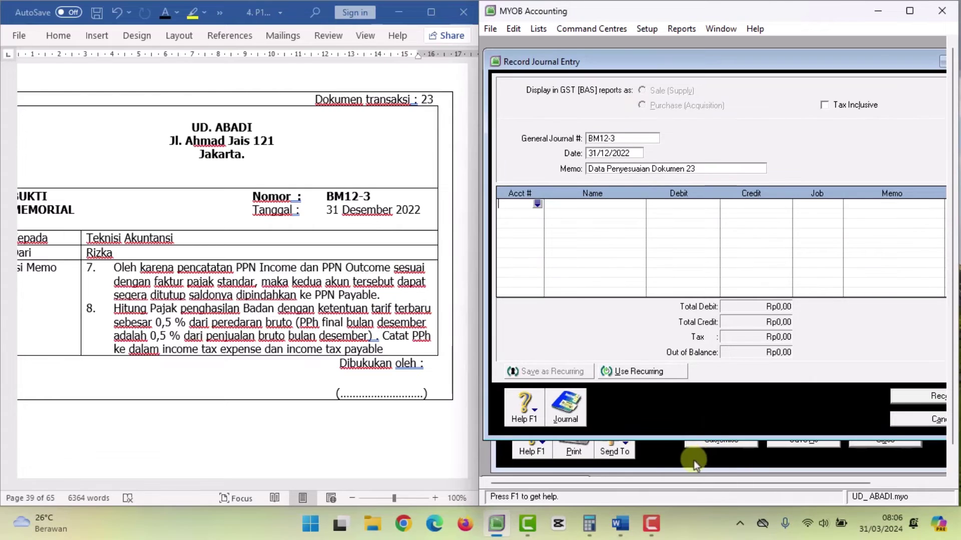
- Add account 2-1500 PPN Outcome to the journal entry with a debit of 81610000, using its balance in the trial balance
click(665, 455)
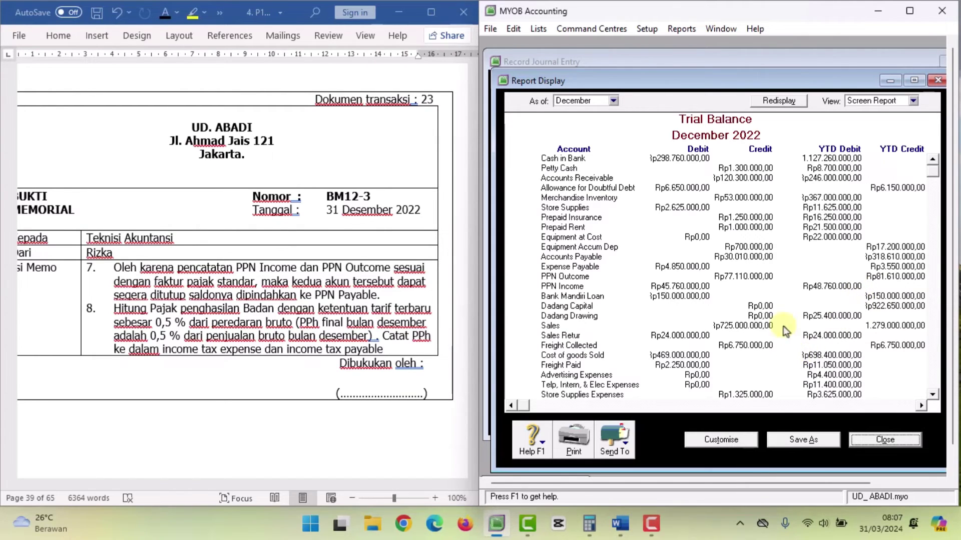
click(676, 61)
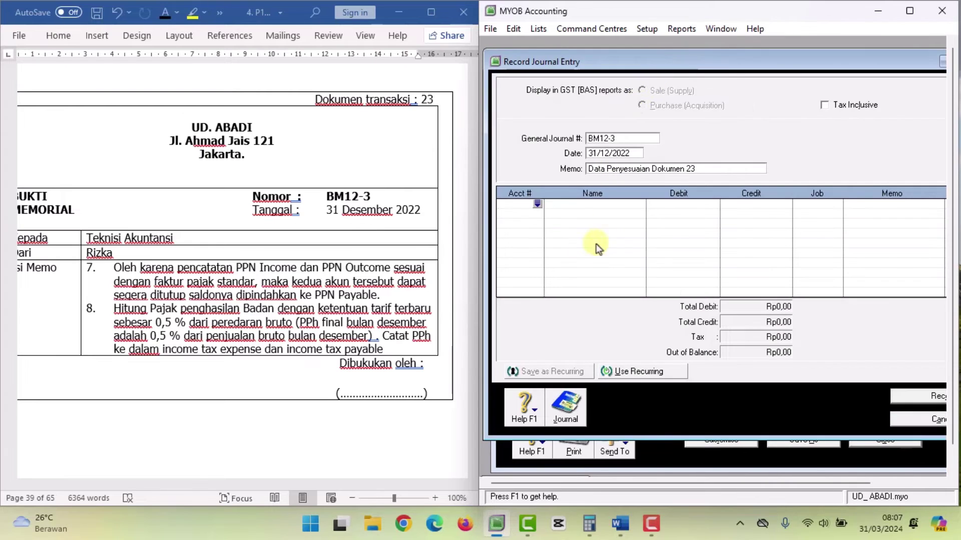
click(536, 205)
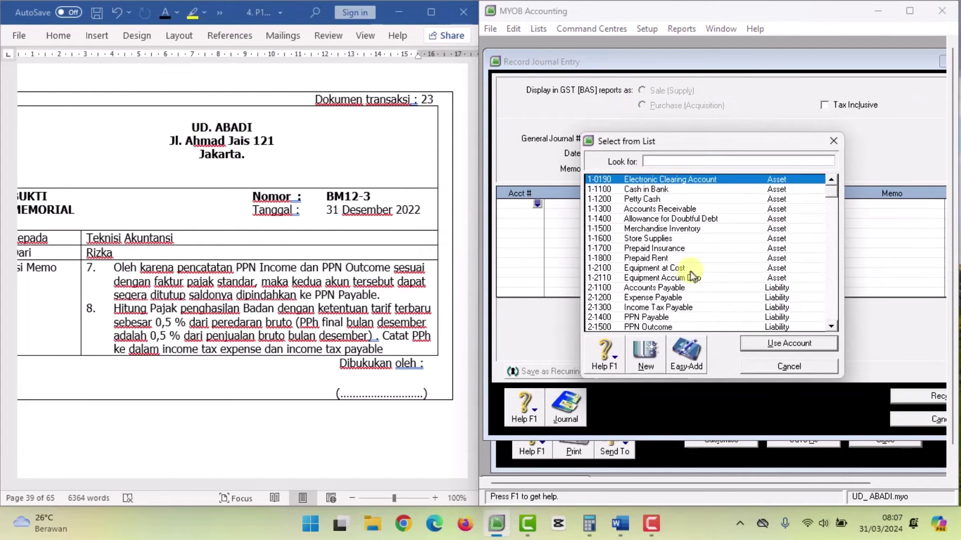
scroll(681, 320, down, 1)
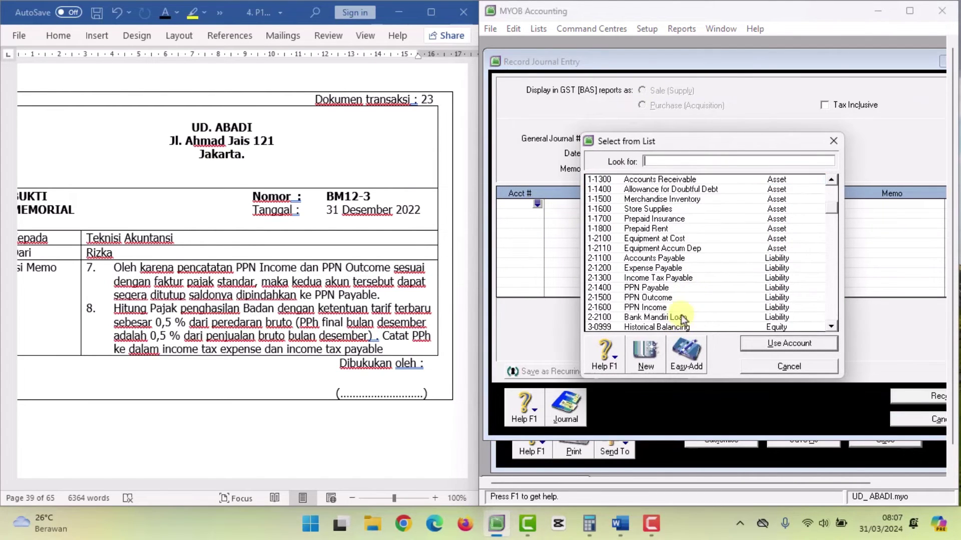
click(672, 298)
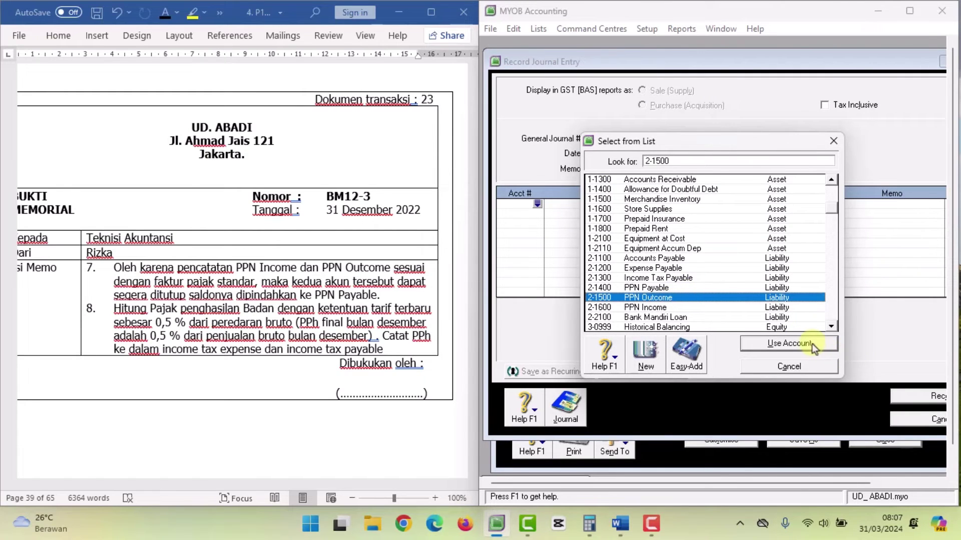
click(810, 344)
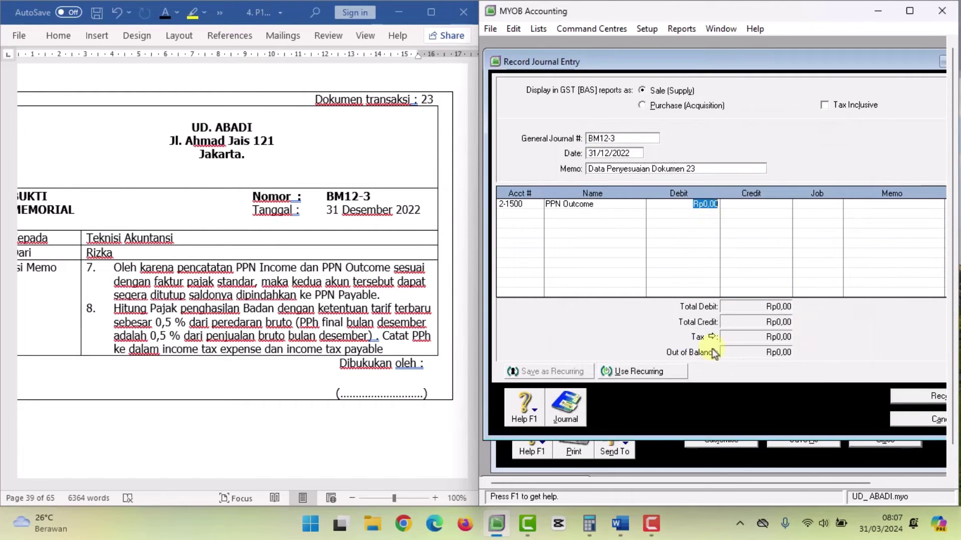
click(671, 455)
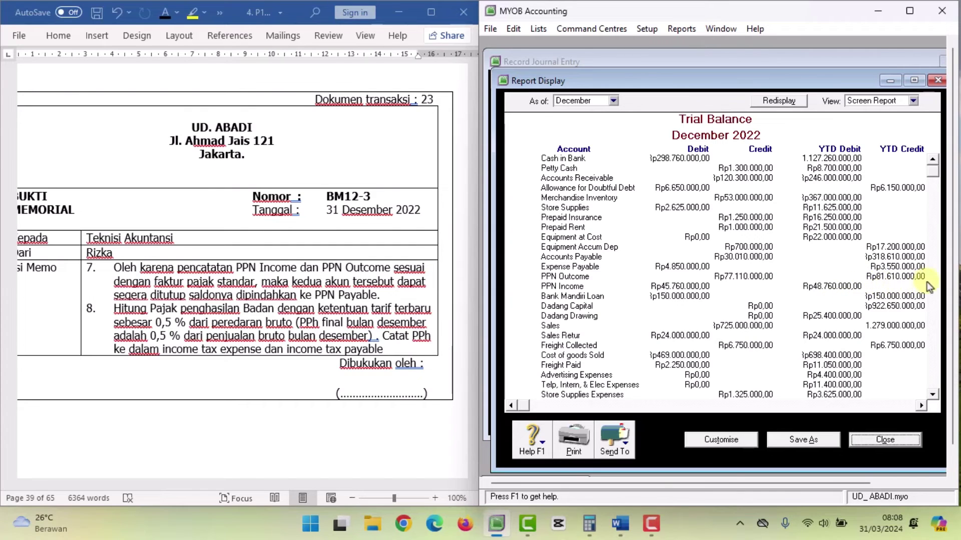
click(801, 61)
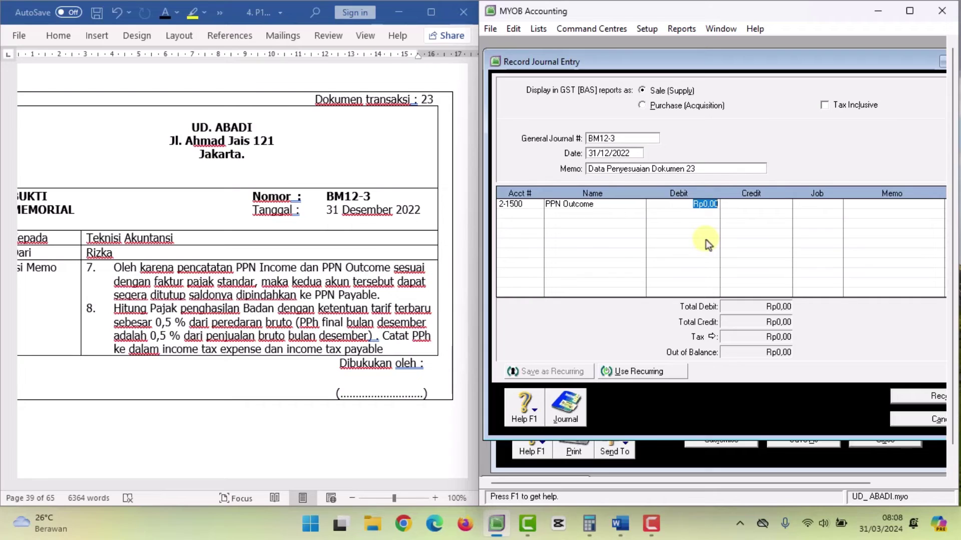
text(81610000)
key(Return)
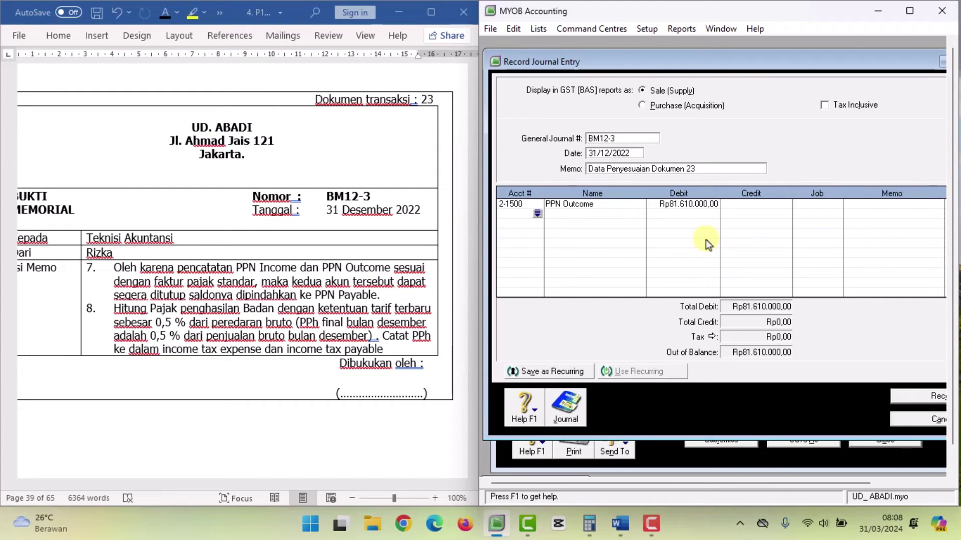
- Add account 2-1600 PPN Income with a credit of 48760000, using its balance in the trial balance
click(538, 214)
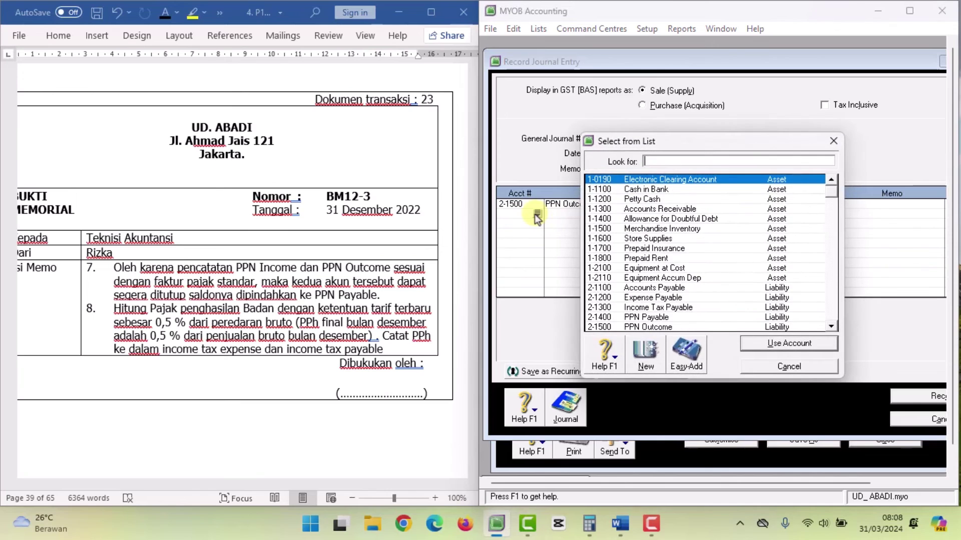
scroll(689, 258, down, 1)
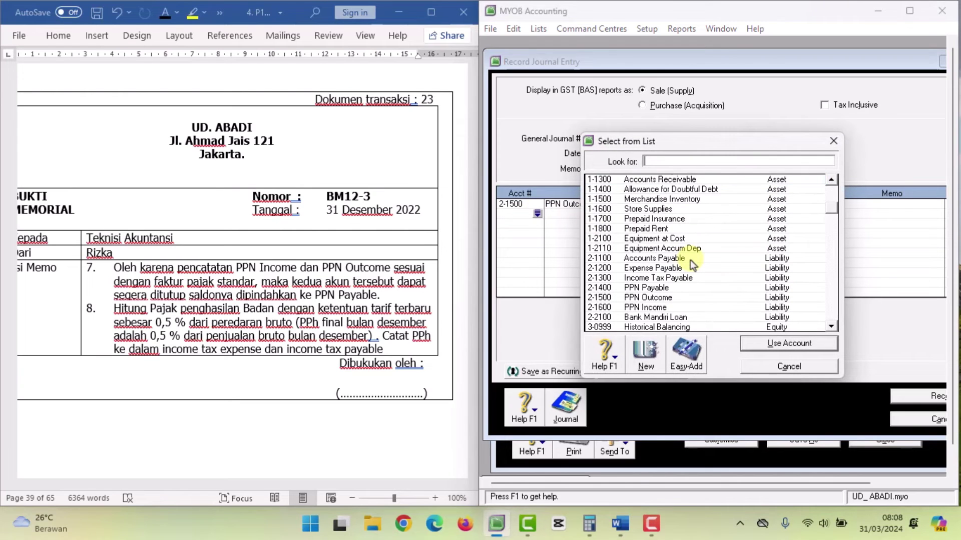
click(670, 307)
click(811, 346)
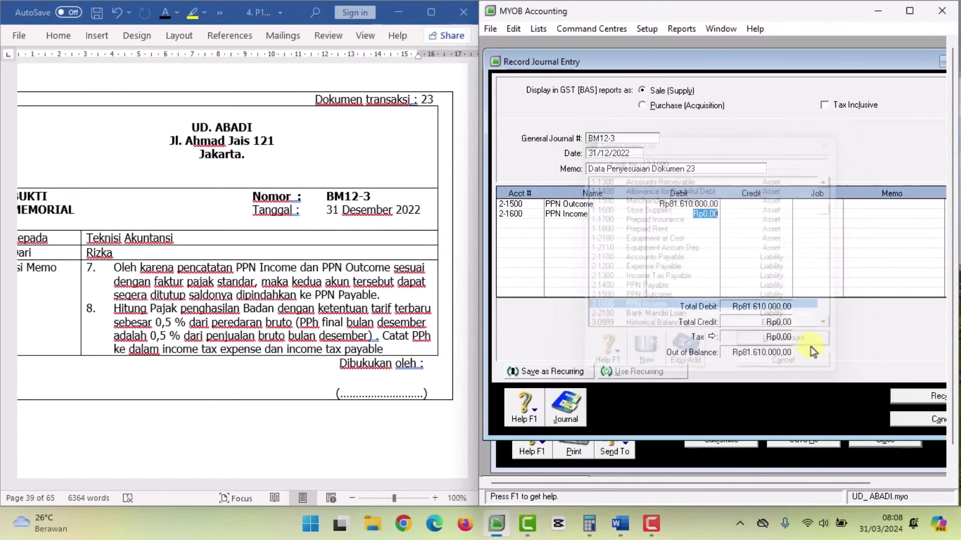
click(761, 216)
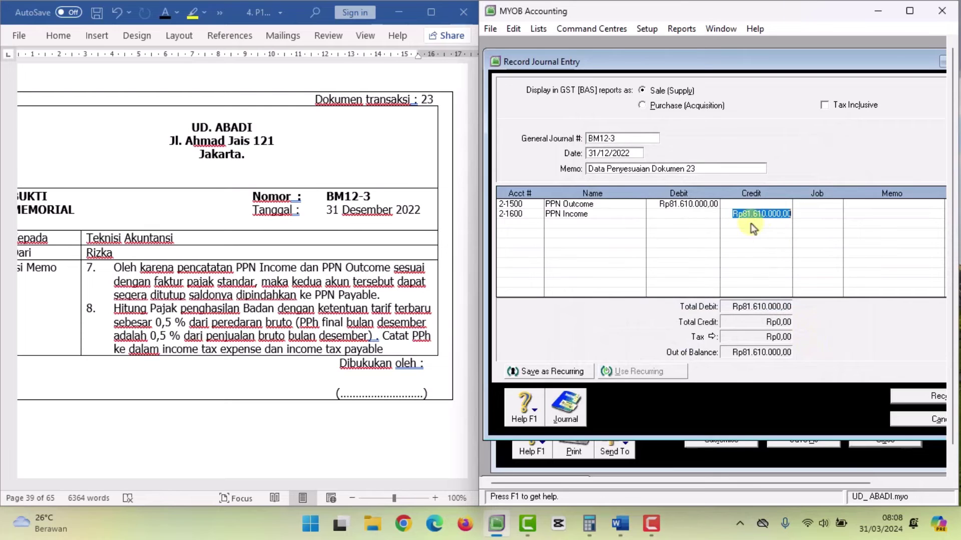
click(740, 463)
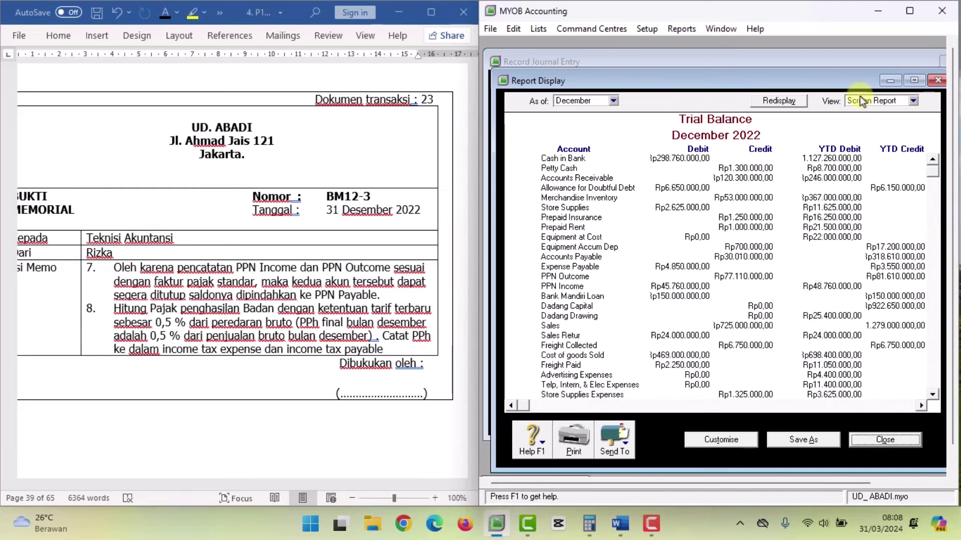
click(804, 59)
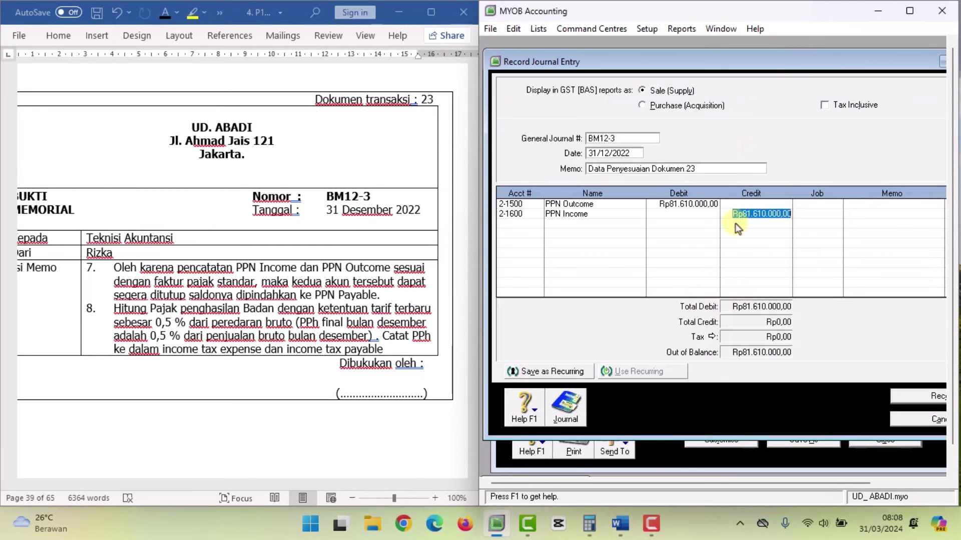
key(BackSpace)
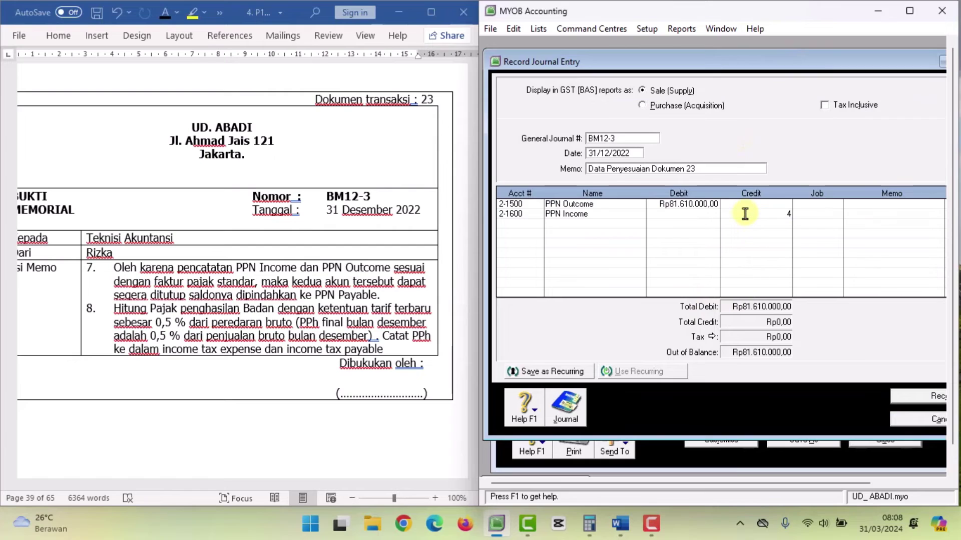
text(4876)
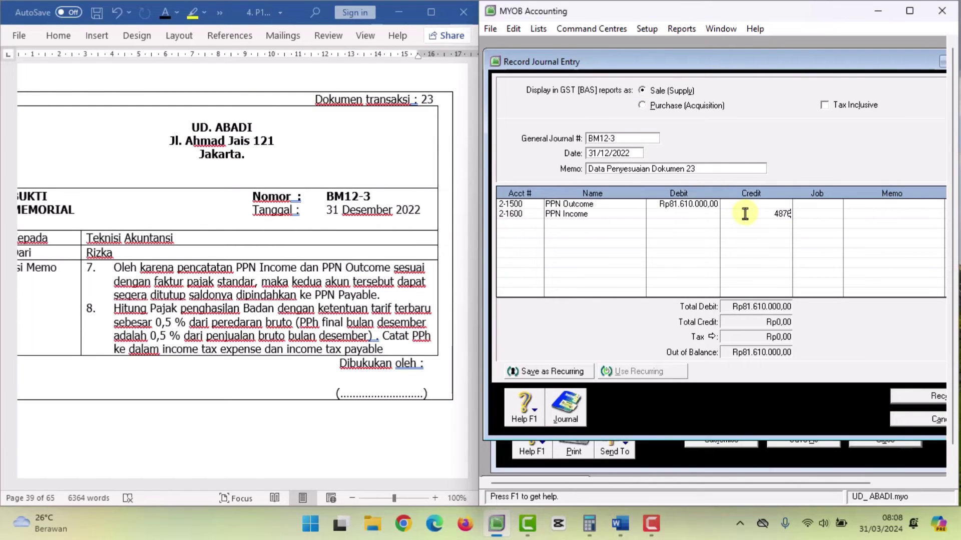
text(0000)
key(Tab)
- Add account 2-1400 PPN Payable as the balancing line with a credit of 32.850.000
click(536, 225)
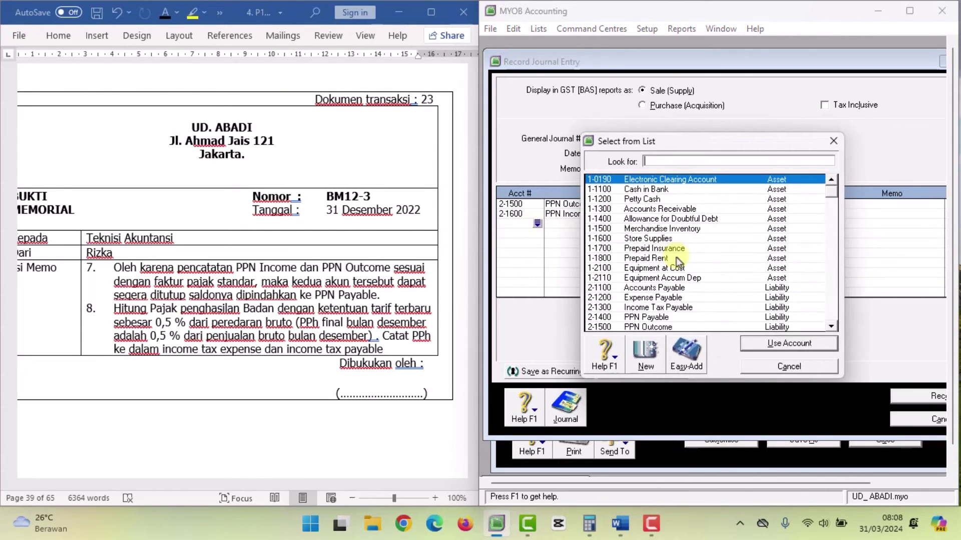
click(668, 316)
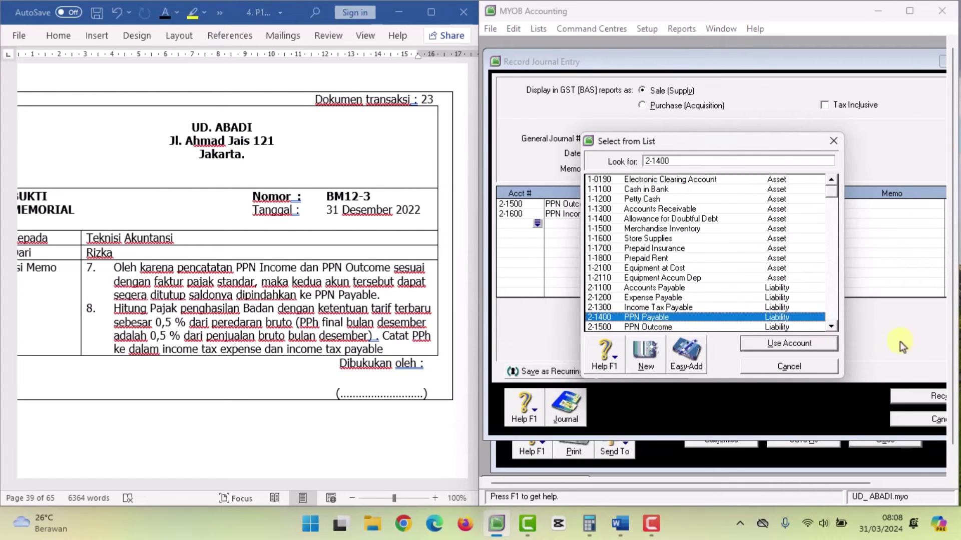
click(820, 343)
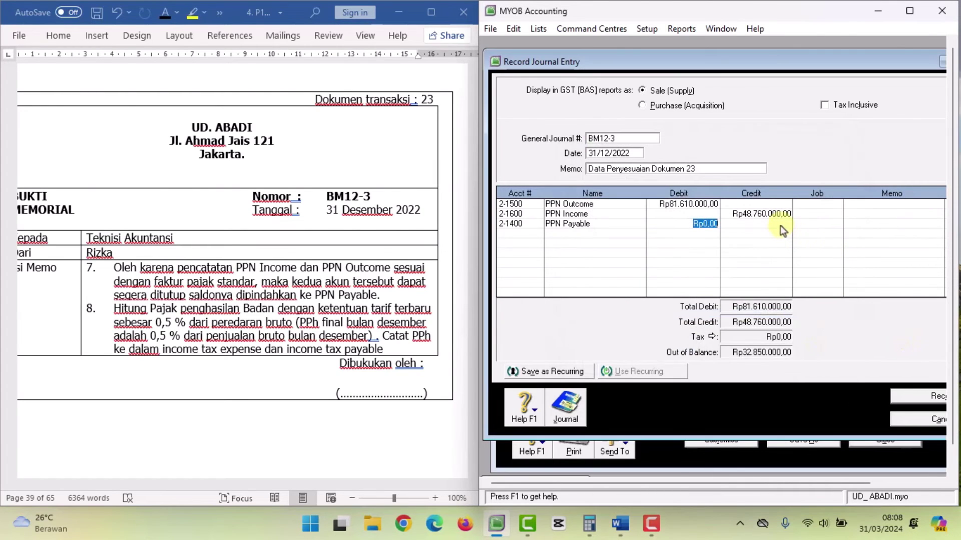
click(779, 225)
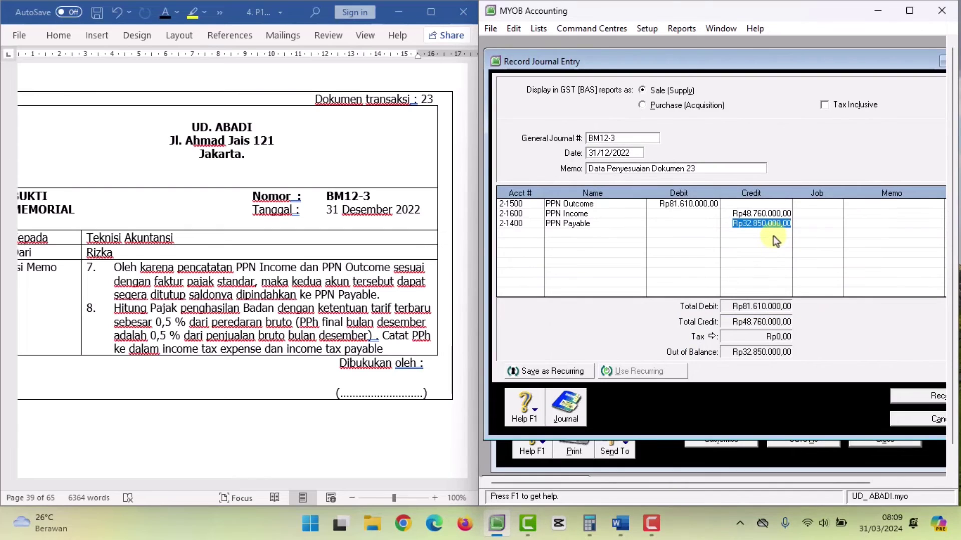
key(Tab)
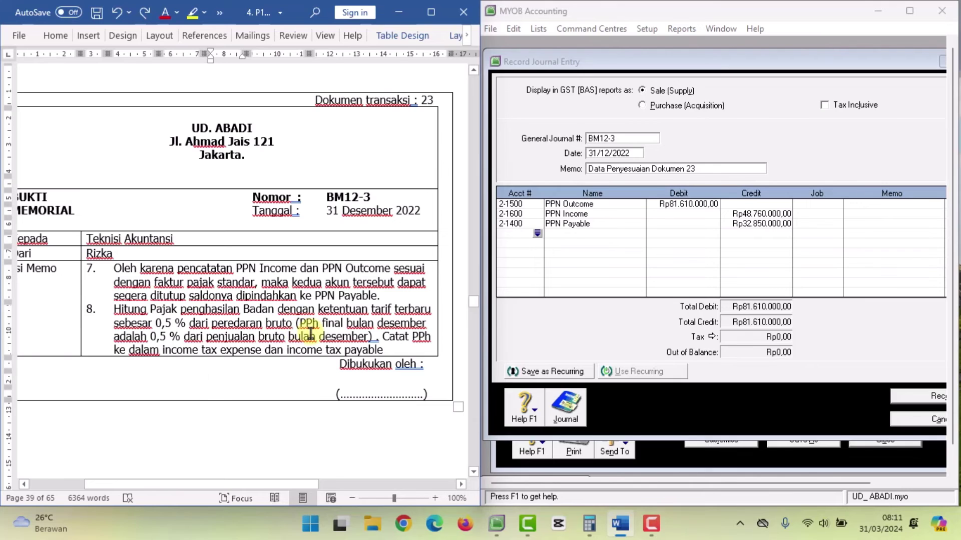
- In the Word memo BM12-3, highlight "0,5 % dari penjualan bruto bulan desember" in item 8 in yellow
click(295, 337)
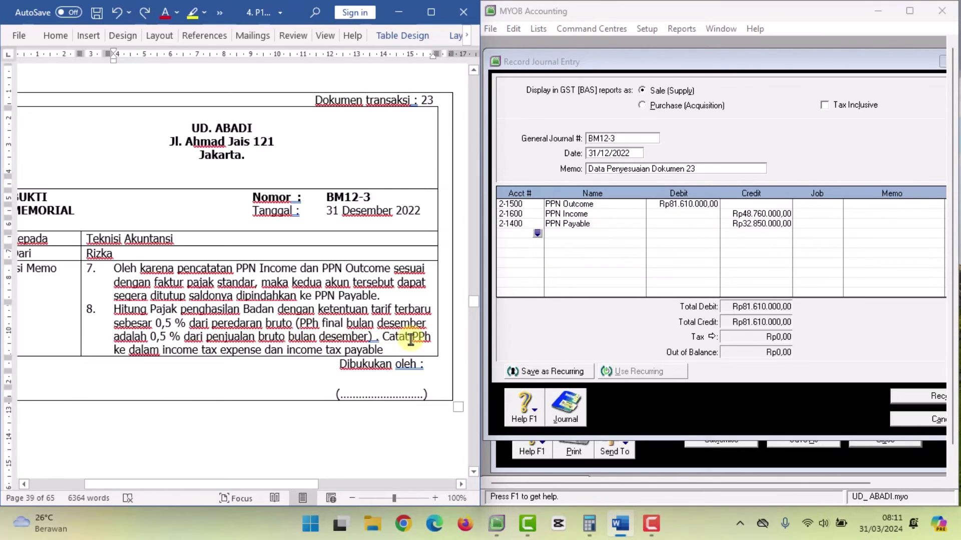
drag(151, 338, 341, 343)
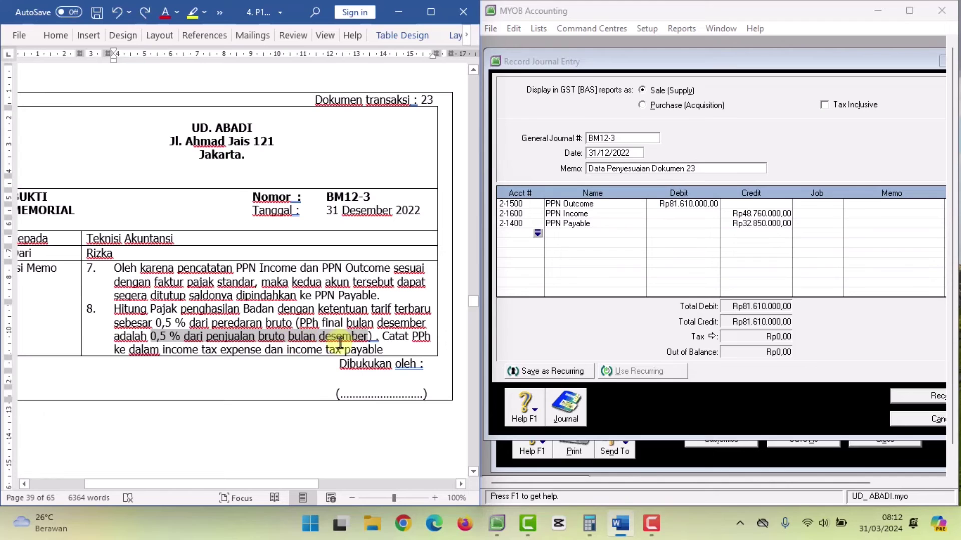
click(192, 12)
click(211, 346)
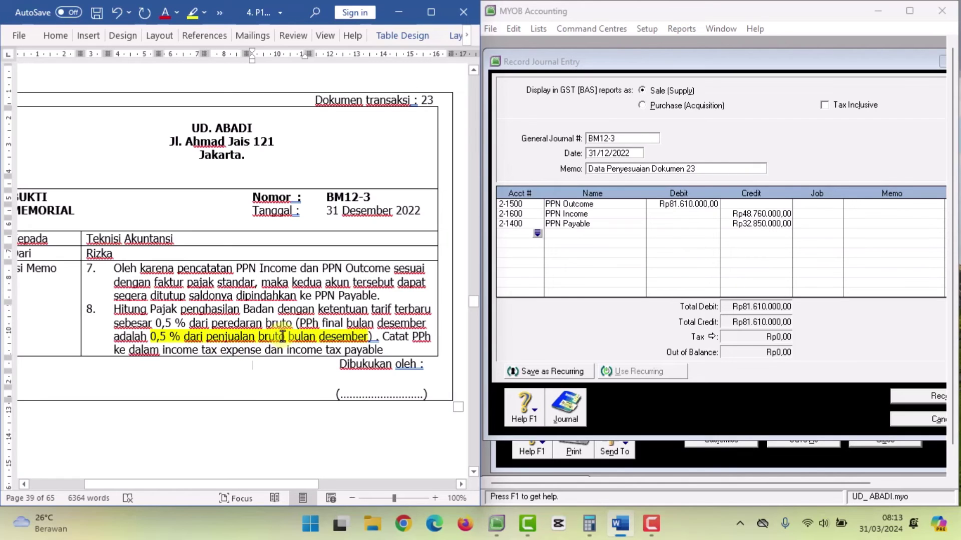
click(224, 354)
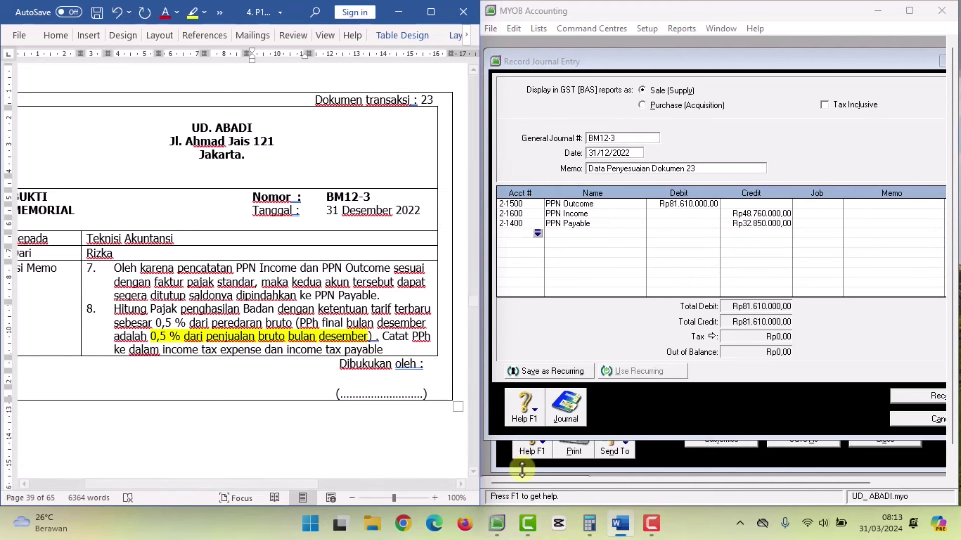
- Using the December Sales figure in the trial balance, calculate 725000000 × 0,5 % in the Calculator
click(665, 454)
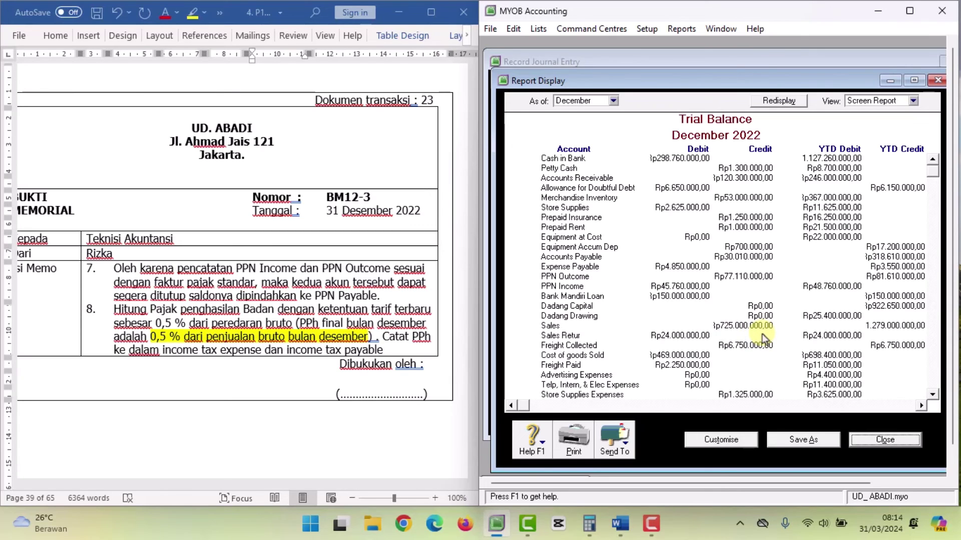
click(590, 525)
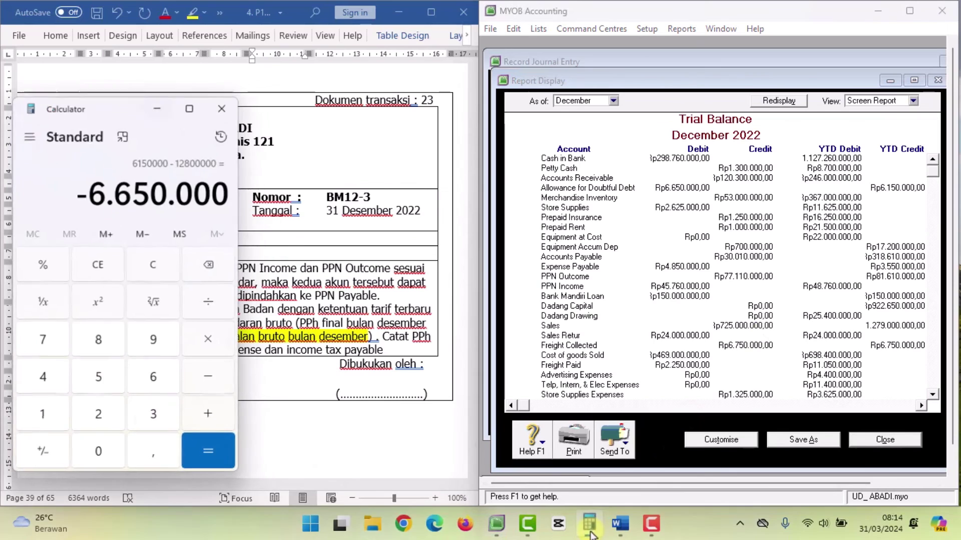
click(152, 265)
click(47, 340)
click(100, 413)
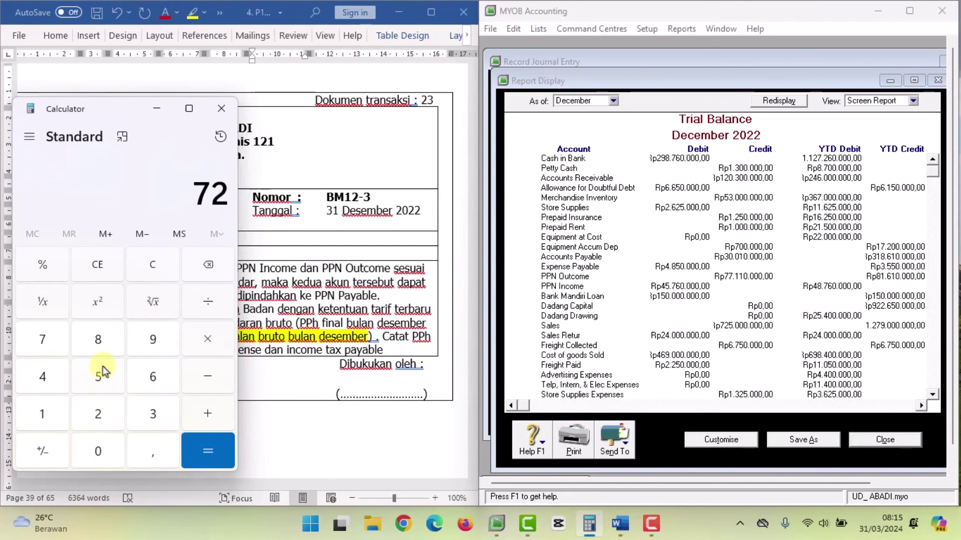
click(101, 372)
click(110, 454)
click(110, 454)
click(110, 454)
click(109, 454)
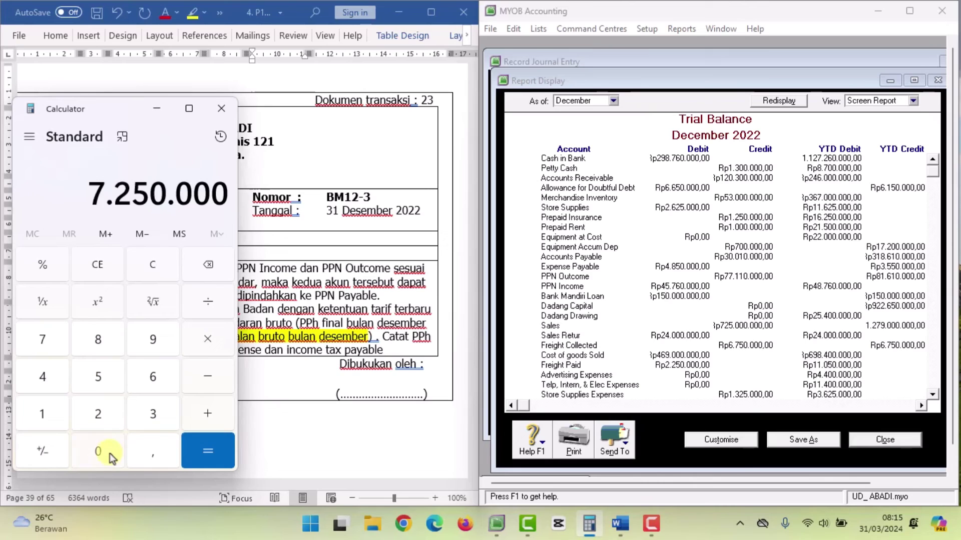
click(110, 452)
click(109, 450)
click(207, 341)
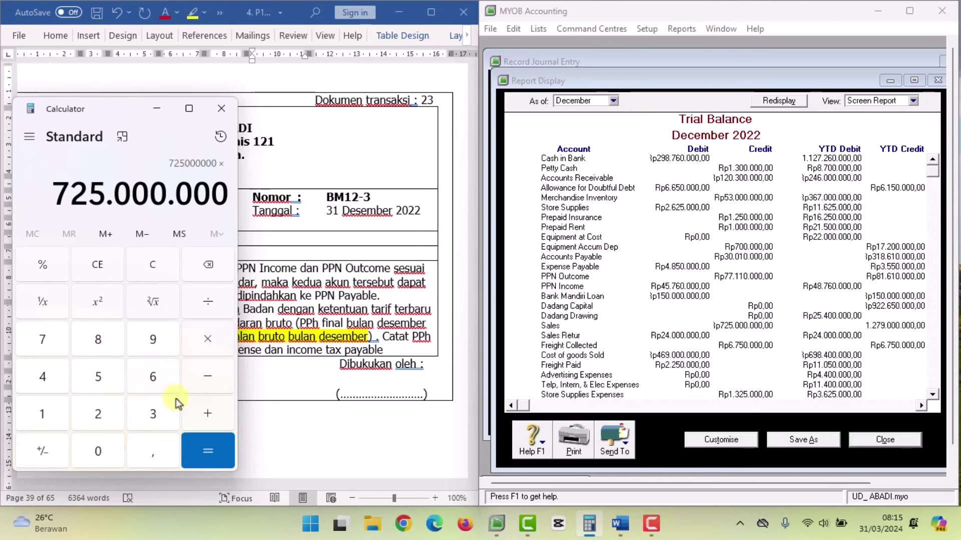
click(103, 452)
click(149, 452)
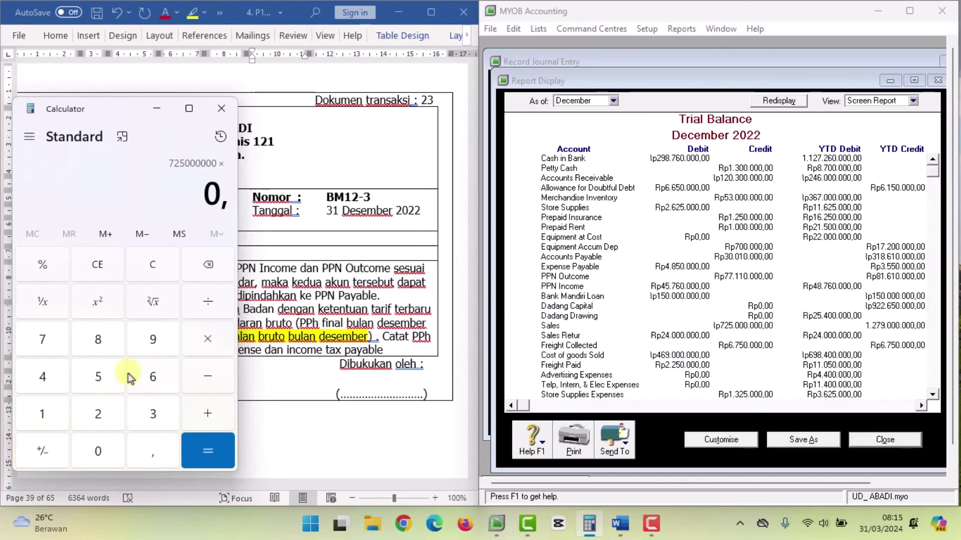
click(107, 375)
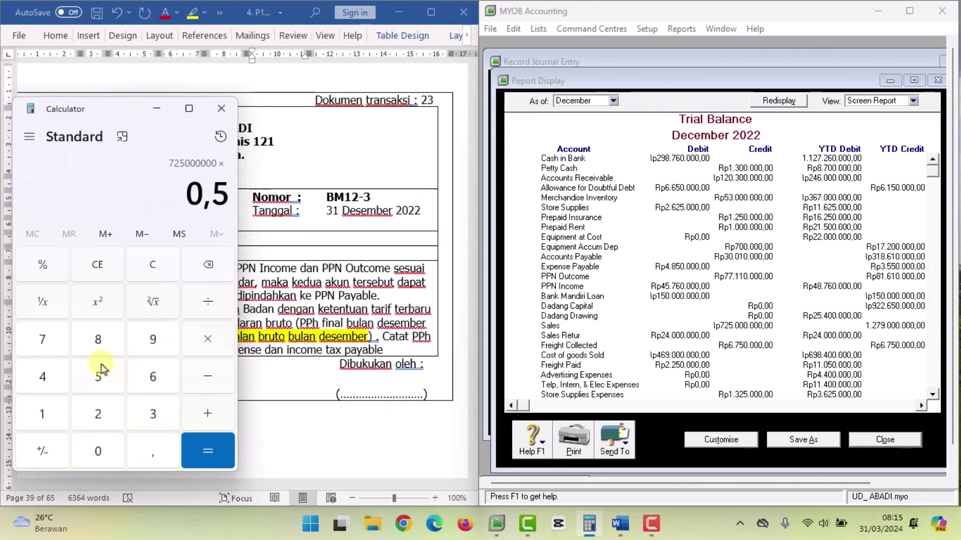
click(46, 271)
click(219, 450)
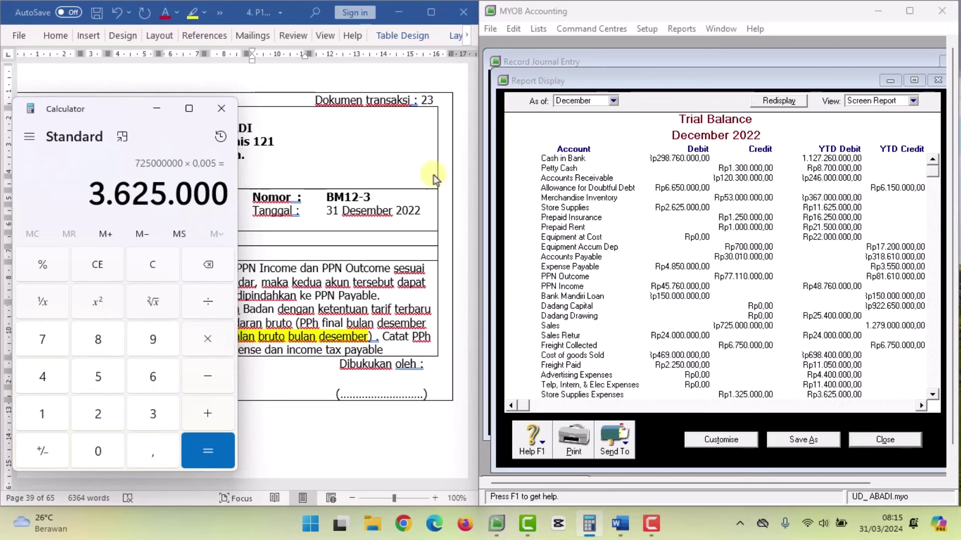
- Add account 9-1300 Income Tax Expense to the BM12-3 journal entry with a debit of 3625000
click(660, 57)
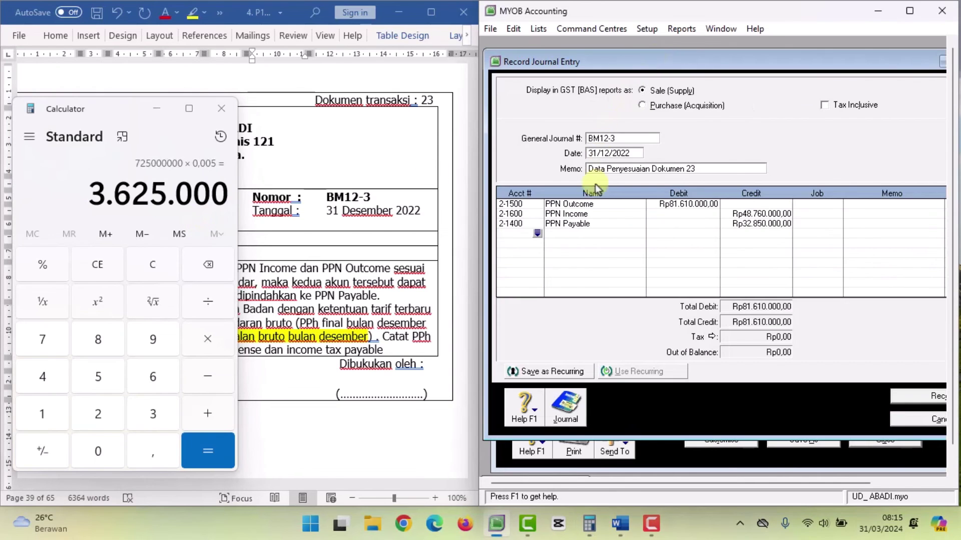
click(537, 234)
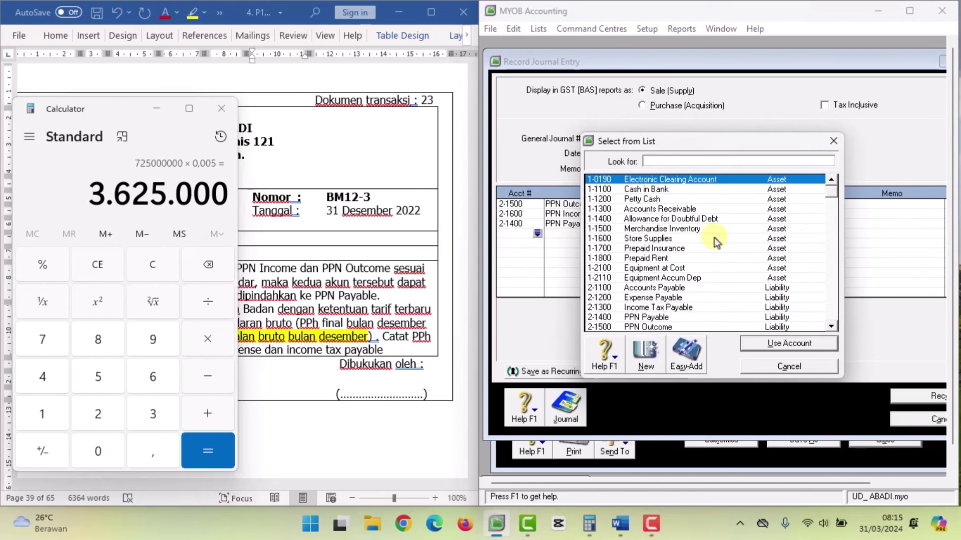
scroll(715, 236, down, 1)
scroll(715, 236, down, 5)
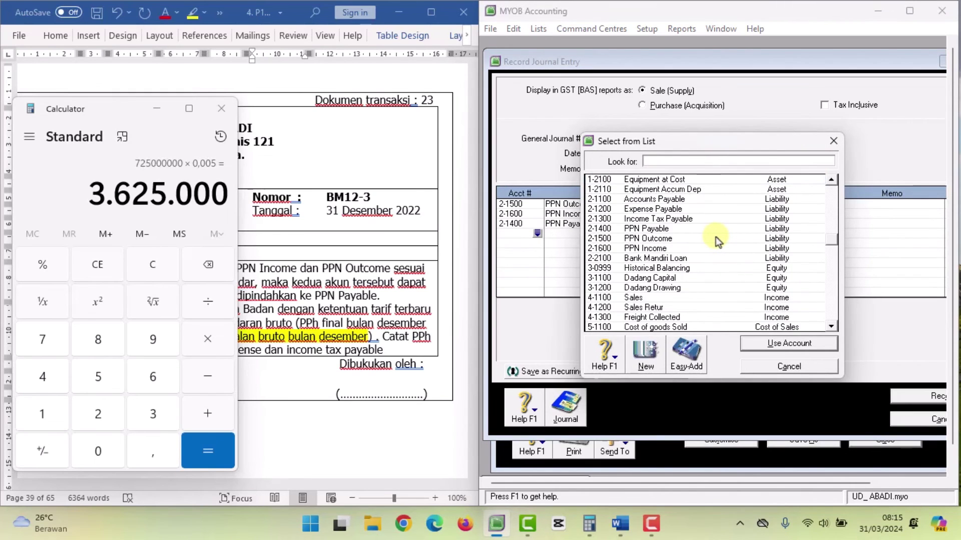
scroll(715, 236, down, 2)
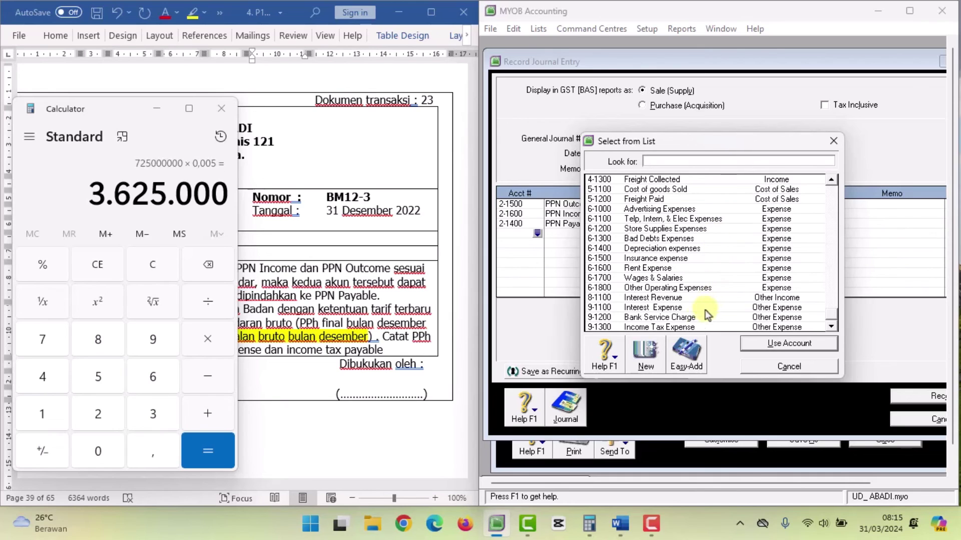
click(691, 328)
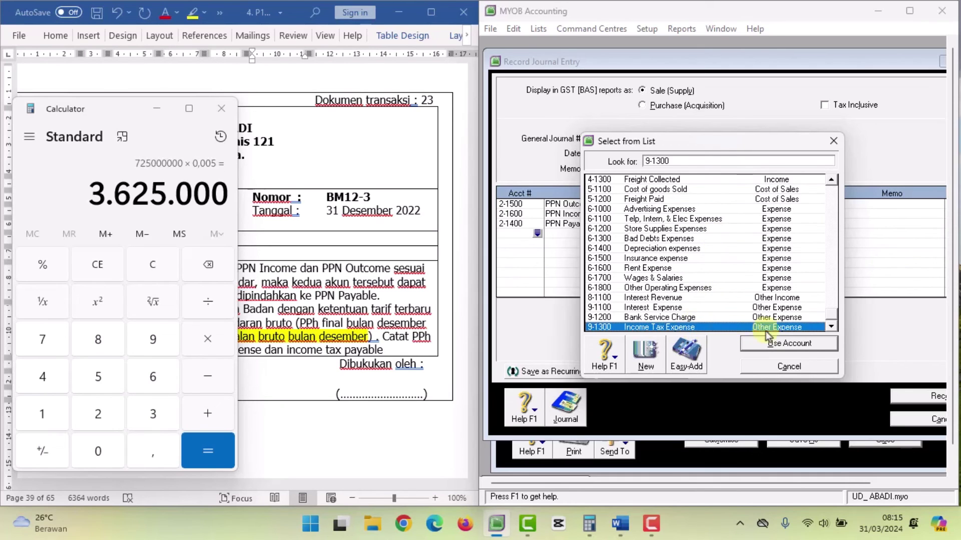
click(789, 344)
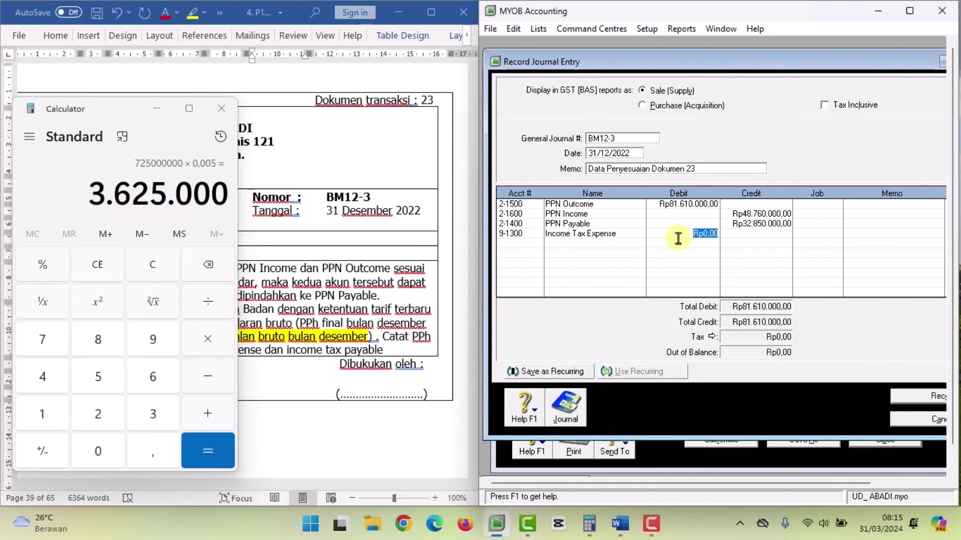
text(3625000)
key(Return)
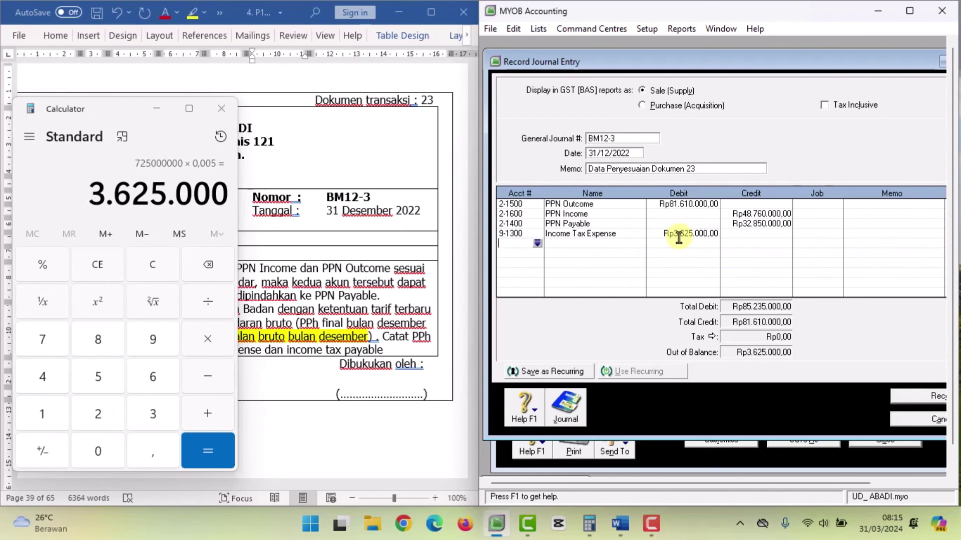
- Add account 2-1300 Income Tax Payable to the journal entry with a credit of 3.625.000
click(536, 245)
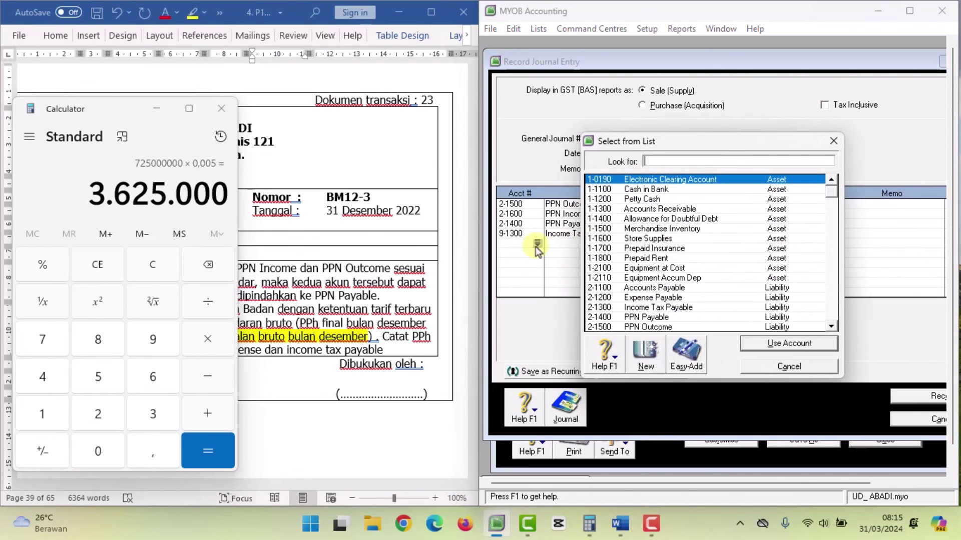
click(676, 309)
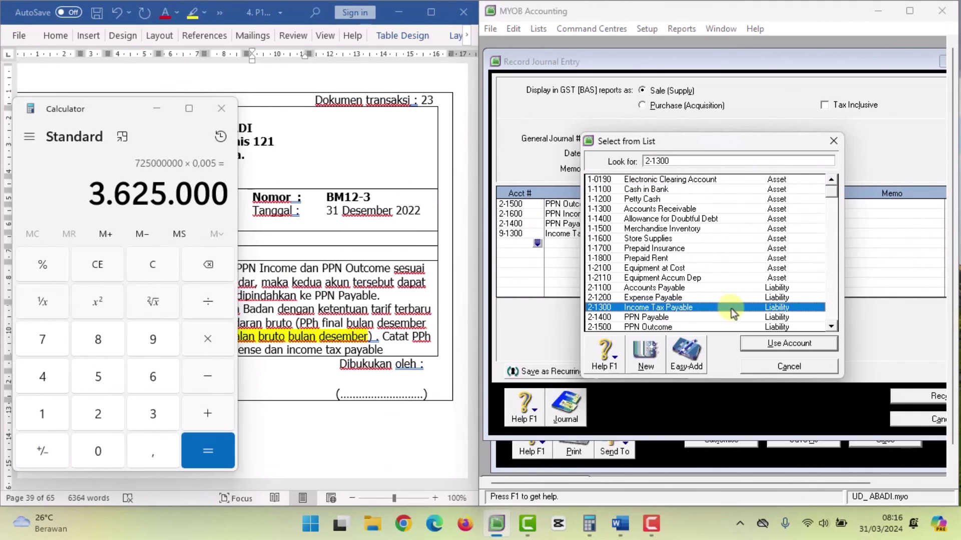
click(789, 344)
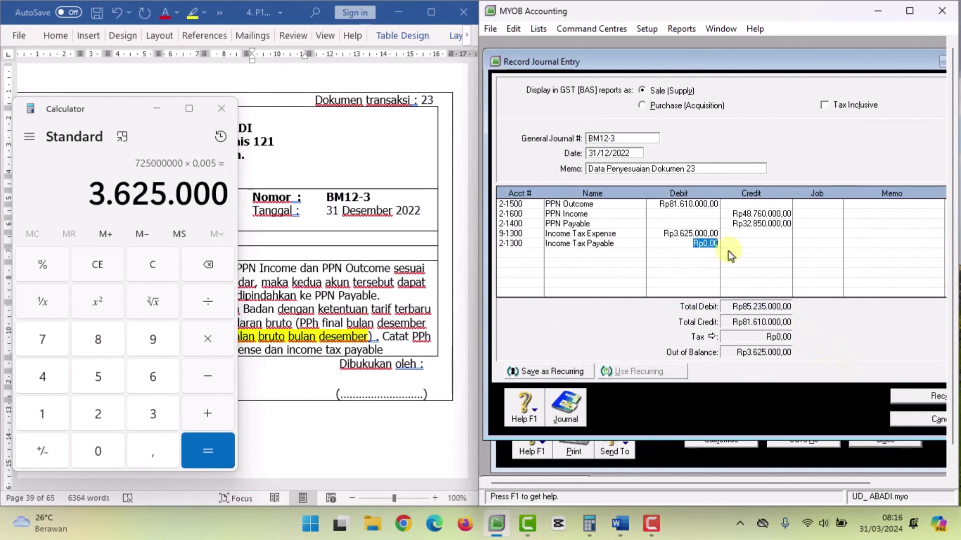
click(748, 245)
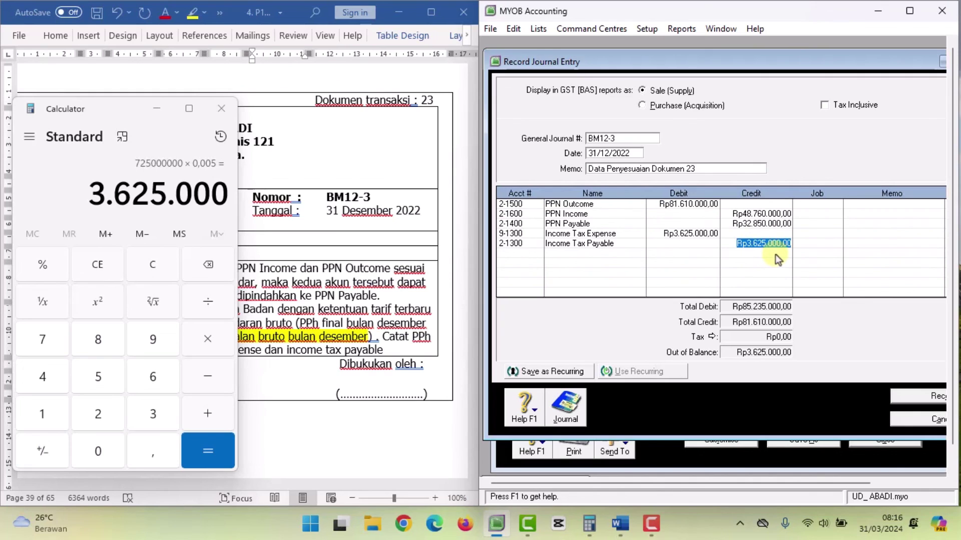
text(362)
key(Tab)
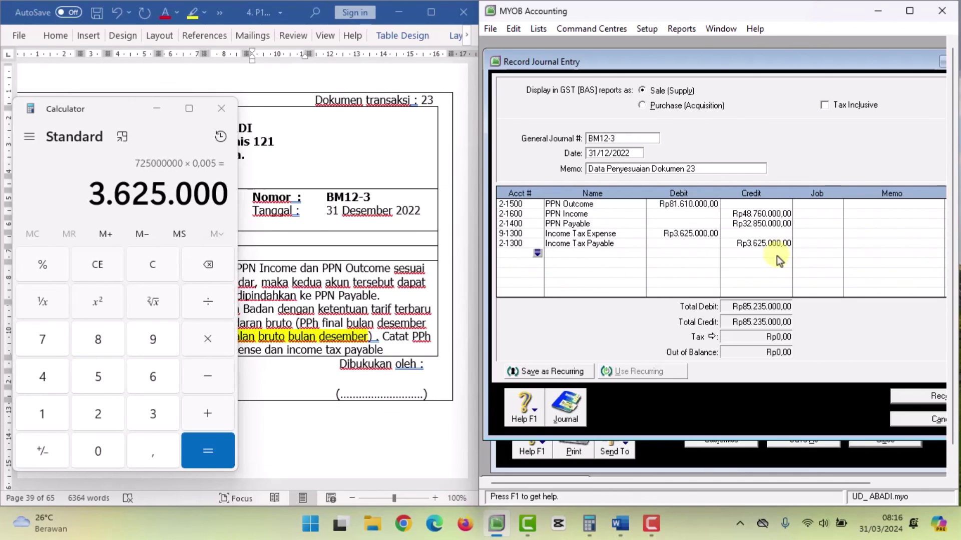
- Record the BM12-3 journal entry and minimise the Calculator
drag(799, 62, 762, 63)
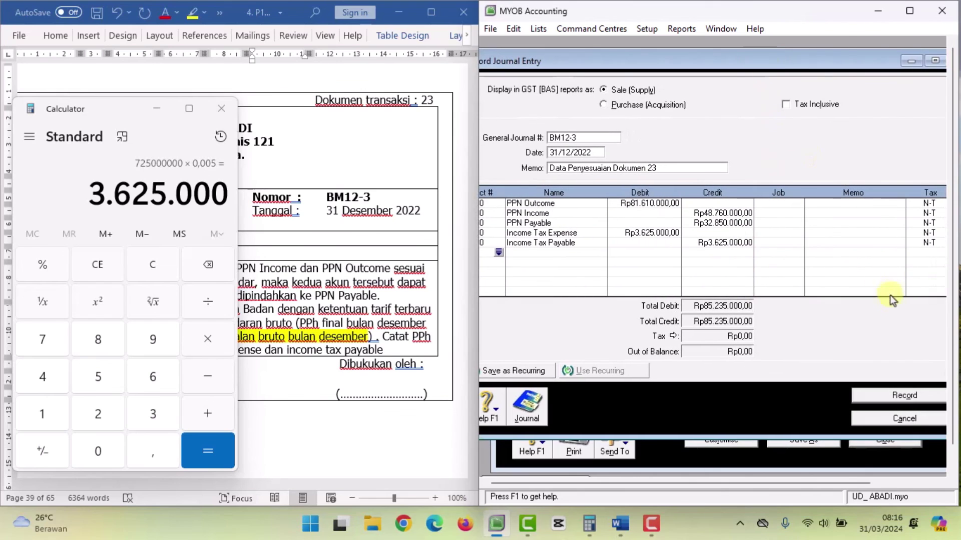
click(905, 396)
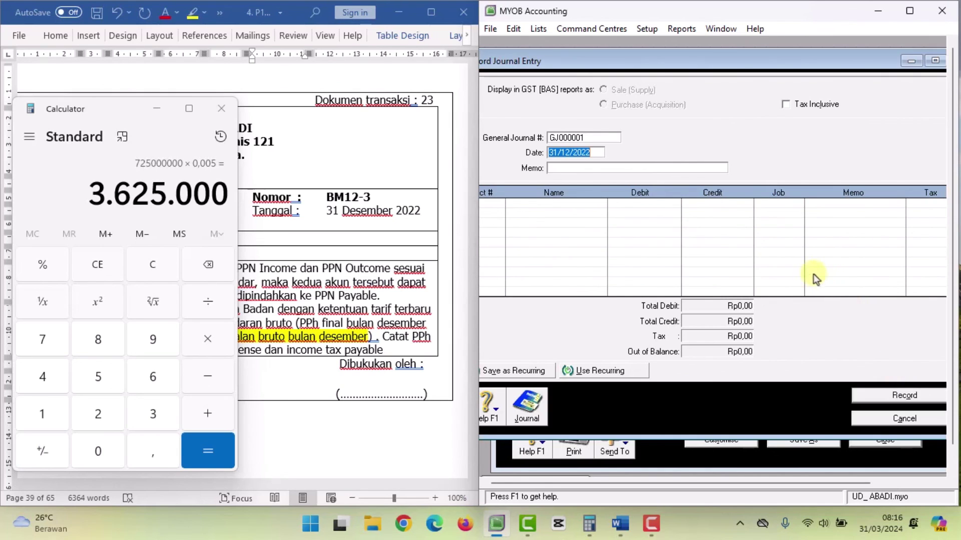
click(158, 109)
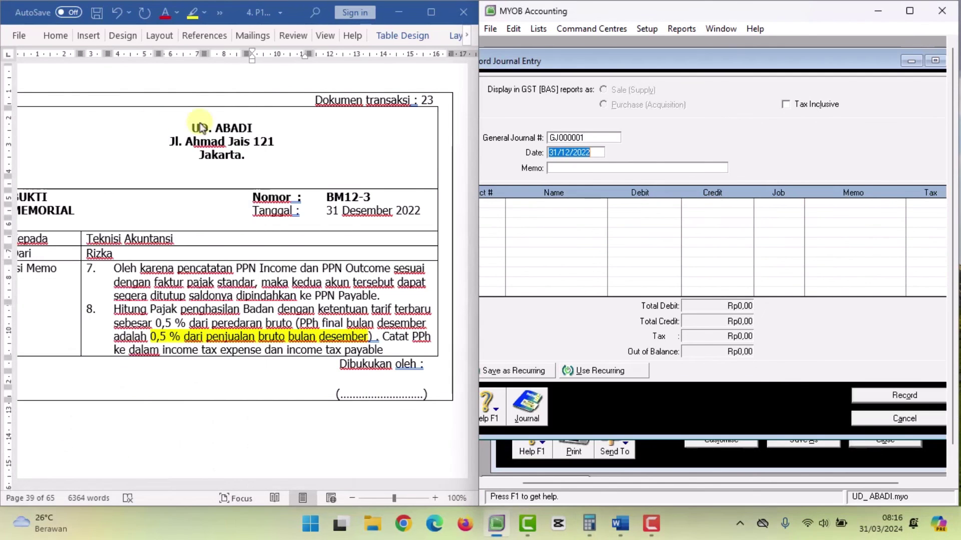
- Look back over the memos to BM12-1, and close the blank journal entry, trial balance report and report index to return to the Command Centre
scroll(441, 347, up, 2)
scroll(440, 346, up, 15)
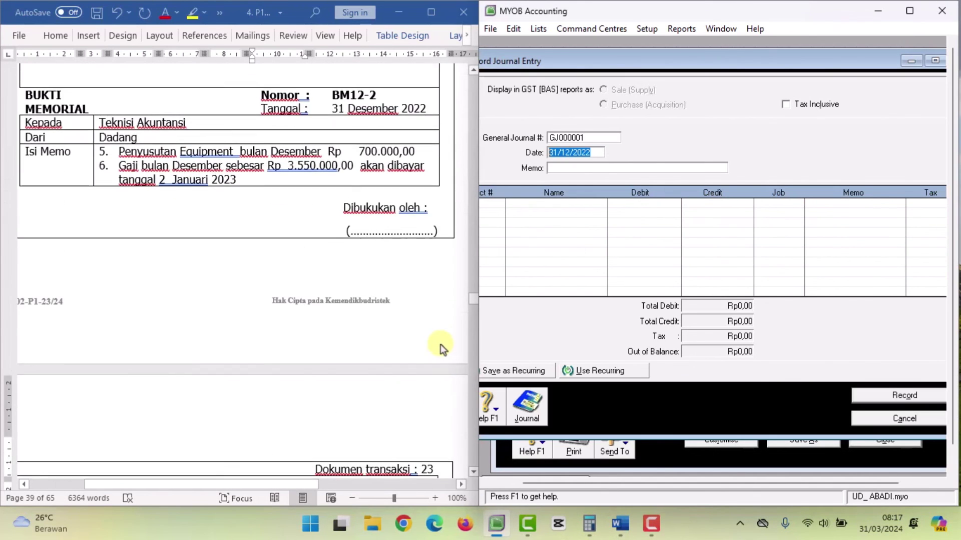
scroll(441, 343, up, 10)
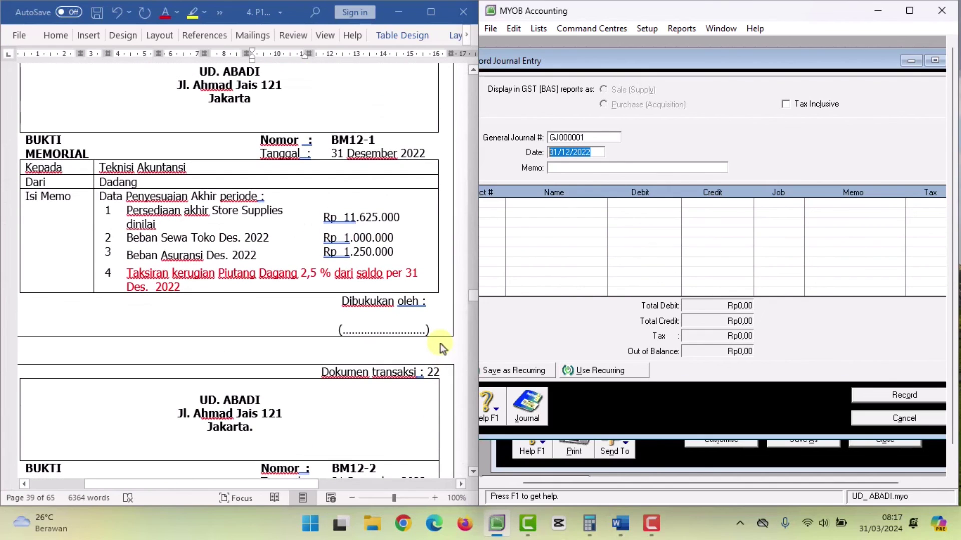
scroll(440, 344, up, 2)
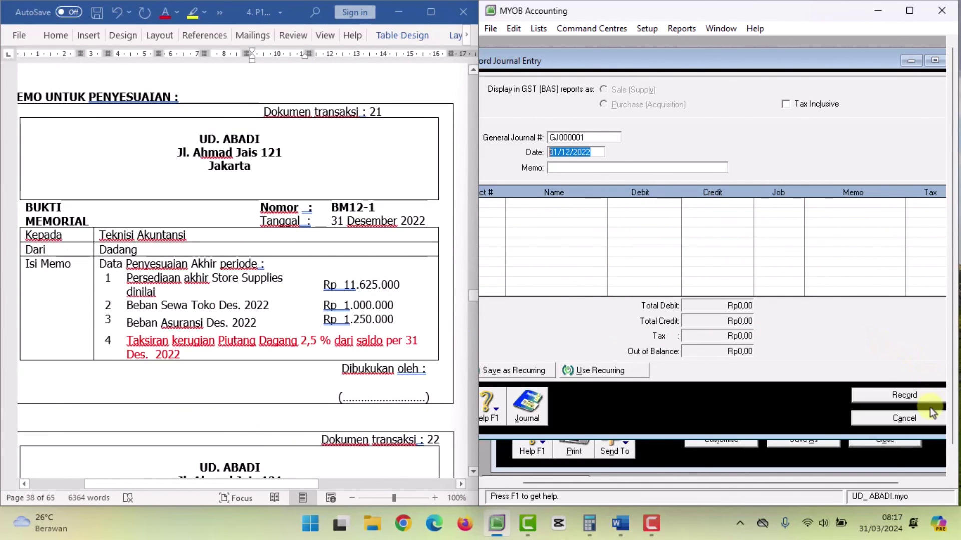
click(930, 422)
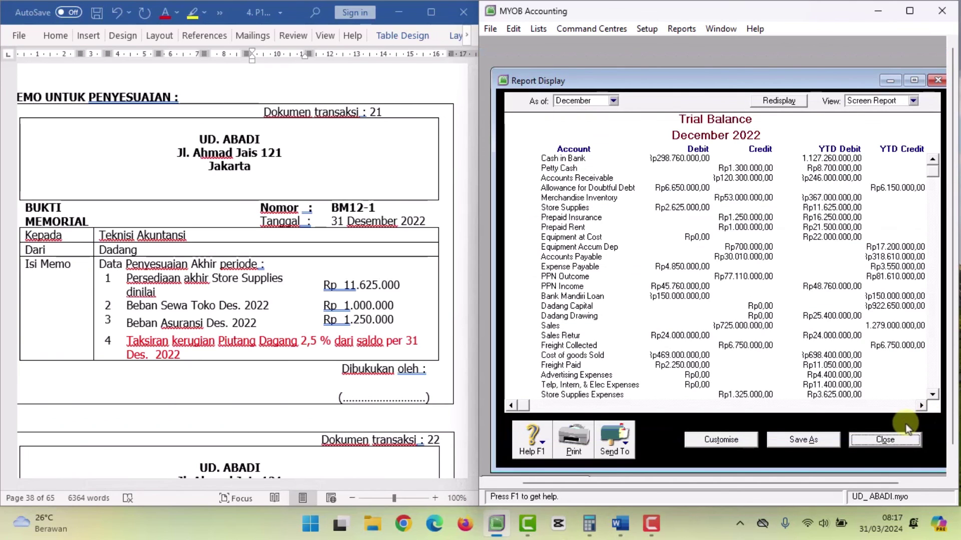
click(938, 80)
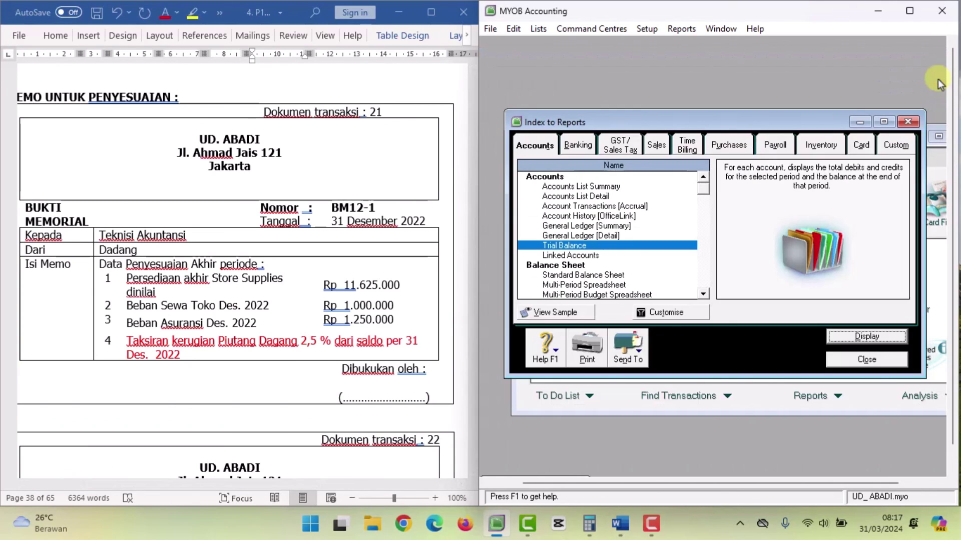
click(916, 122)
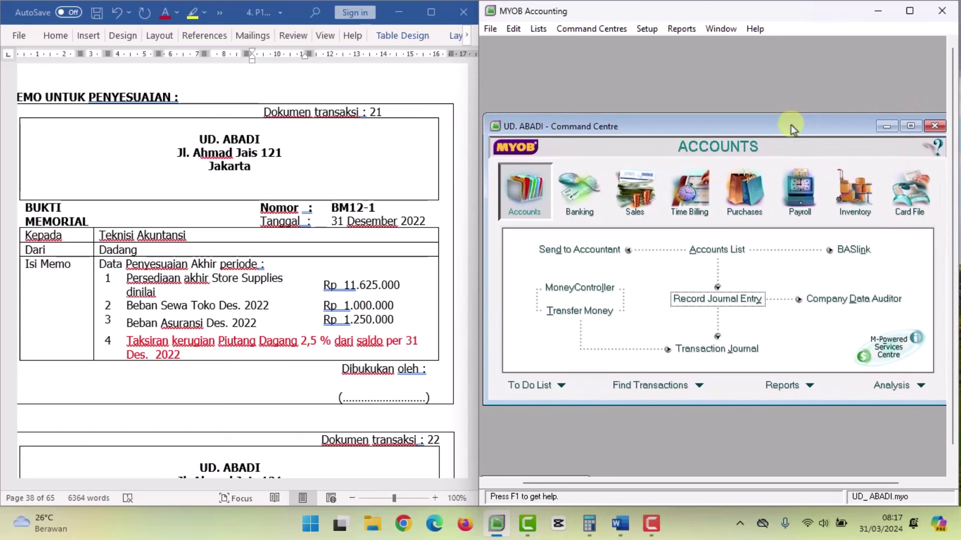